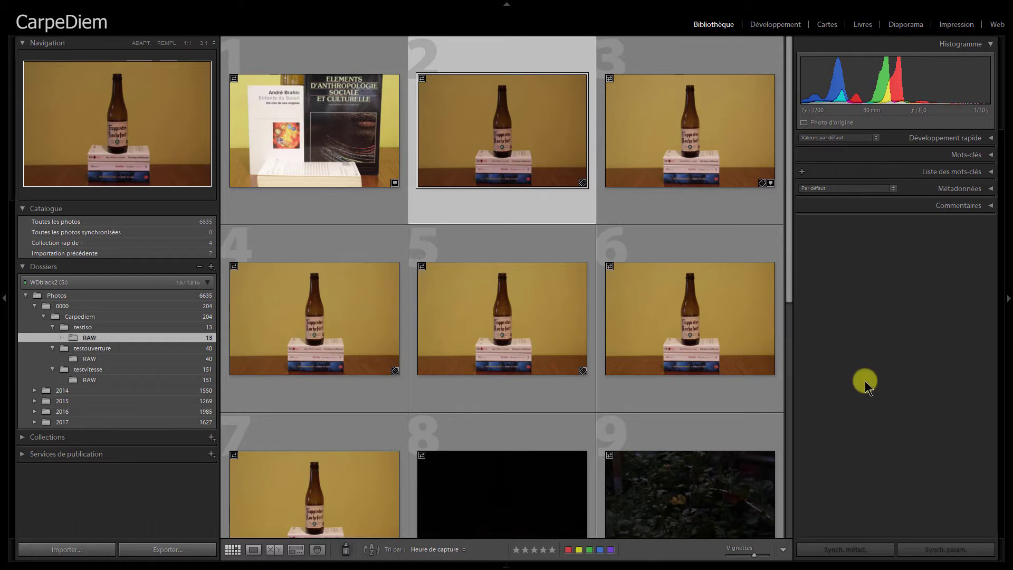
Step: Select _MG_8805.CR2 and show its EXIF metadata: ISO 3200, 40 mm, 1/30 s, f/8.0
left_click(616, 125)
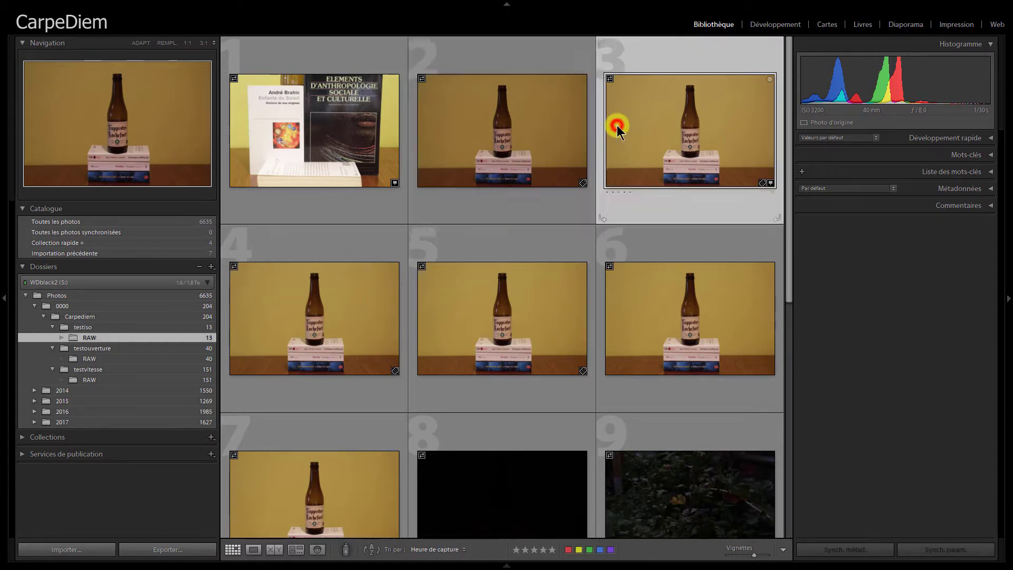
left_click(551, 130)
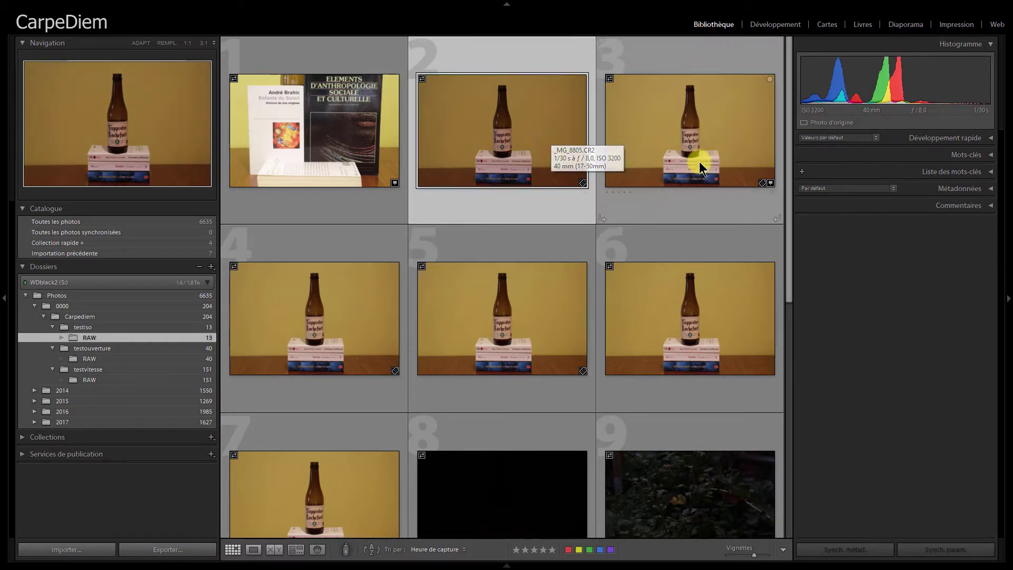
left_click(990, 190)
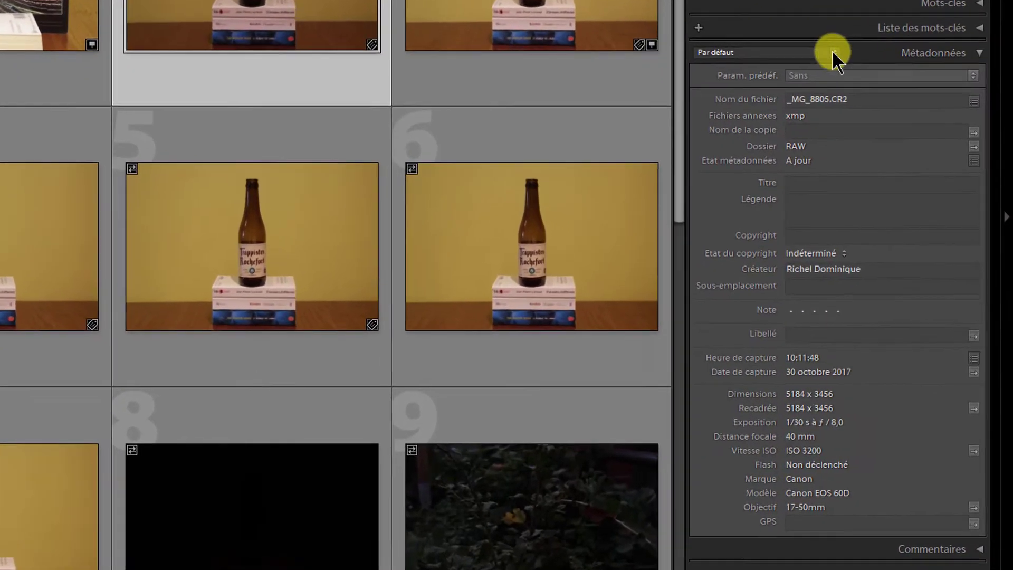
left_click(889, 189)
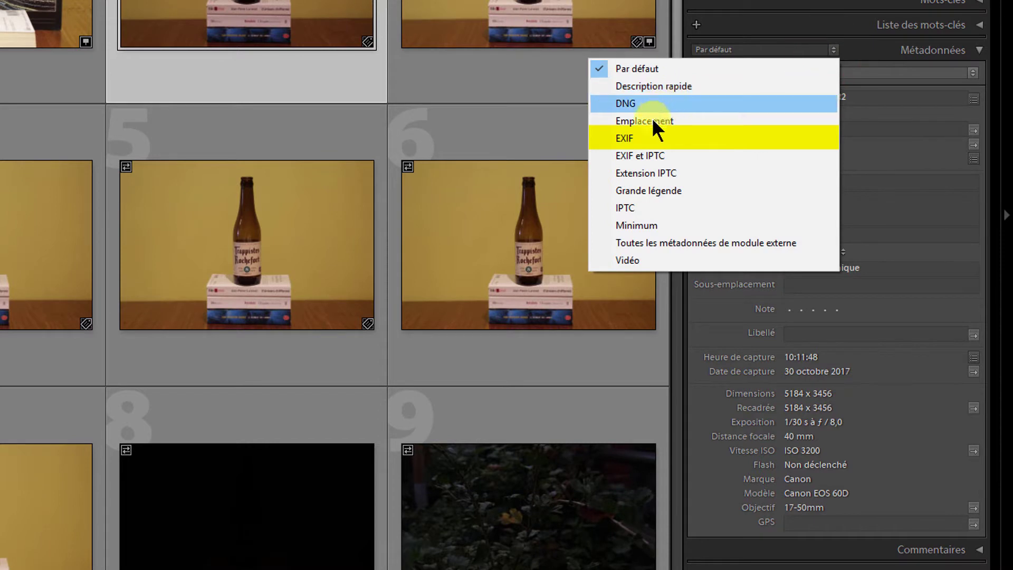
left_click(644, 140)
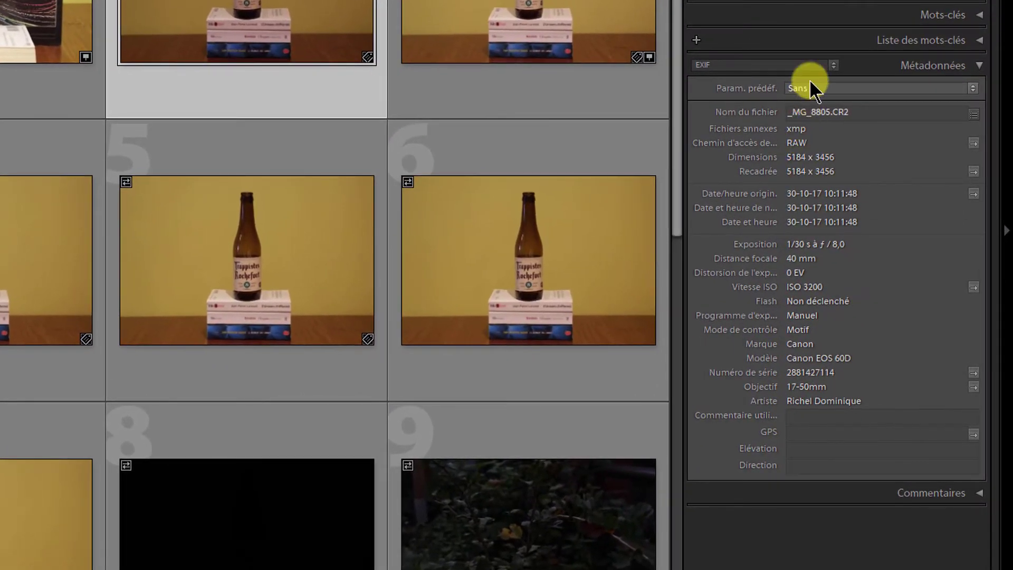
Step: Browse the IPTC and Emplacement metadata views for the photo
left_click(808, 63)
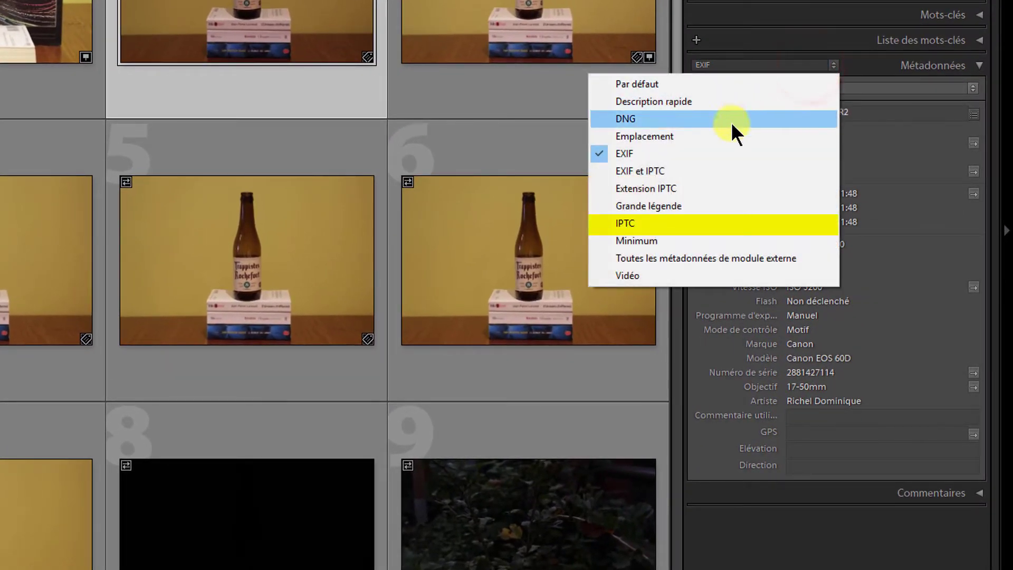
left_click(652, 221)
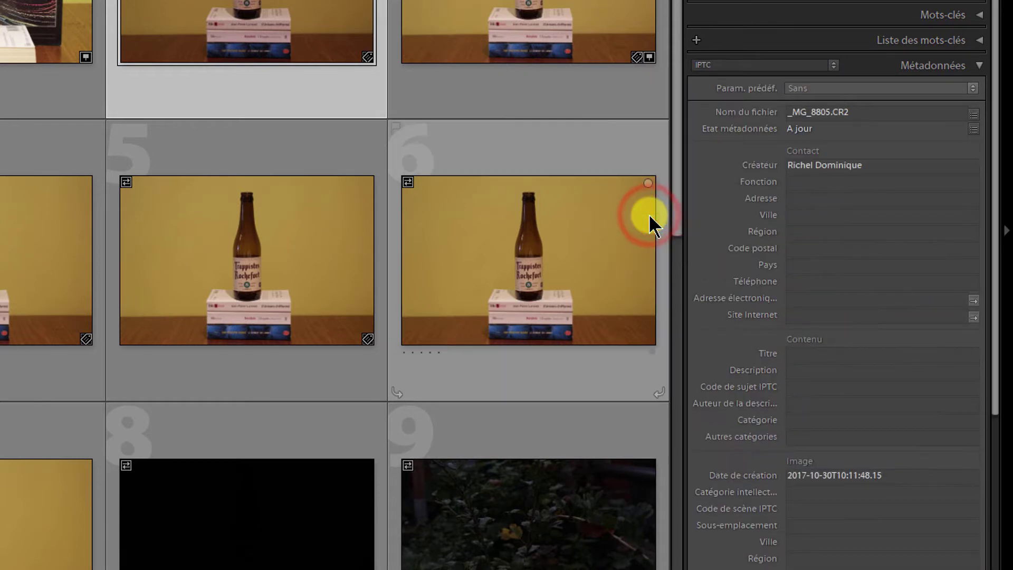
mouse_move(993, 169)
left_mouse_down()
mouse_move(999, 285)
mouse_move(999, 216)
left_mouse_up()
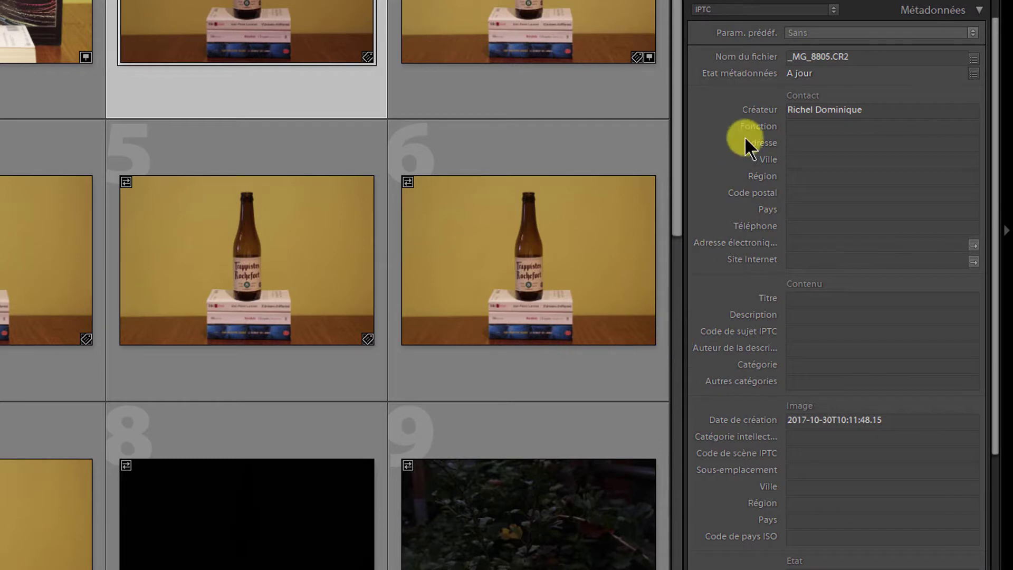
left_click(833, 10)
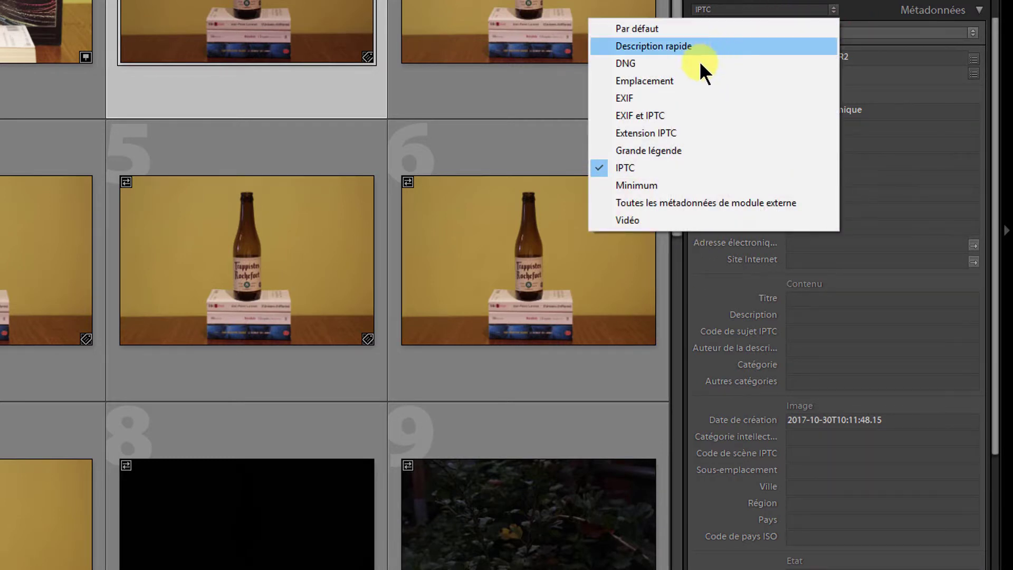
left_click(678, 80)
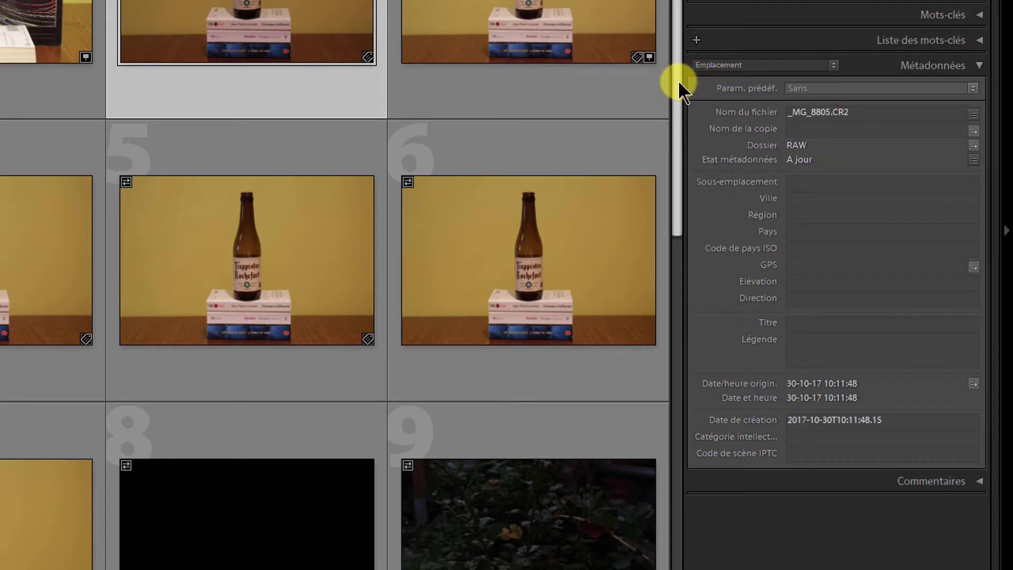
Step: Browse the Extension IPTC, Grande légende and Vidéo views, ending back on IPTC
left_click(736, 65)
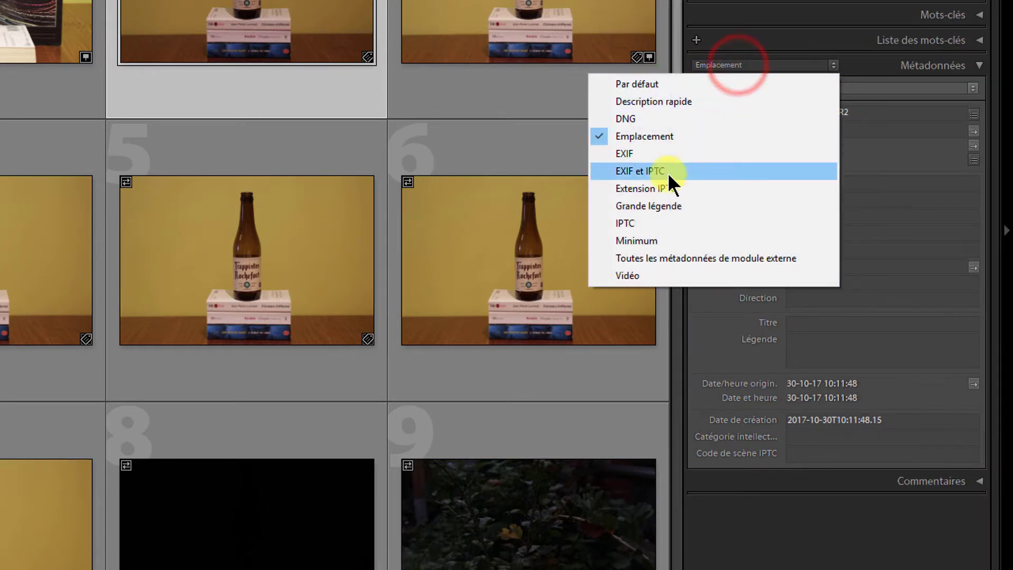
left_click(659, 188)
left_click_drag(992, 204, 1005, 303)
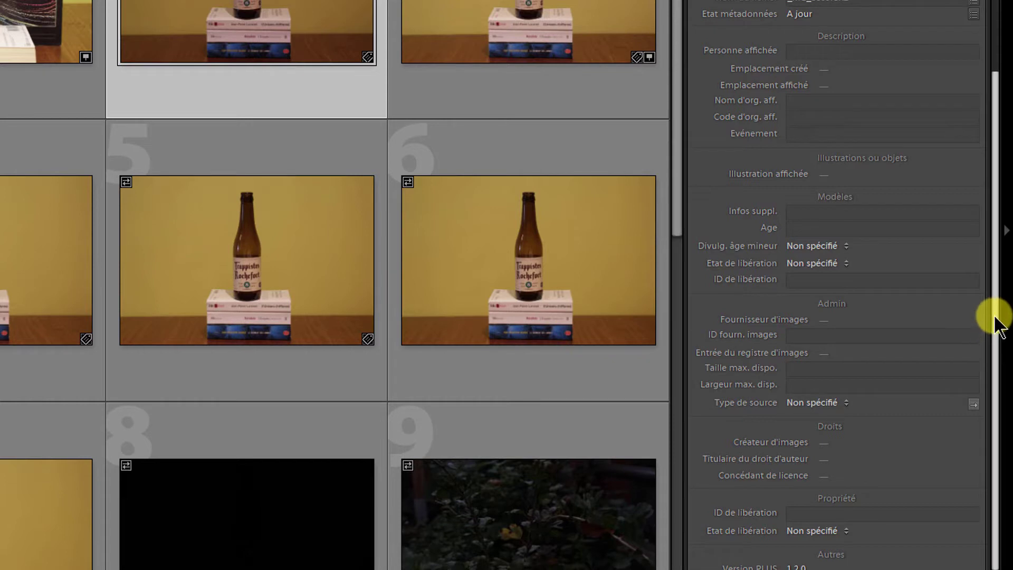
left_click_drag(996, 314, 995, 253)
left_click(822, 30)
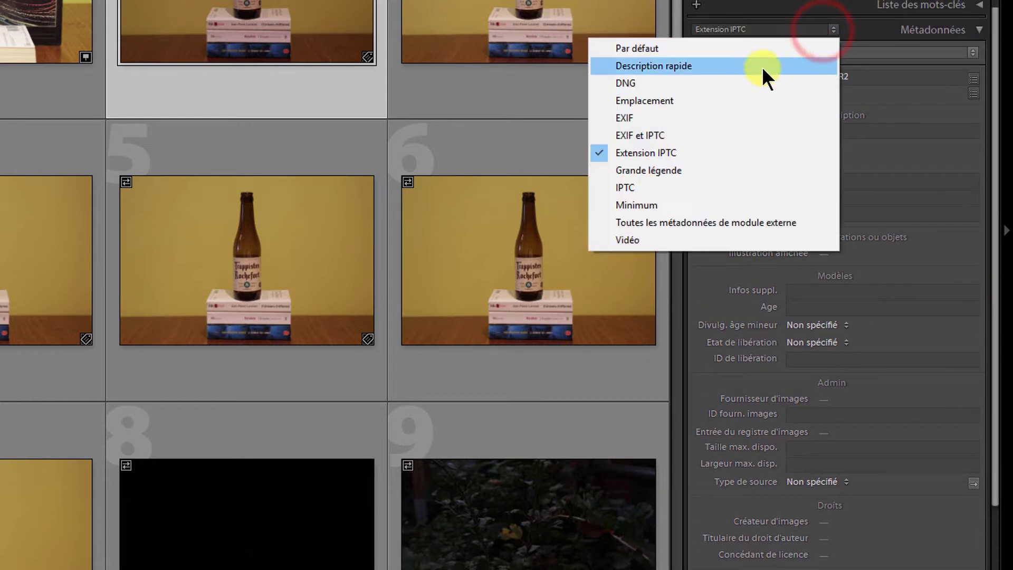
left_click(673, 170)
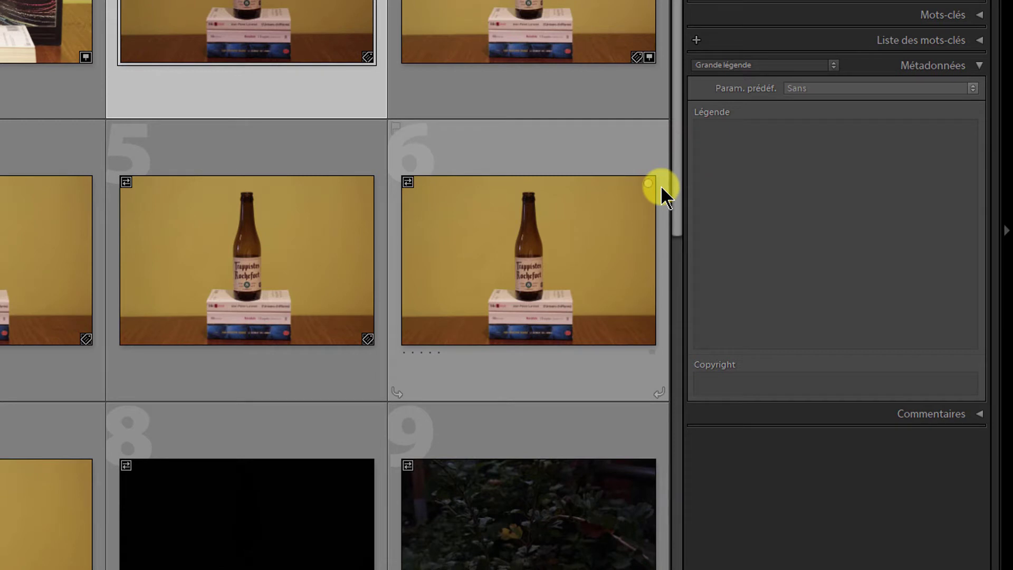
left_click(803, 67)
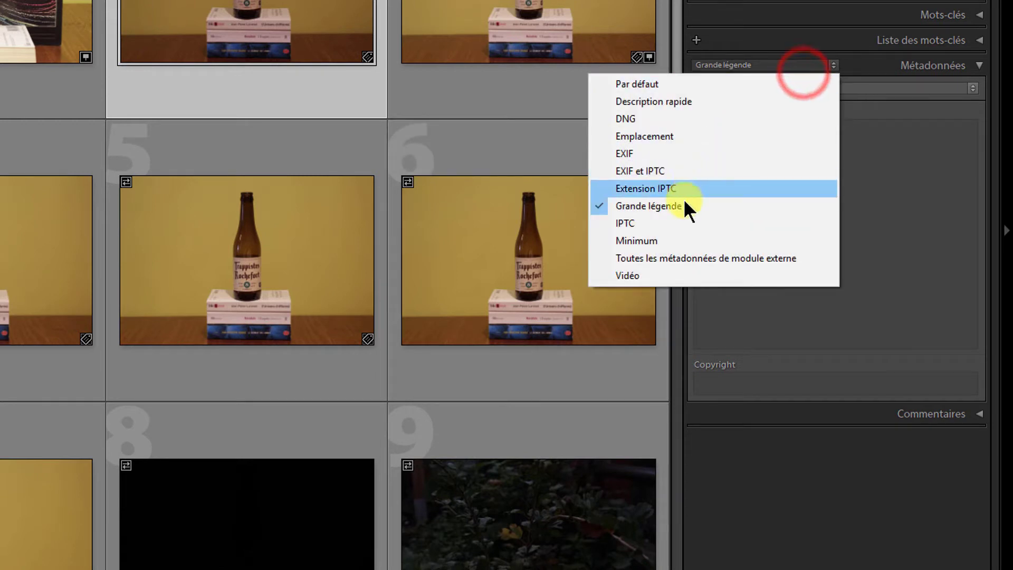
left_click(644, 275)
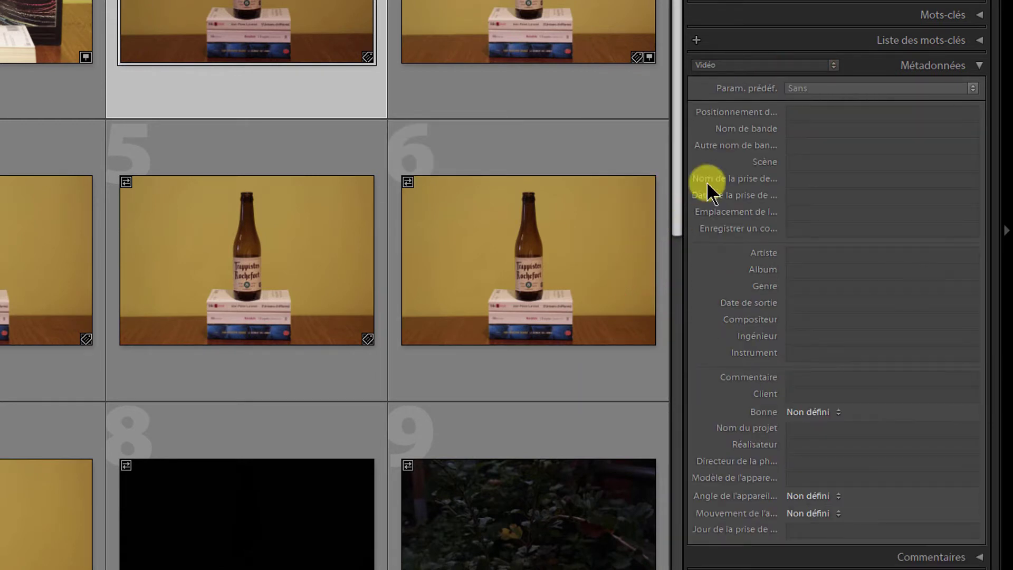
left_click(833, 65)
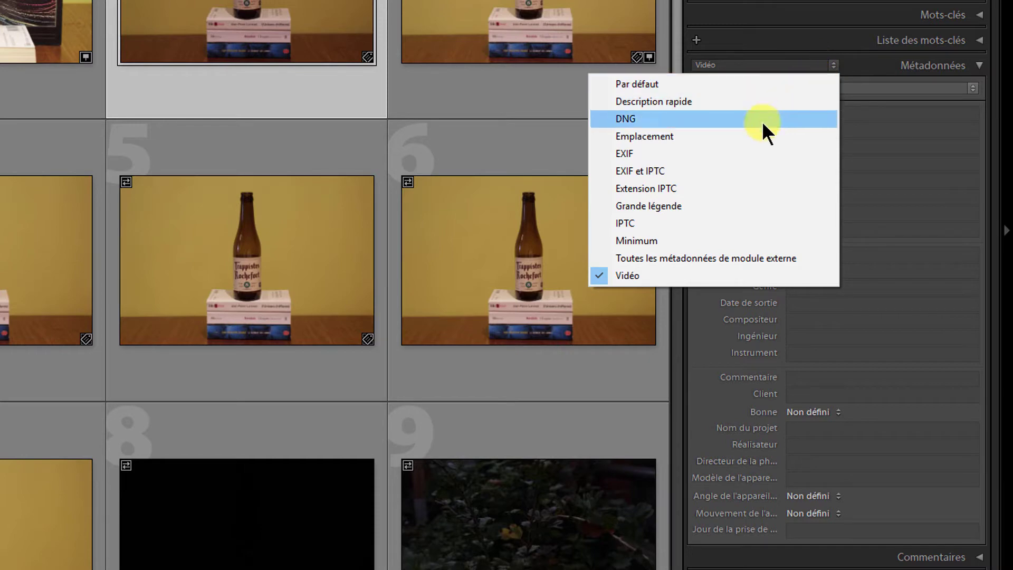
left_click(680, 222)
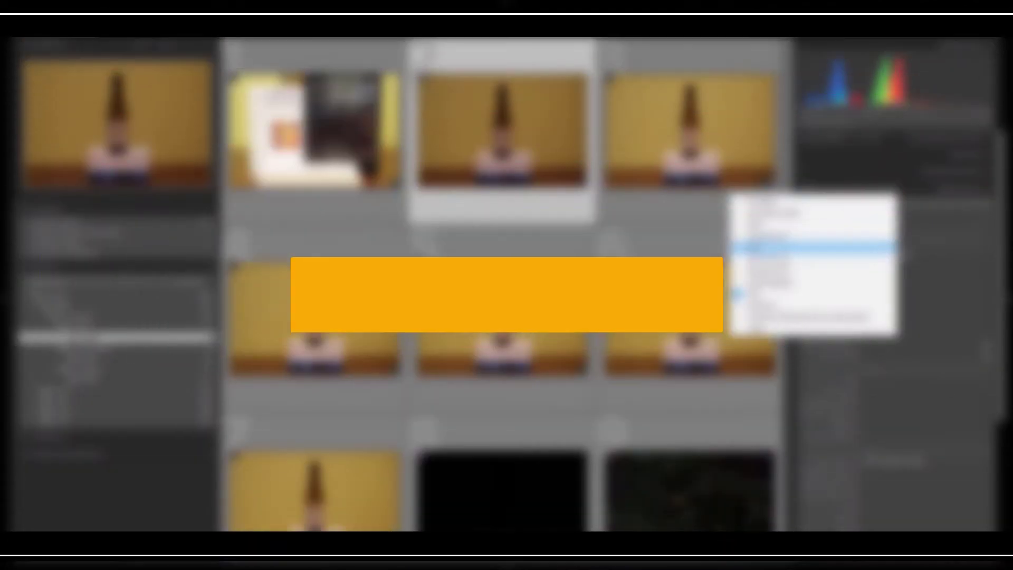
Step: Switch the metadata view back to EXIF, showing capture date 30-10-17 10:11:48
left_click(782, 254)
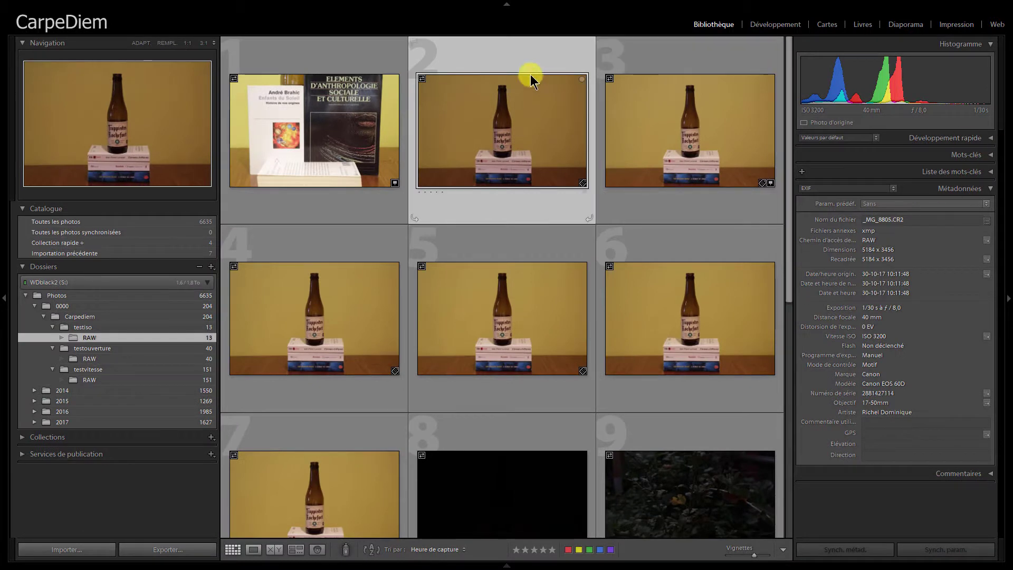
Step: Correct _MG_8805.CR2's original capture time to 28-10-17 10:00:00 via Modifier l'heure de capture
left_click(502, 54)
mouse_move(141, 5)
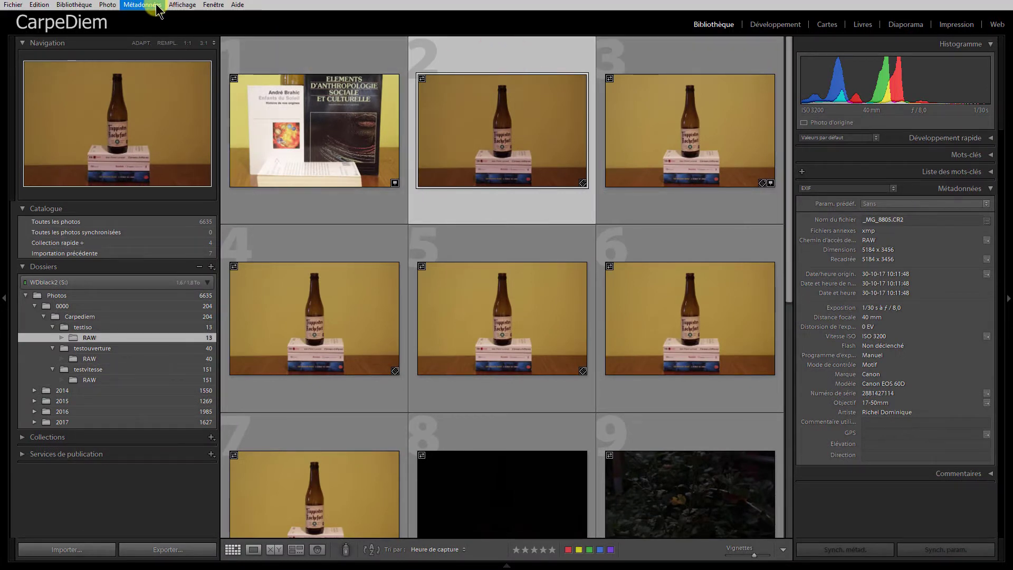
left_click(141, 4)
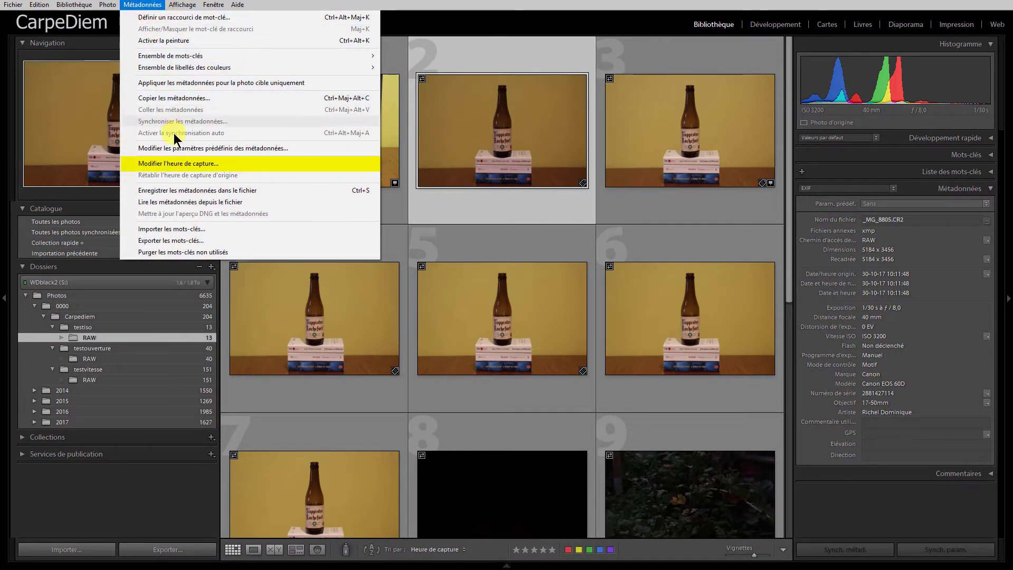
left_click(183, 163)
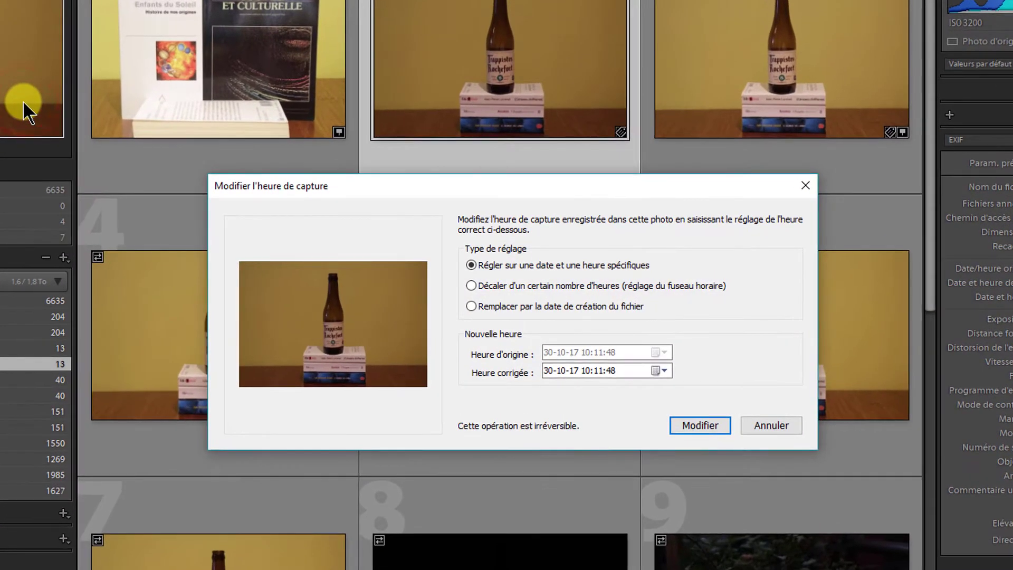
left_click(664, 371)
left_click(682, 467)
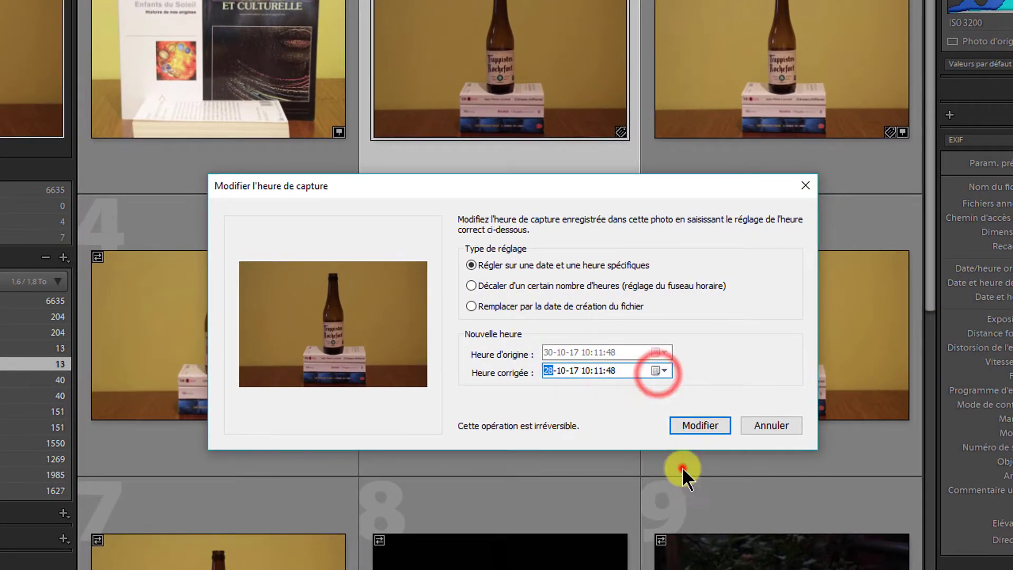
left_click(597, 369)
type("00")
left_click(701, 425)
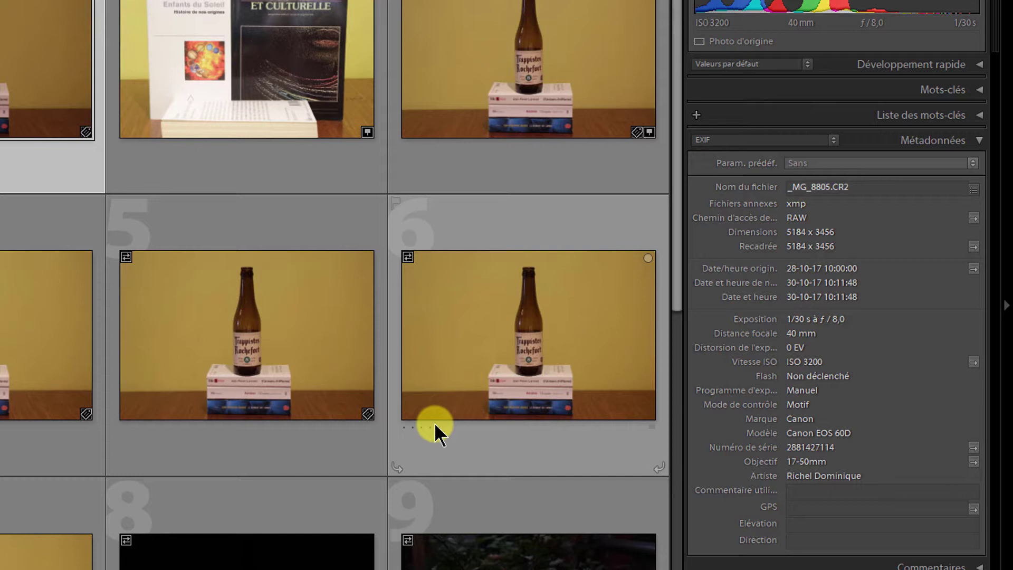
Step: Show IPTC metadata and select _MG_8806.CR2, with title 'Test' and description 'Photo test d'ouverture iso'
left_click(794, 140)
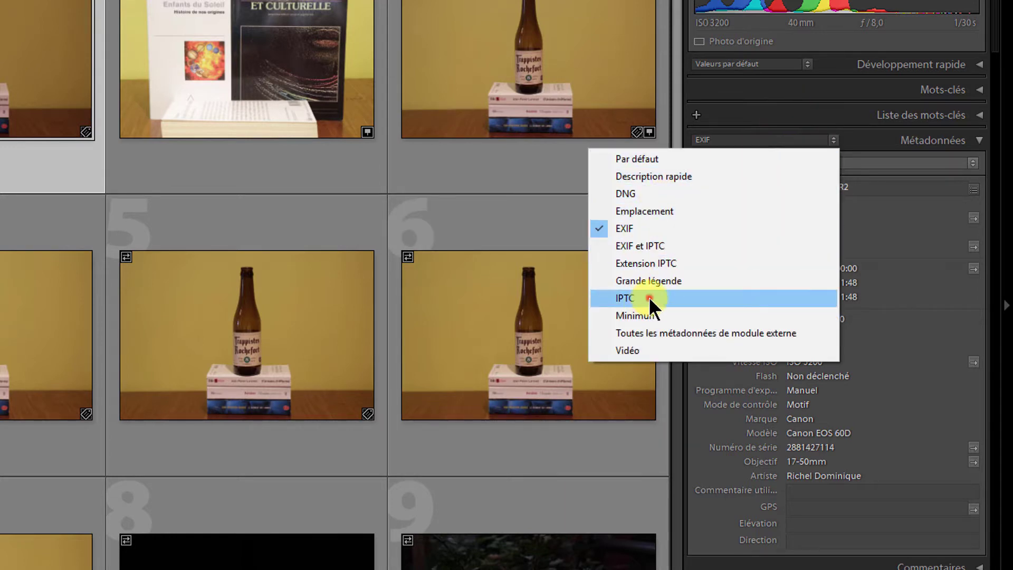
left_click(649, 298)
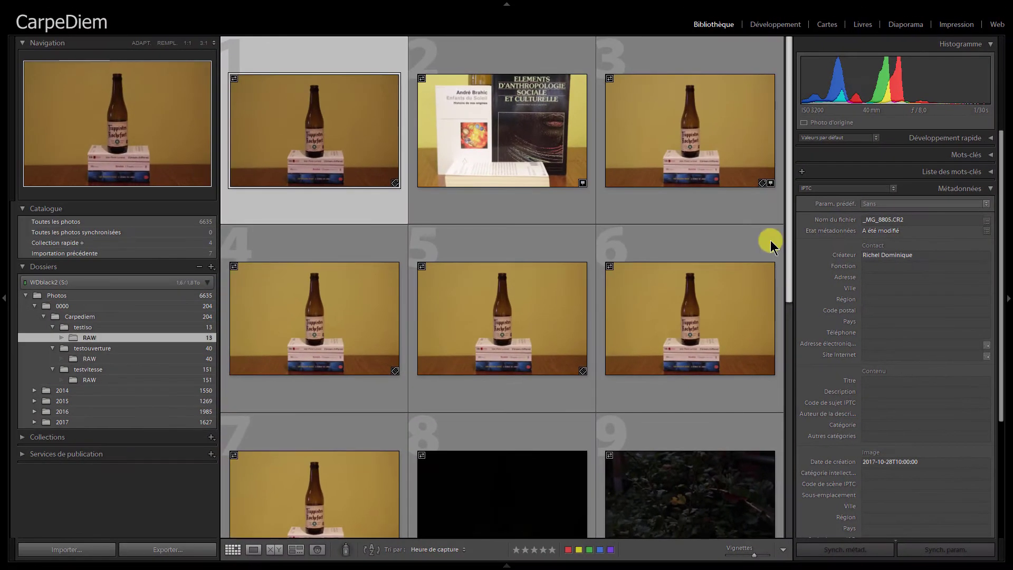
left_click(682, 56)
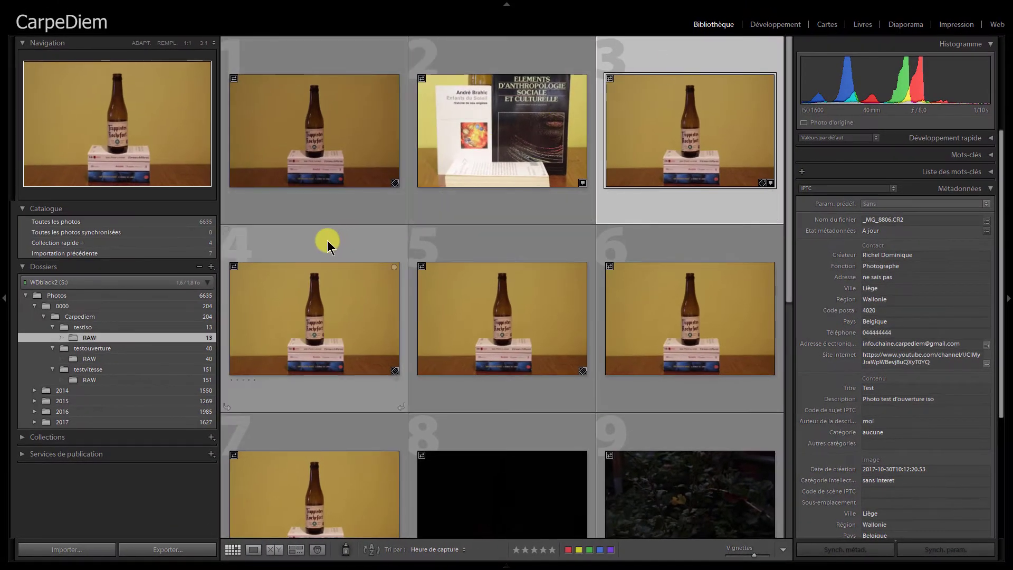
Step: Select photos 4 and 5 and set their country to France
left_click(327, 243)
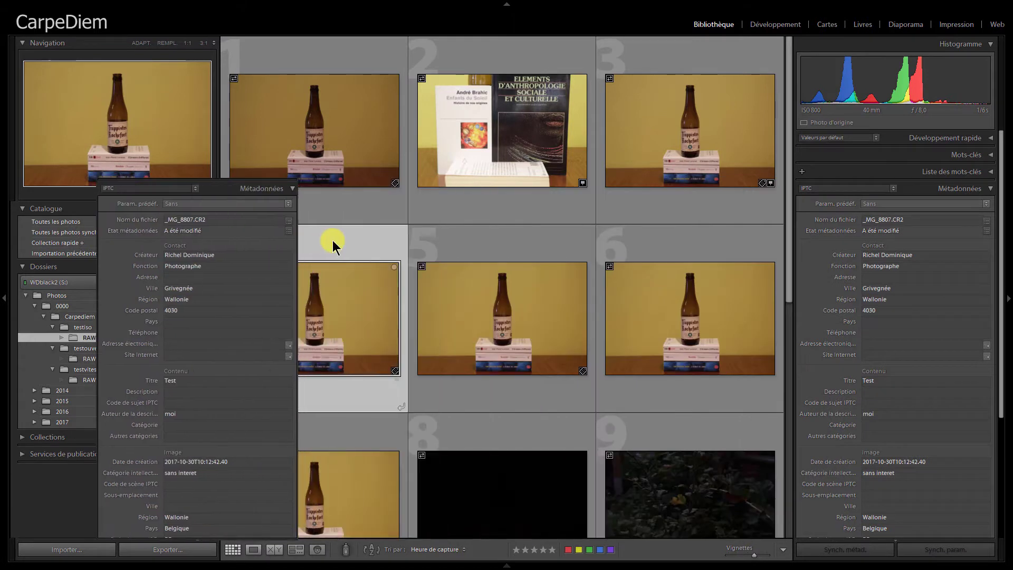
left_click(455, 246)
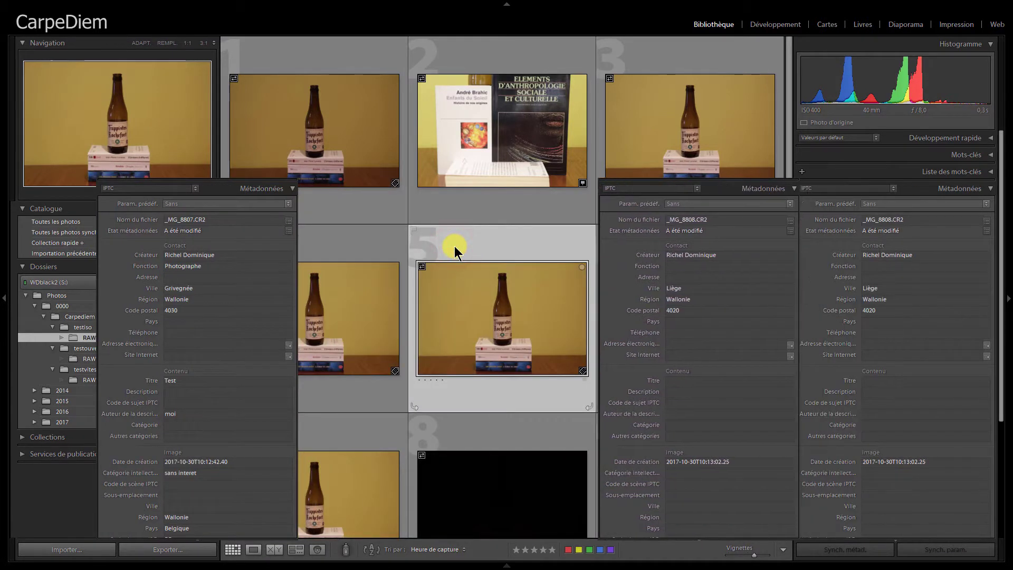
left_click(331, 240)
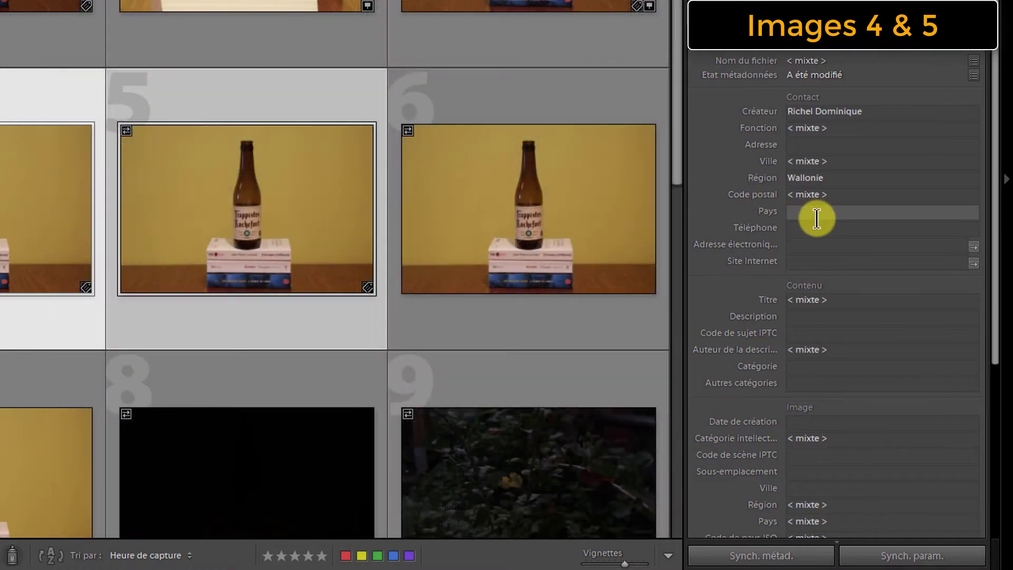
left_click(817, 214)
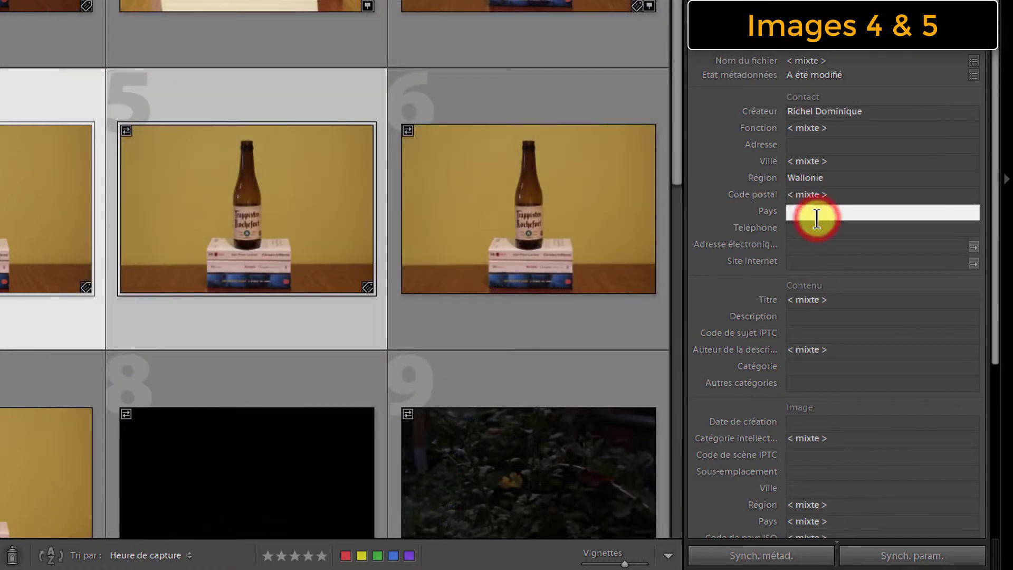
type("France")
key("Return")
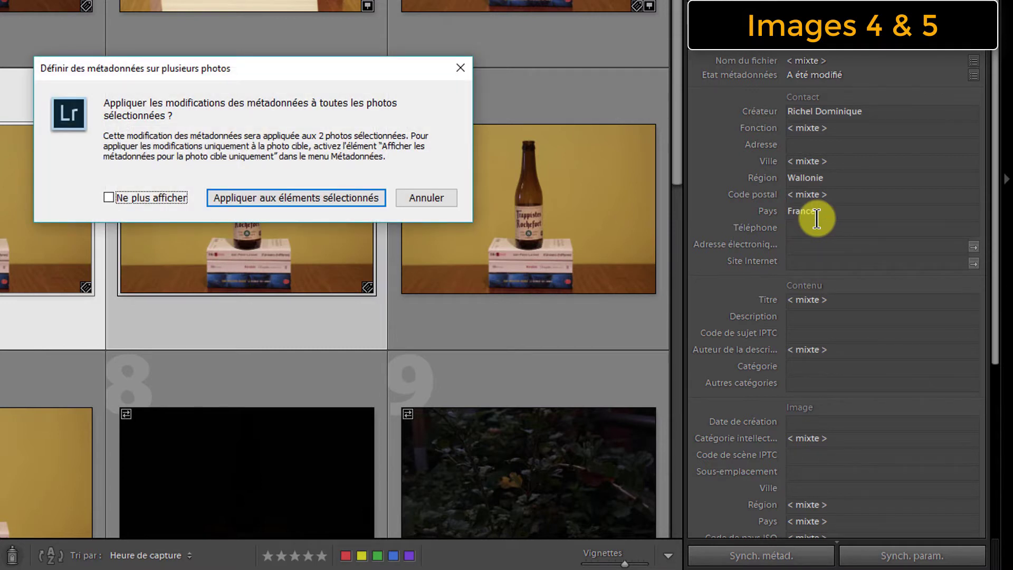
left_click(306, 197)
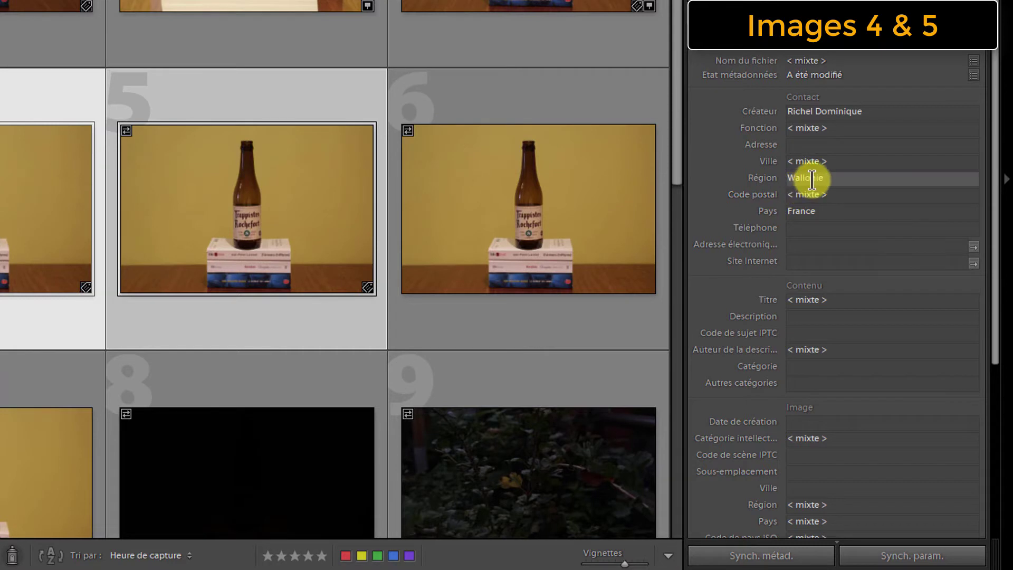
Step: Set the city to Paris on both selected photos
left_click(816, 163)
type("Pa")
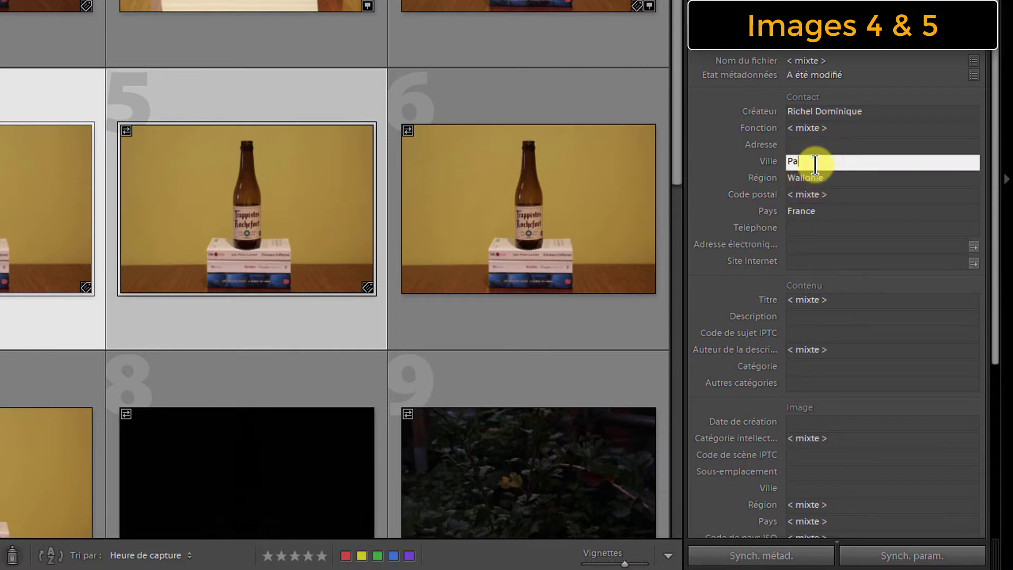
type("ris")
key("Return")
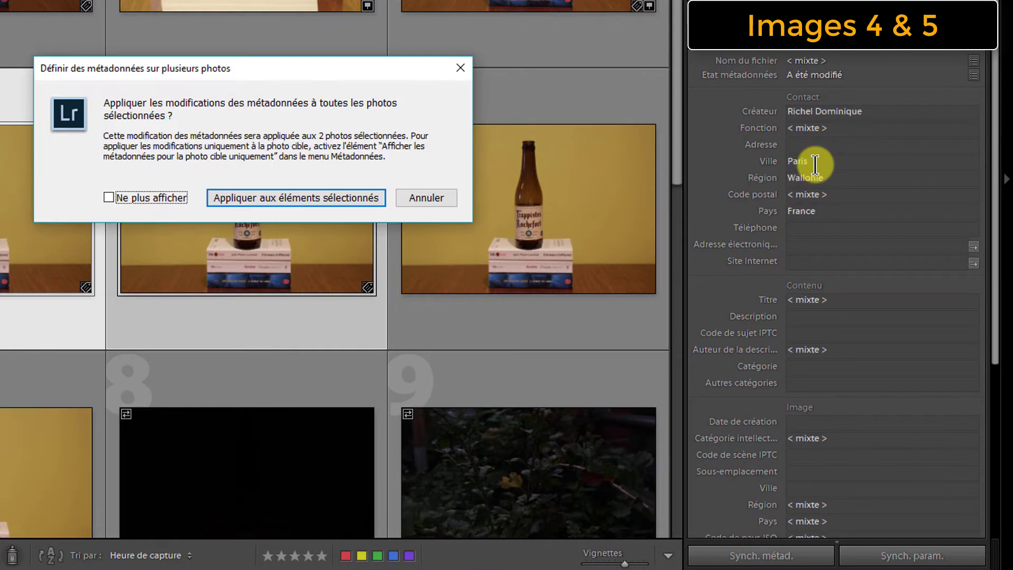
left_click(329, 196)
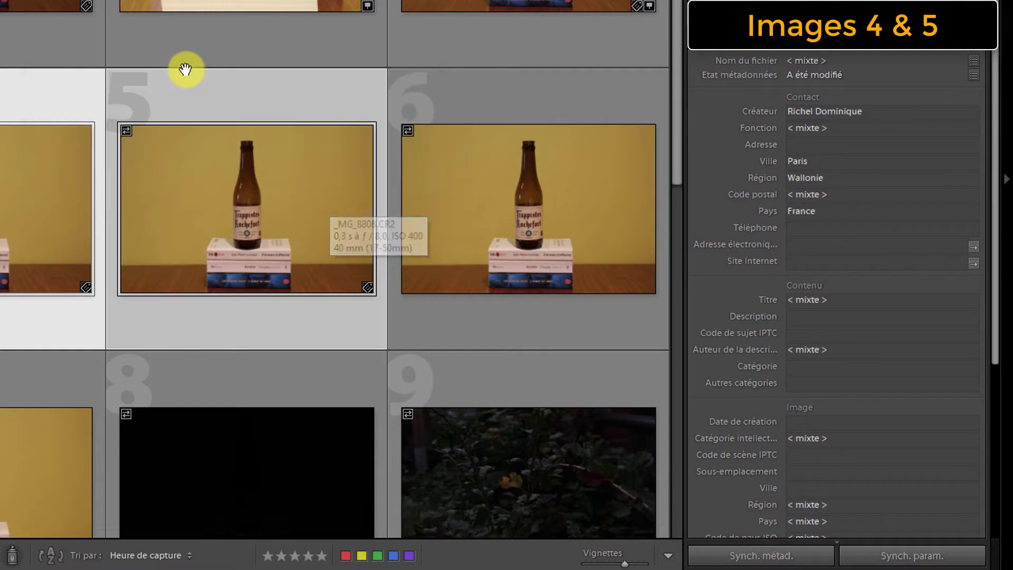
left_click(35, 81)
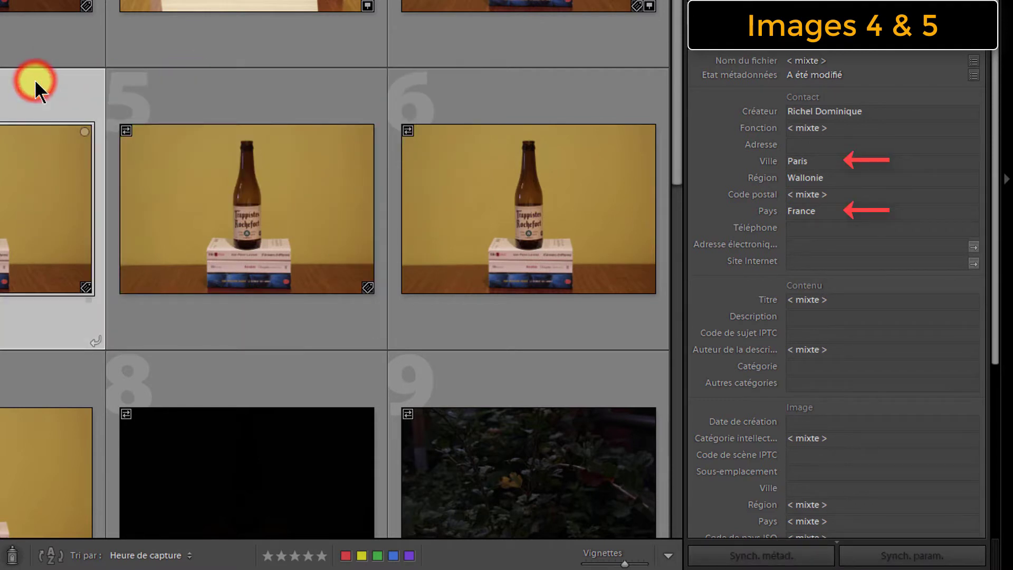
Step: Select _MG_8807.CR2 on its own and bring up the Métadonnées menu
left_click(186, 81)
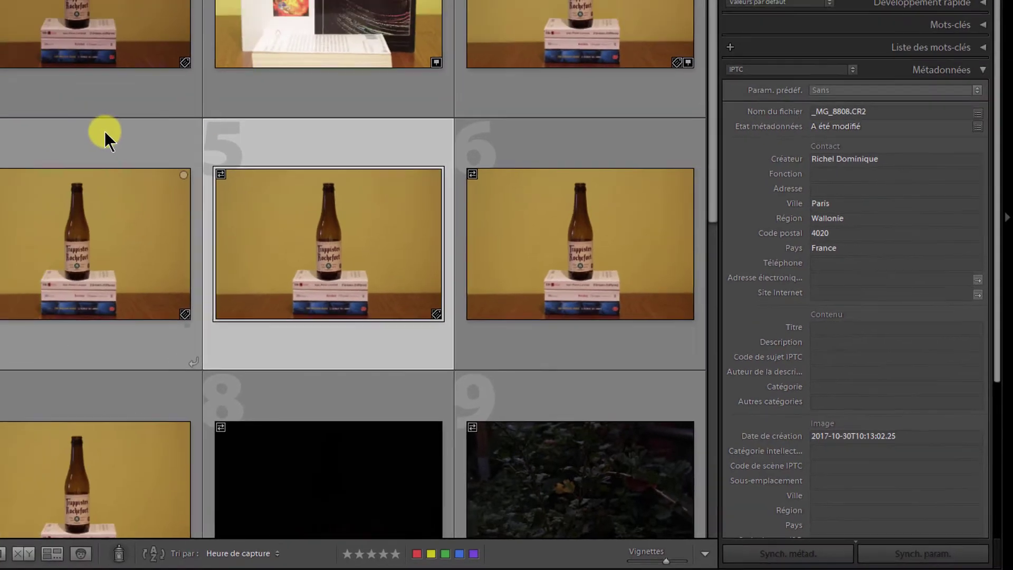
left_click(335, 234)
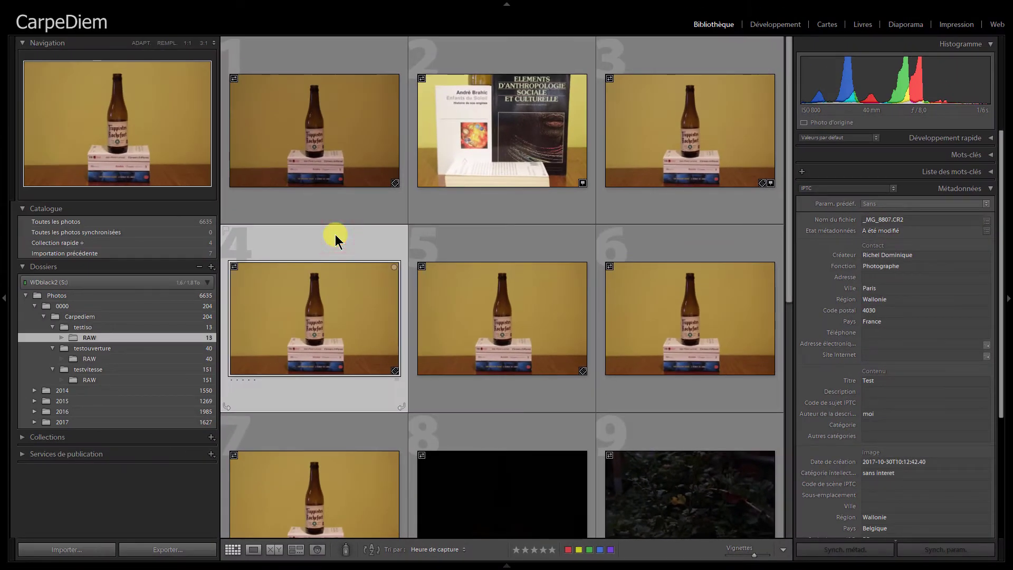
mouse_move(141, 5)
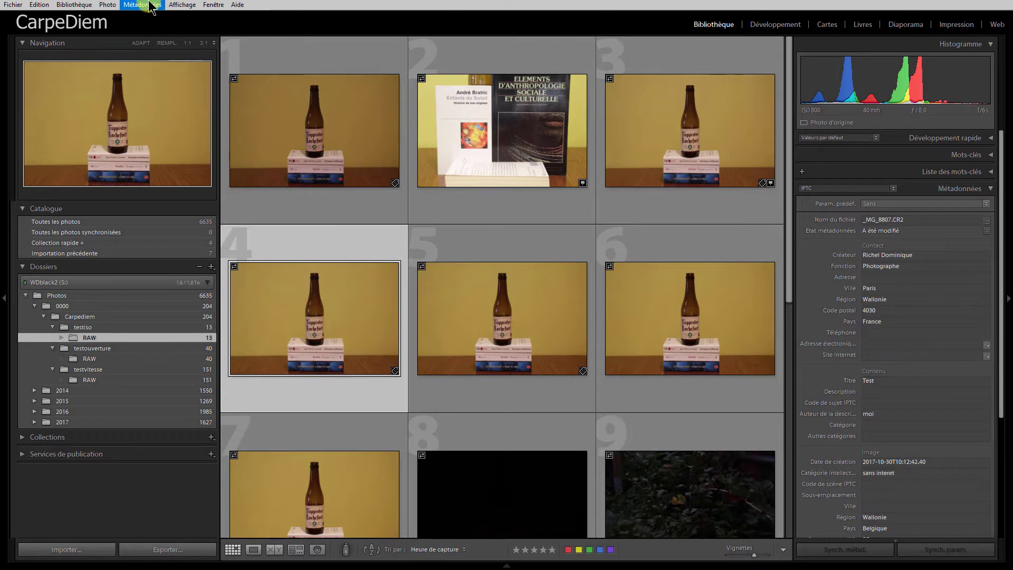
left_click(151, 5)
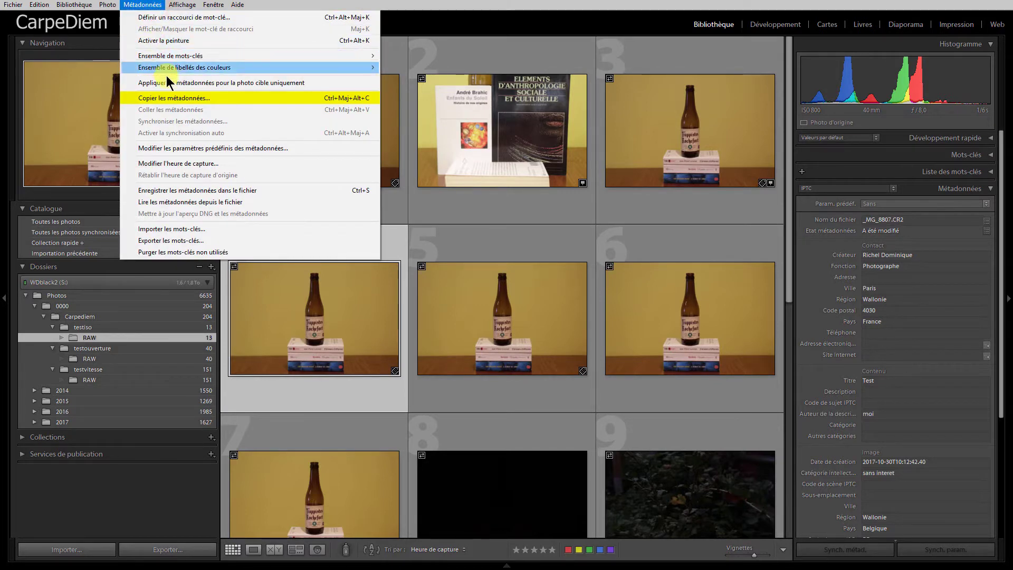
Step: Copy only the Titre and Auteur de la description fields from _MG_8807.CR2
left_click(178, 97)
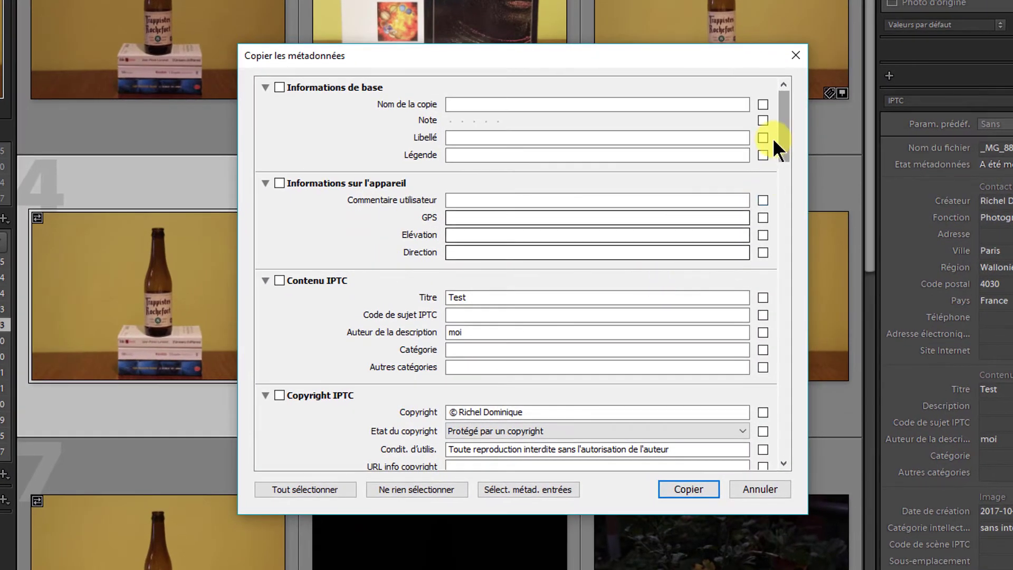
left_click_drag(781, 135, 800, 198)
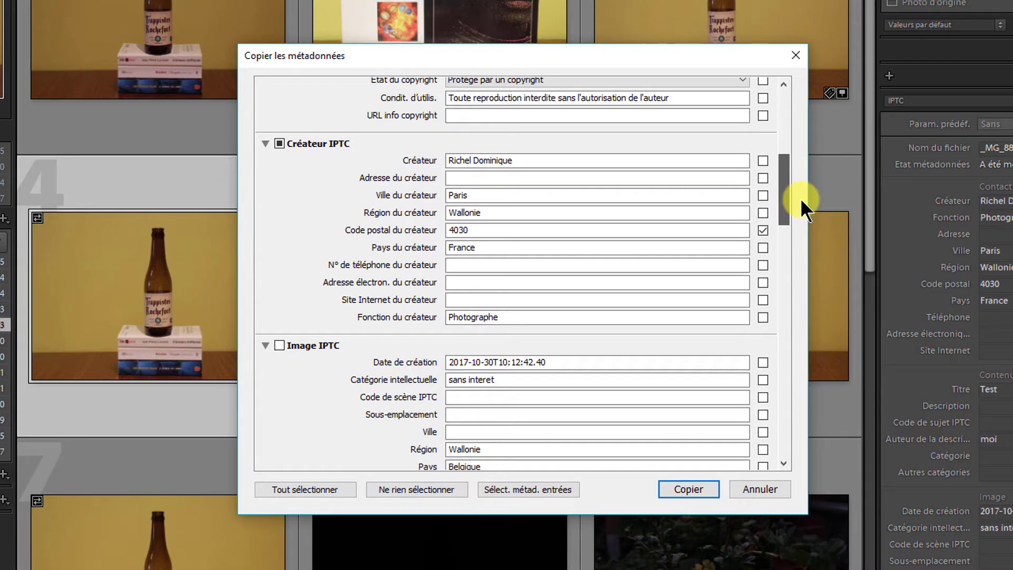
left_click(392, 487)
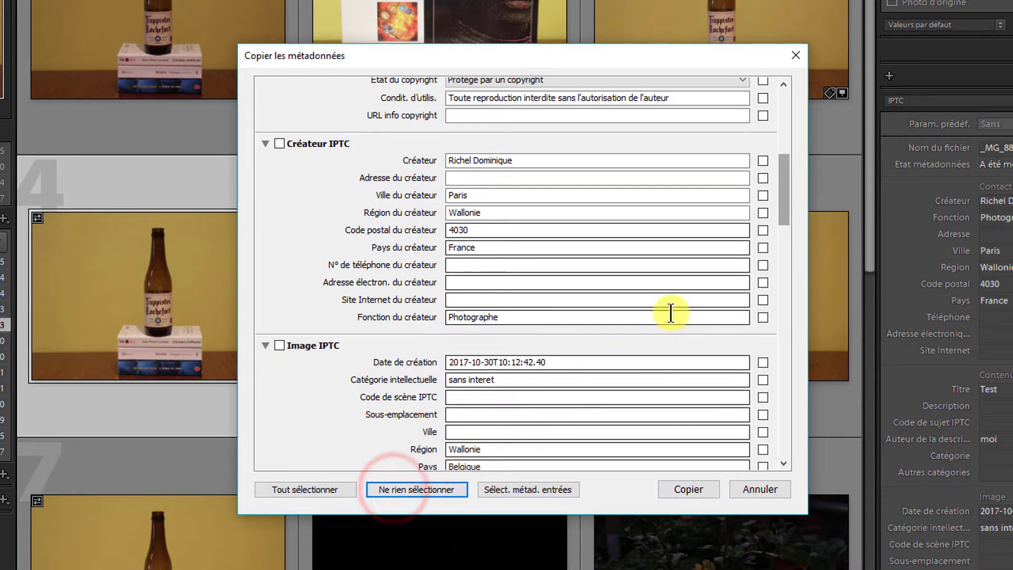
mouse_move(786, 193)
left_mouse_down()
mouse_move(792, 220)
mouse_move(765, 172)
left_mouse_up()
left_click(762, 192)
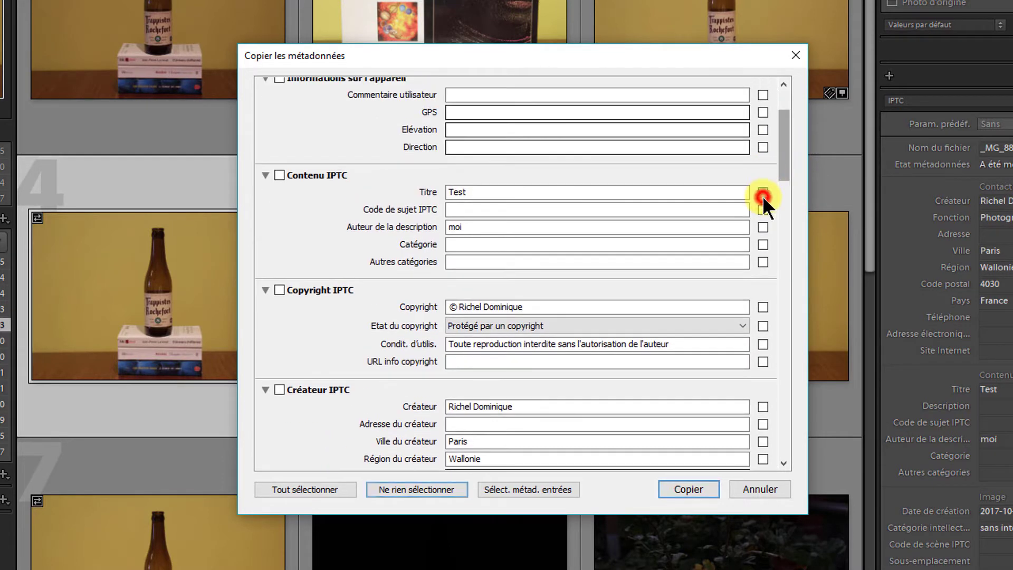
left_click(764, 230)
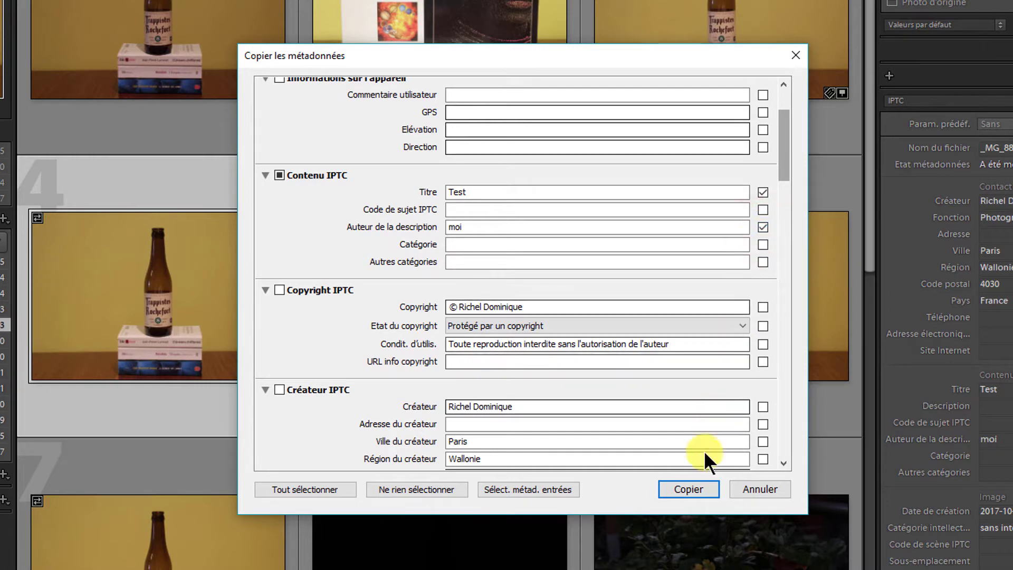
left_click(687, 485)
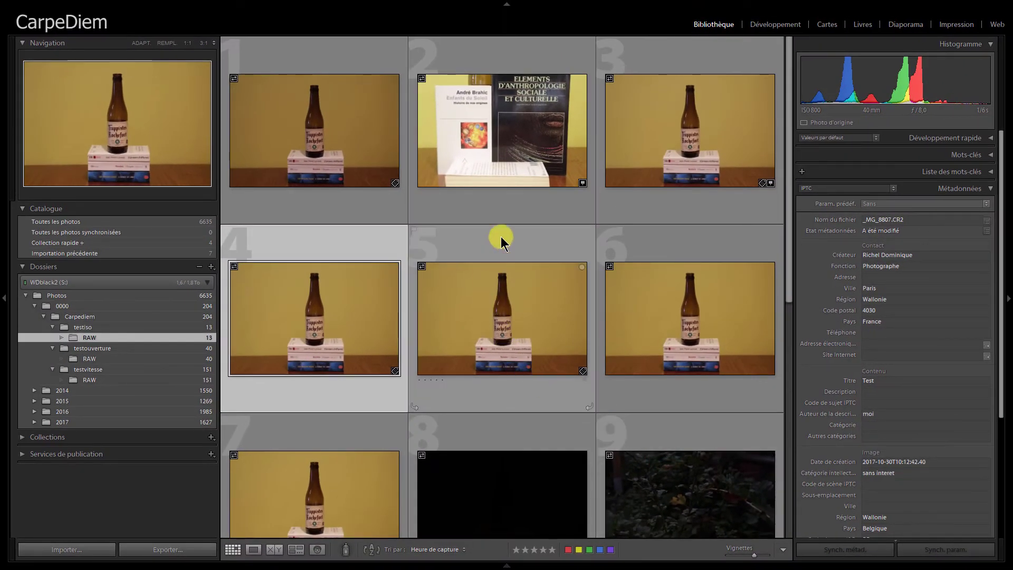
Step: Paste the copied metadata onto _MG_8808.CR2: Titre 'Test', description author 'moi'
left_click(502, 236)
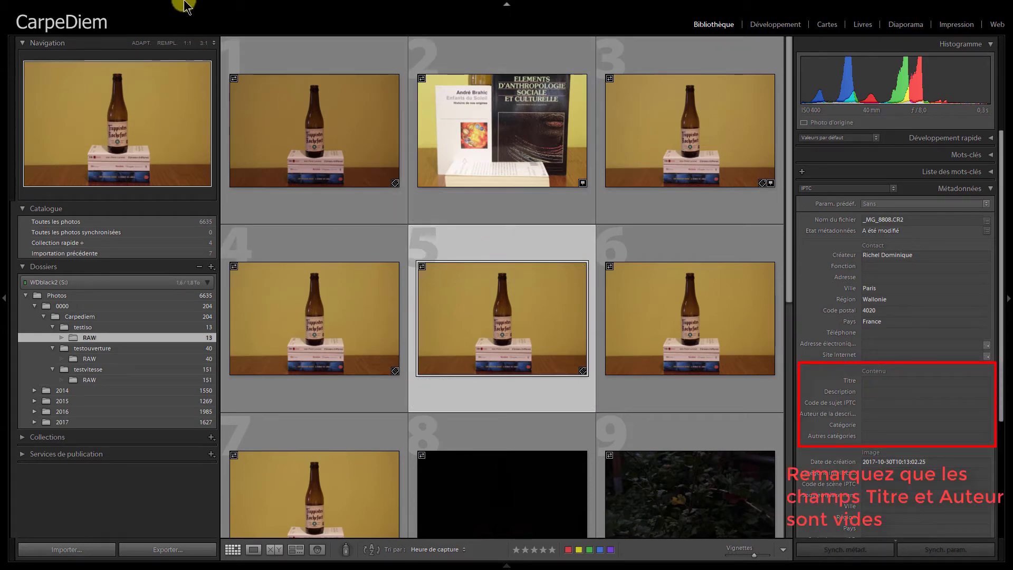
left_click(142, 5)
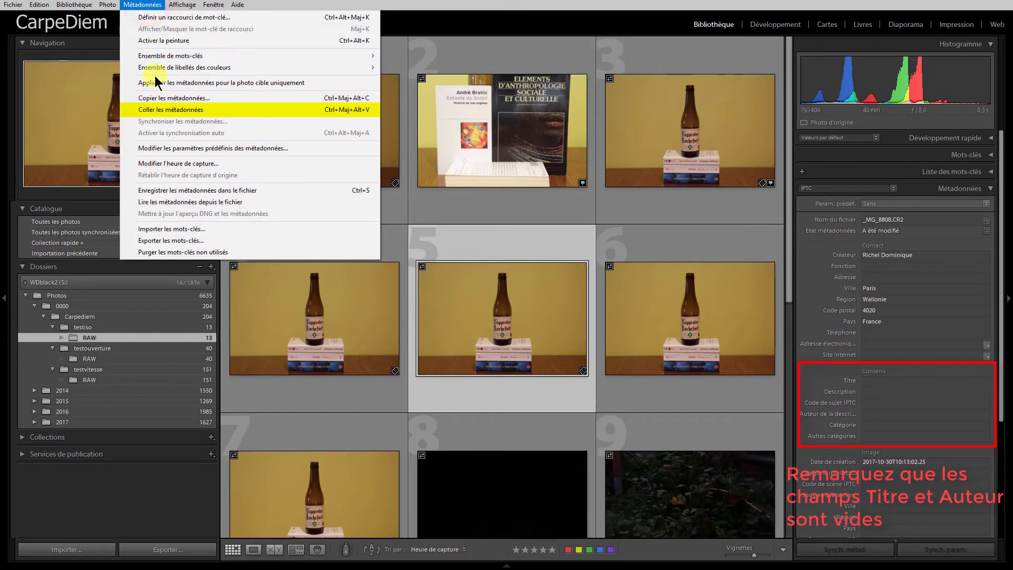
left_click(163, 109)
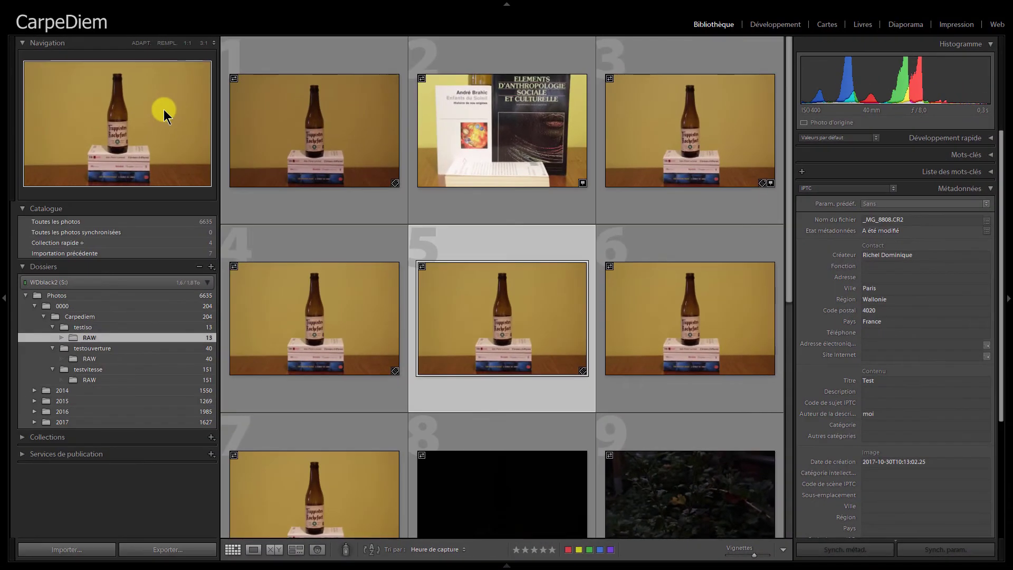
Step: Select photos 11, 12 and 13 and synchronise all their metadata fields
scroll(416, 300, "down", 3)
scroll(372, 306, "down", 3)
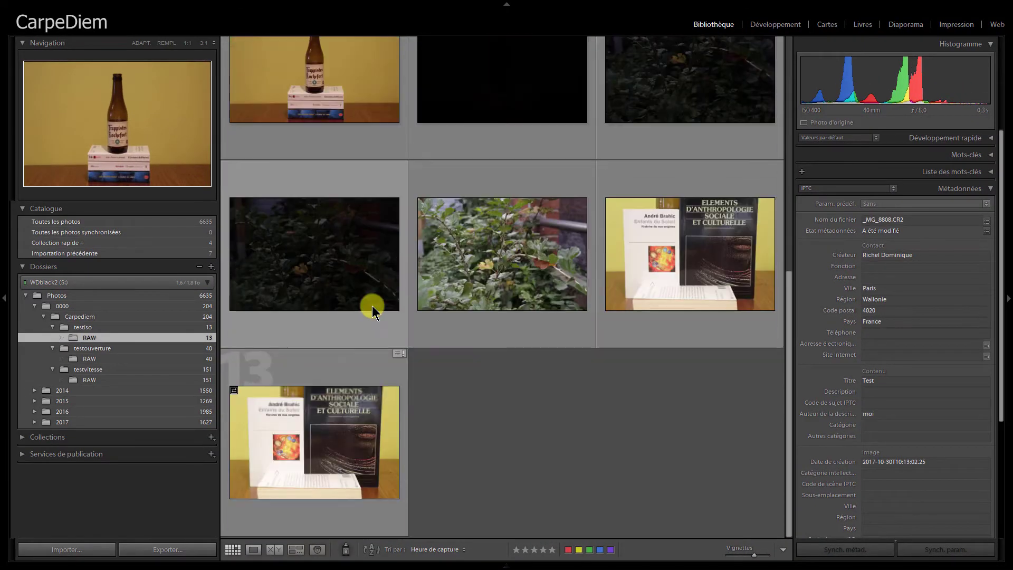
left_click(484, 180)
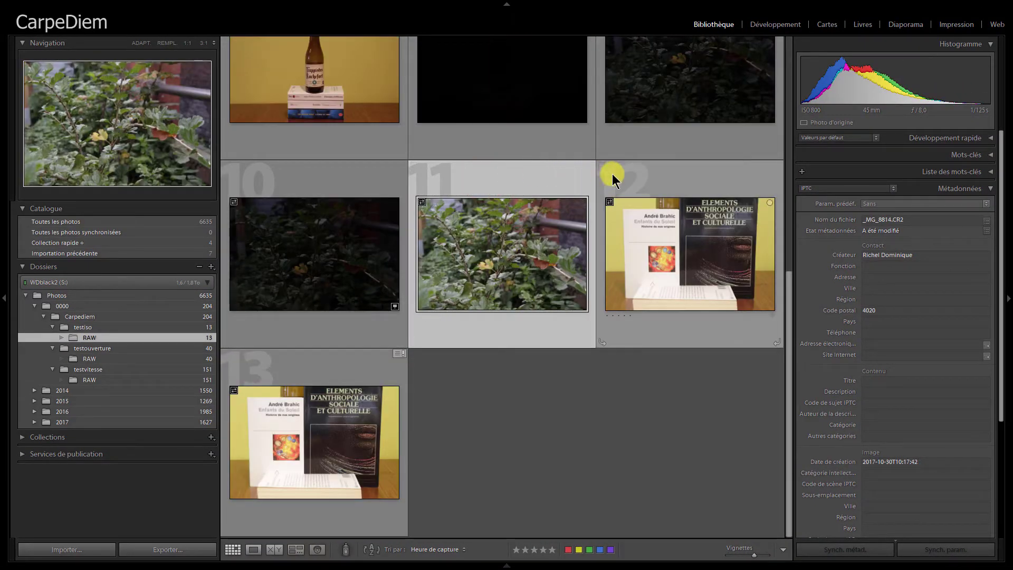
left_click(635, 173)
left_click(359, 363, "shift")
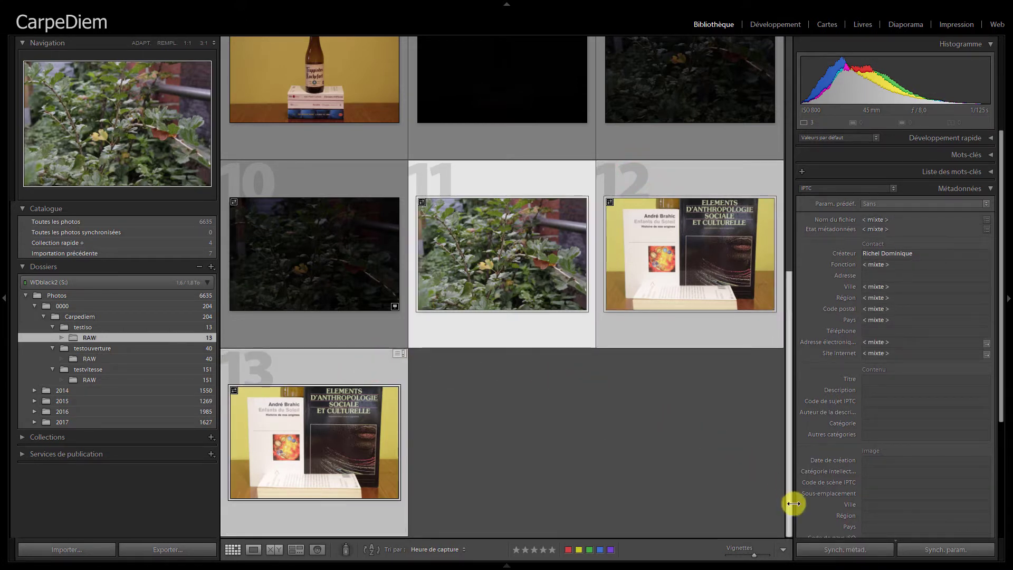
left_click(812, 547)
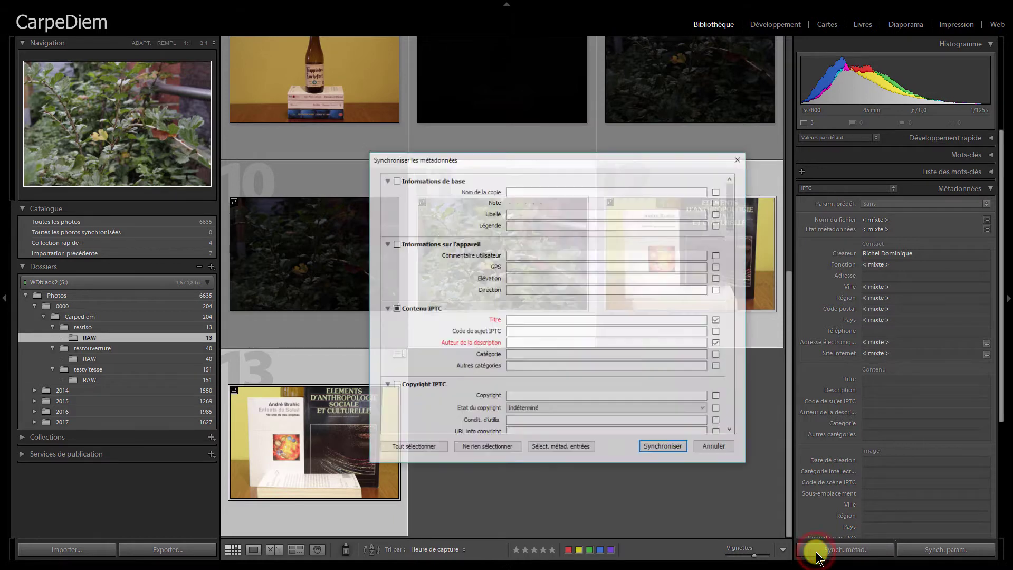
left_click(413, 452)
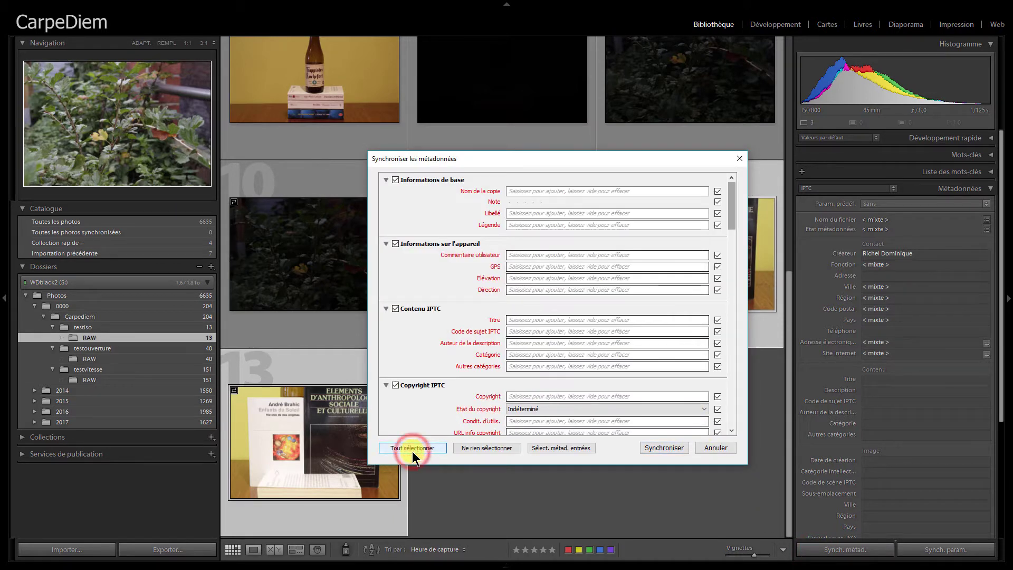
left_click(665, 449)
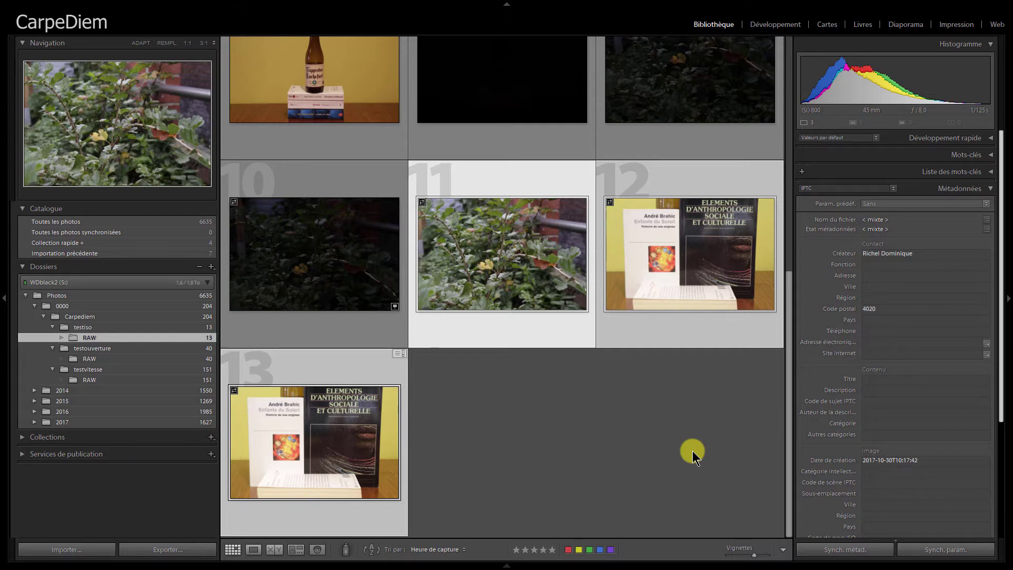
Step: Select photo 11 and open 'Modifier les paramètres prédéfinis…' from the Metadata panel's preset list
left_click(526, 183)
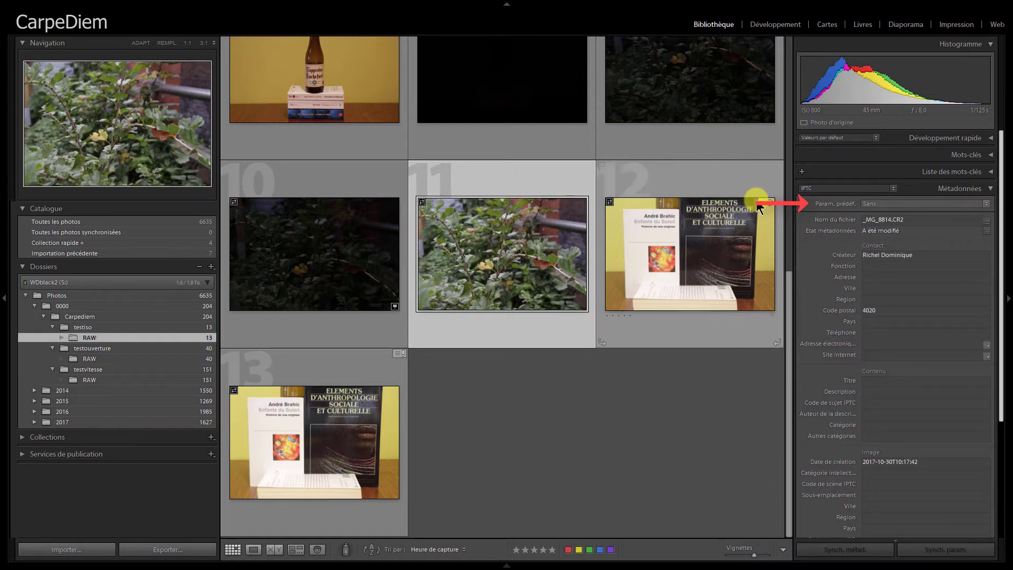
left_click(872, 206)
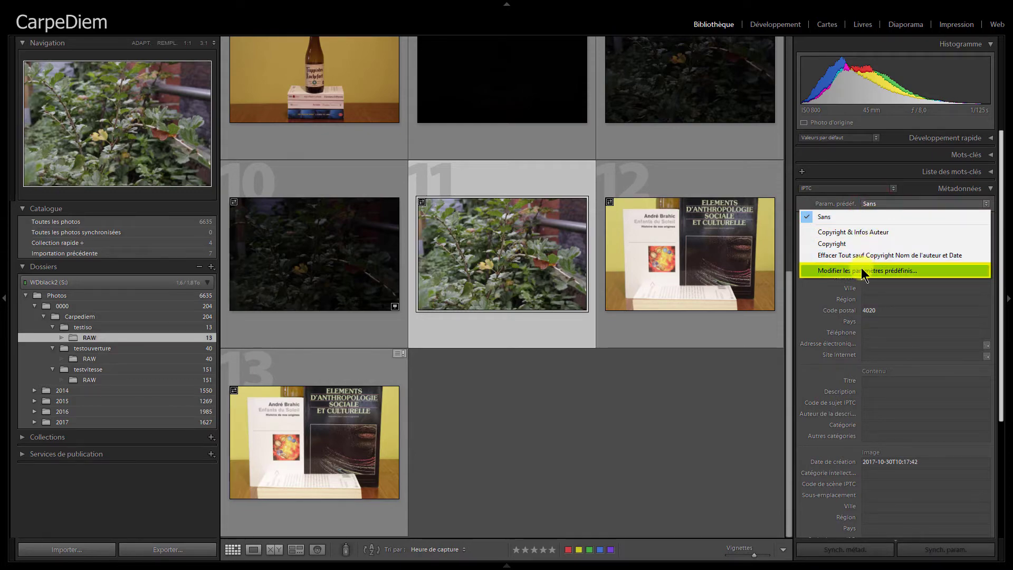
left_click(863, 270)
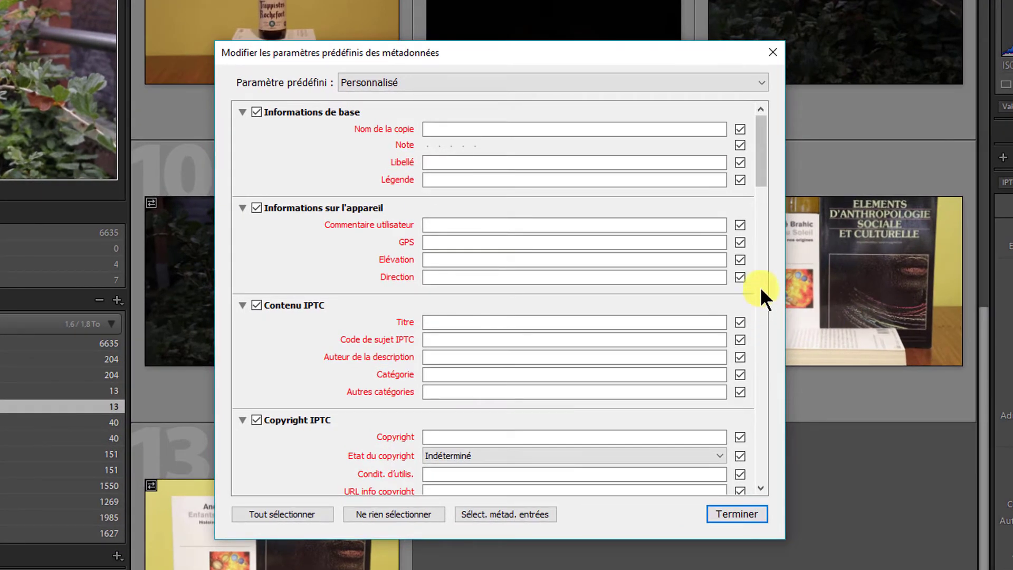
Step: Clear all preset fields, then set copyright to 'tsst copy' and usage terms to 'rien'
left_click_drag(760, 125, 769, 185)
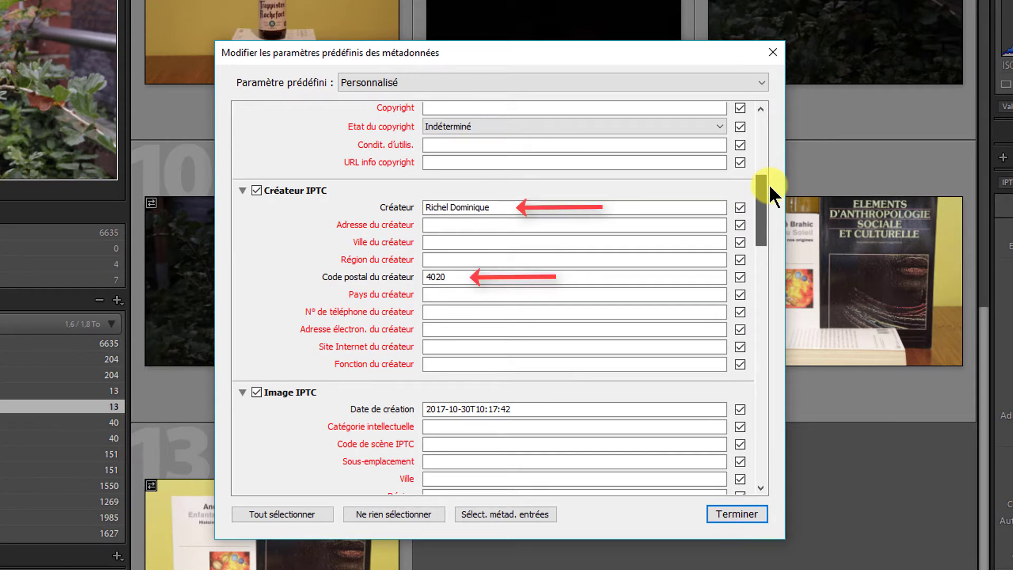
mouse_move(768, 185)
left_mouse_down()
mouse_move(761, 448)
mouse_move(773, 119)
left_mouse_up()
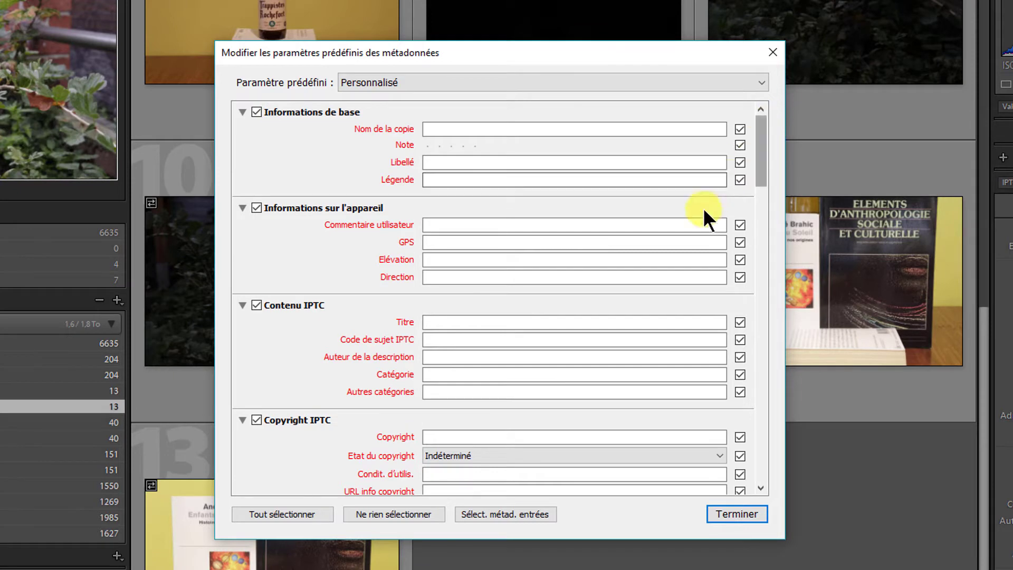
left_click(391, 516)
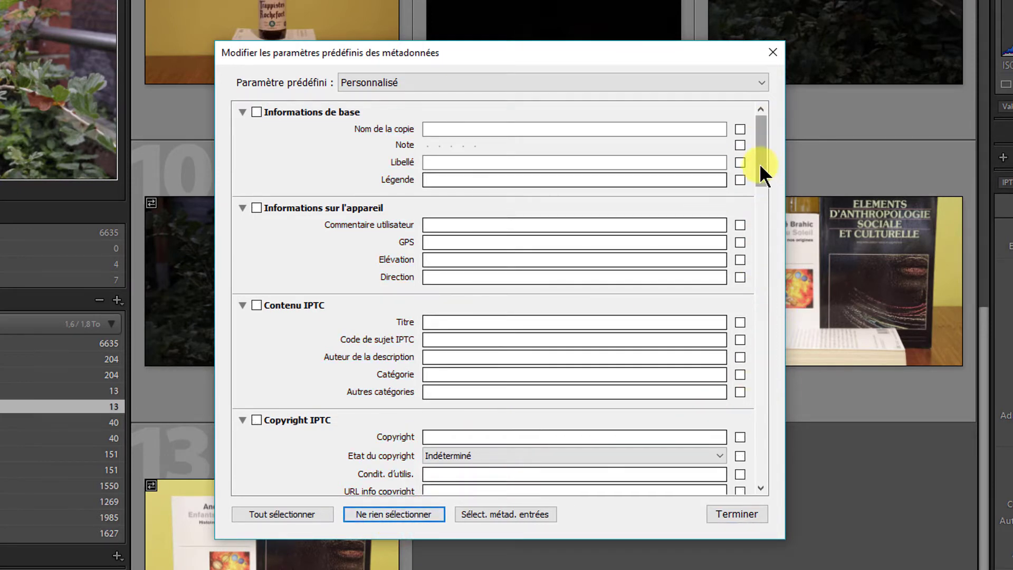
left_click_drag(760, 166, 768, 207)
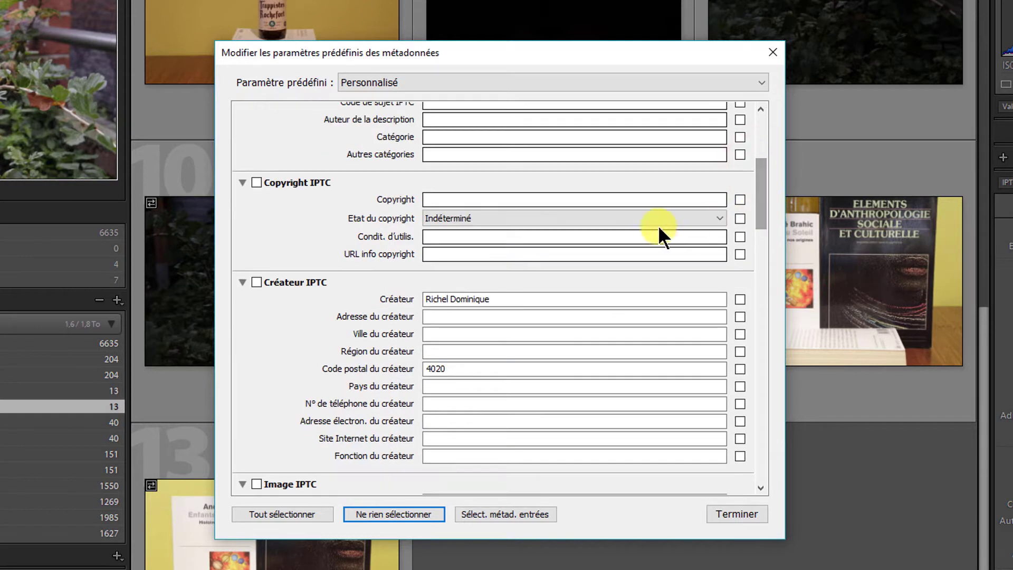
left_click(468, 200)
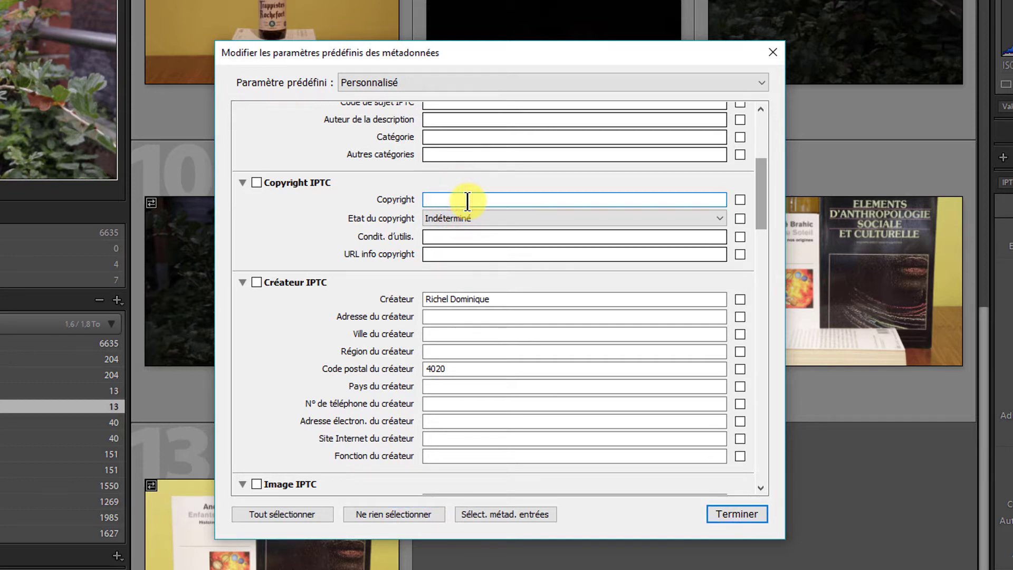
type("tsst copy")
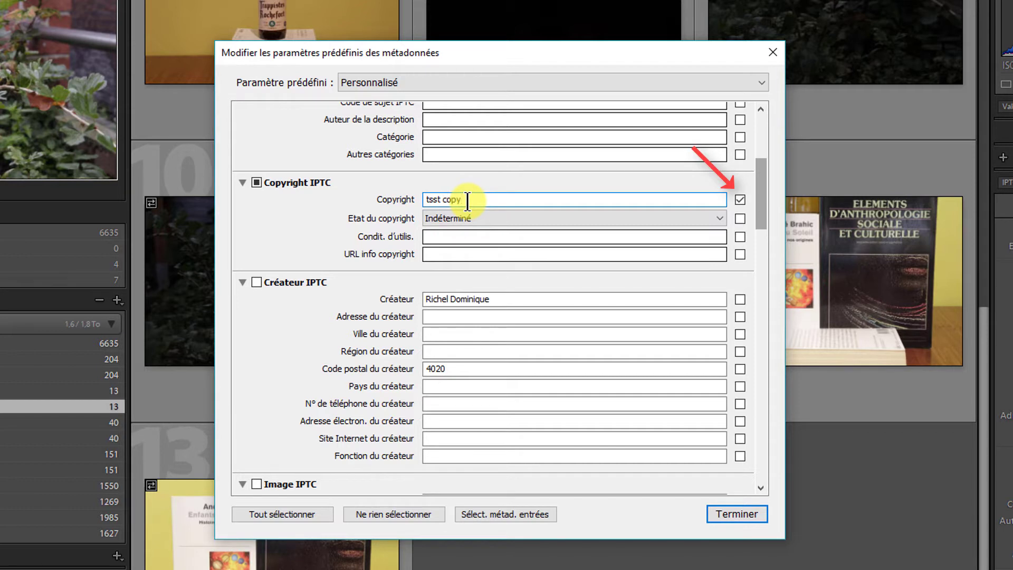
left_click(488, 236)
type("rien")
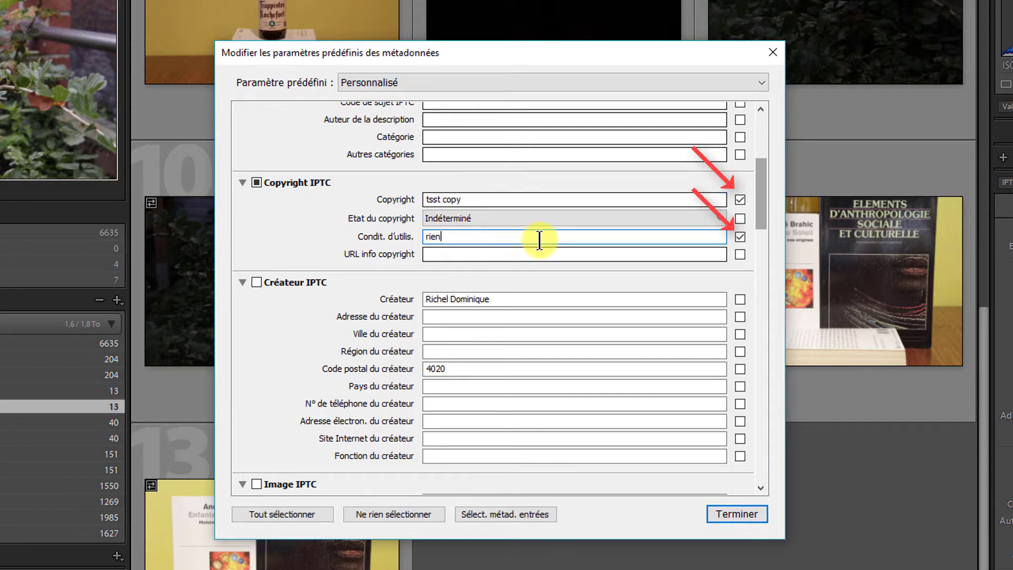
Step: Fill in the creator address and city, and add keywords bidon1, bidon2
left_click(455, 315)
type("rue 1")
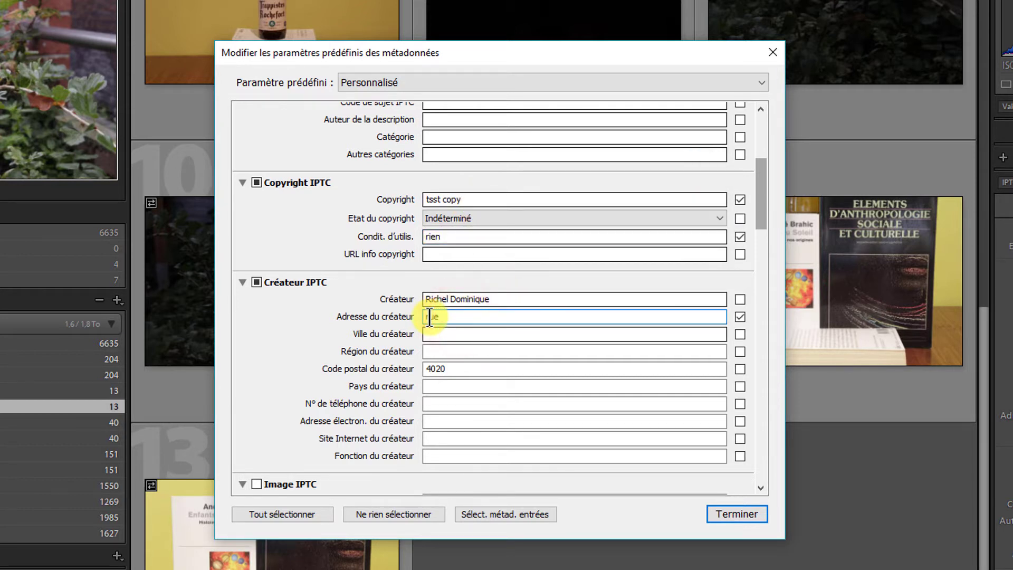
left_click(436, 330)
type("ville 1")
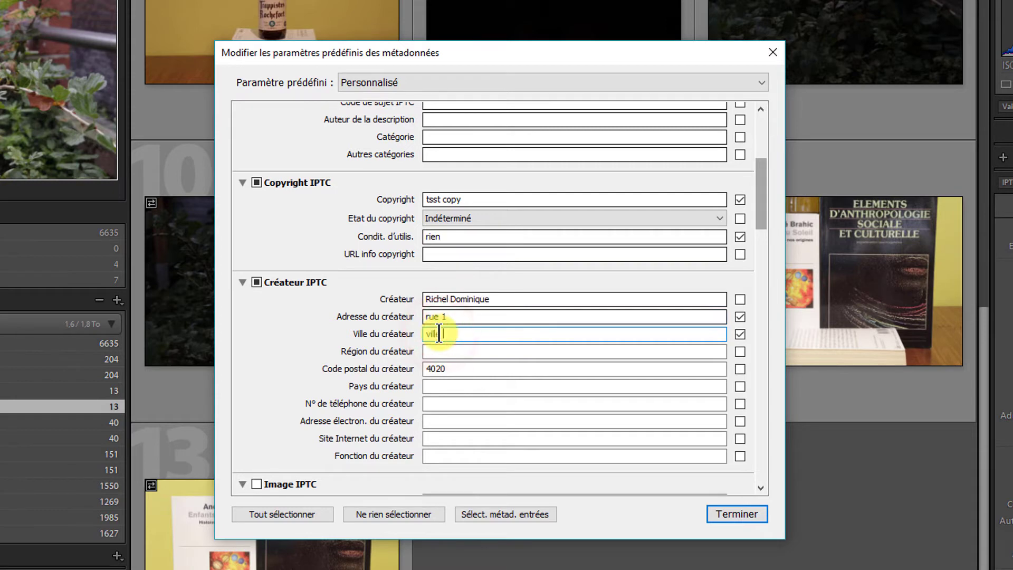
left_click_drag(762, 195, 765, 454)
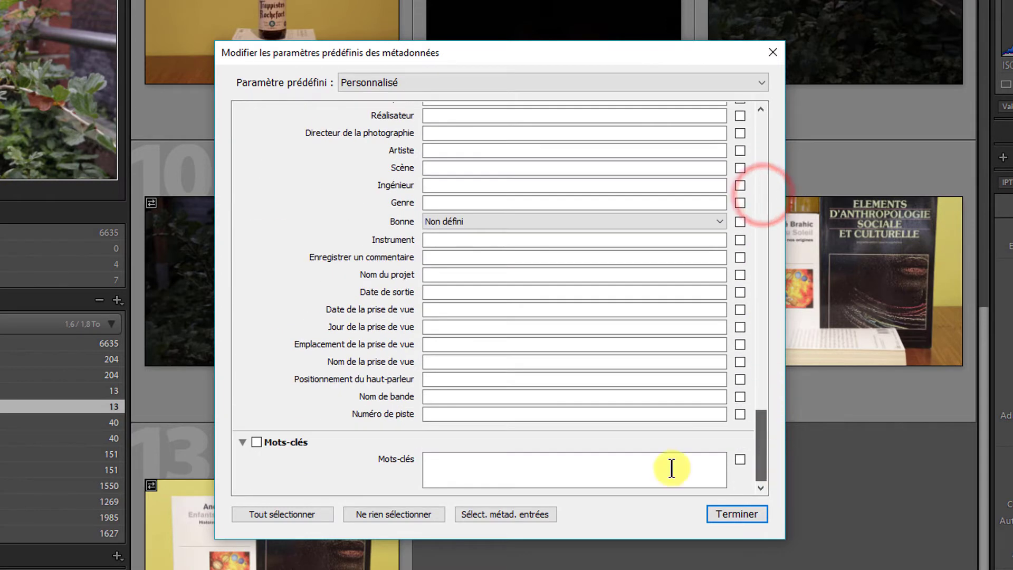
left_click(502, 468)
type("bi")
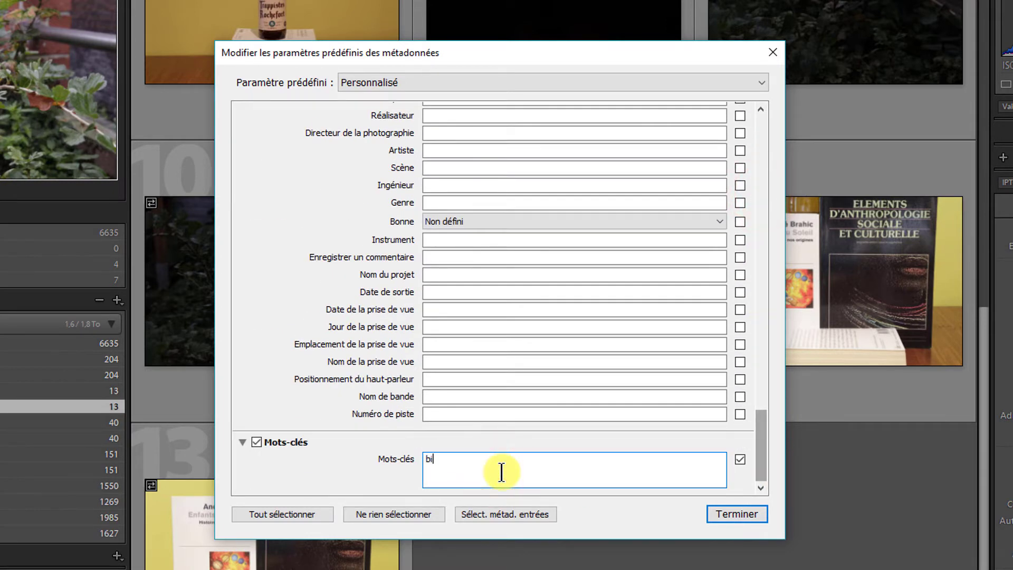
type("don1,")
type(" bidon")
type("2")
Step: Save the edited metadata fields as a new preset called 'Test'
left_click(763, 84)
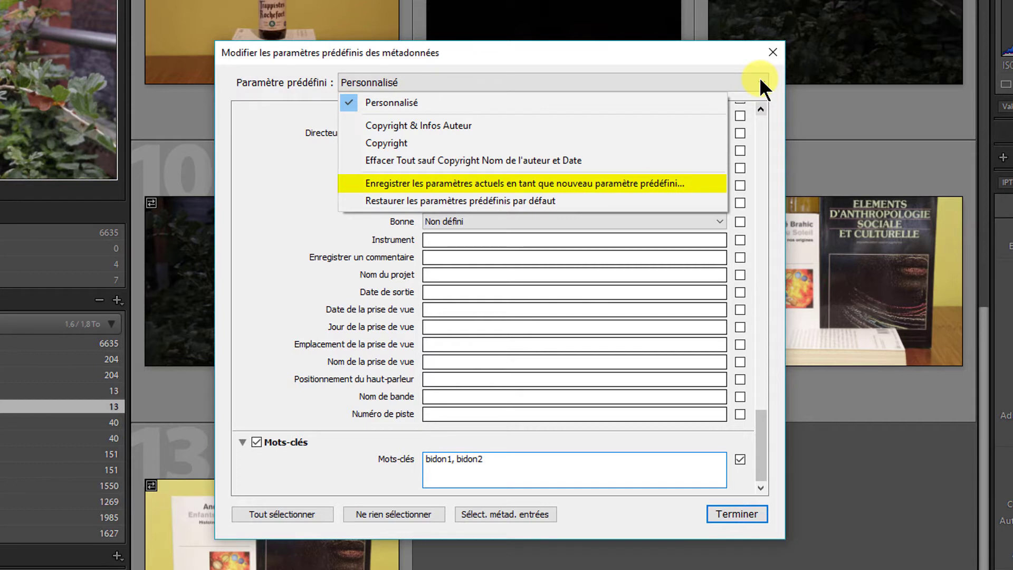
left_click(617, 196)
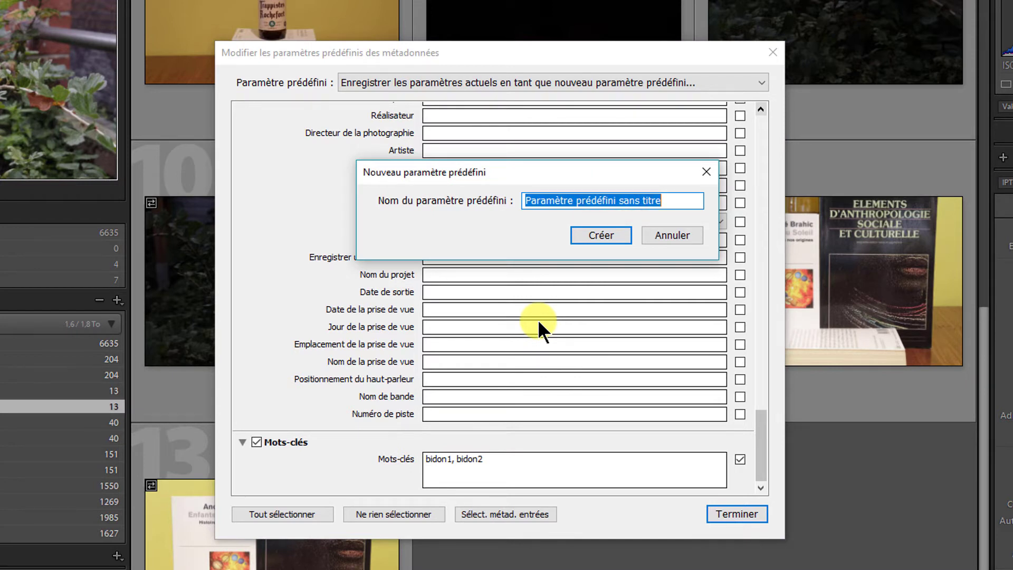
type("Test")
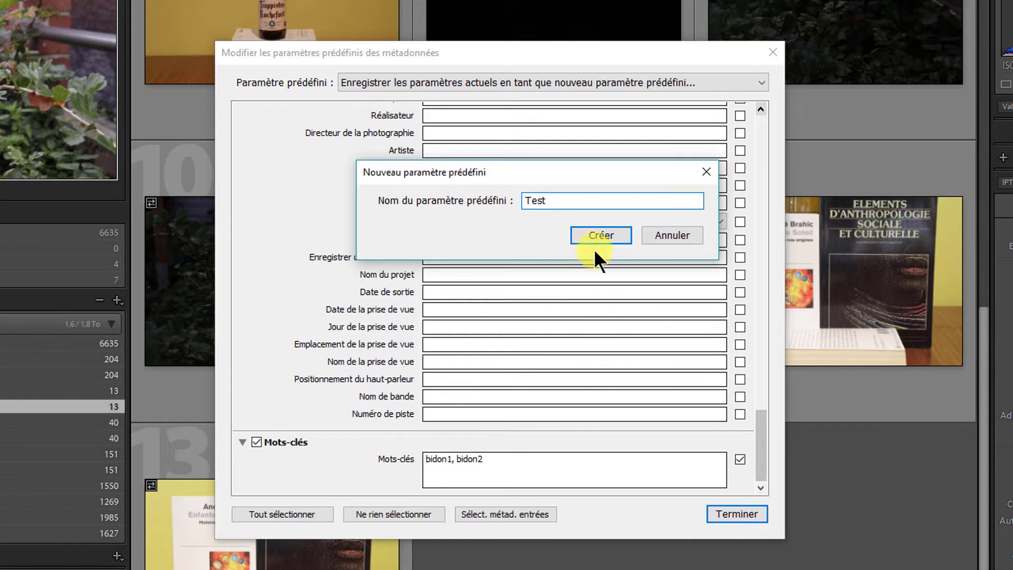
left_click(604, 228)
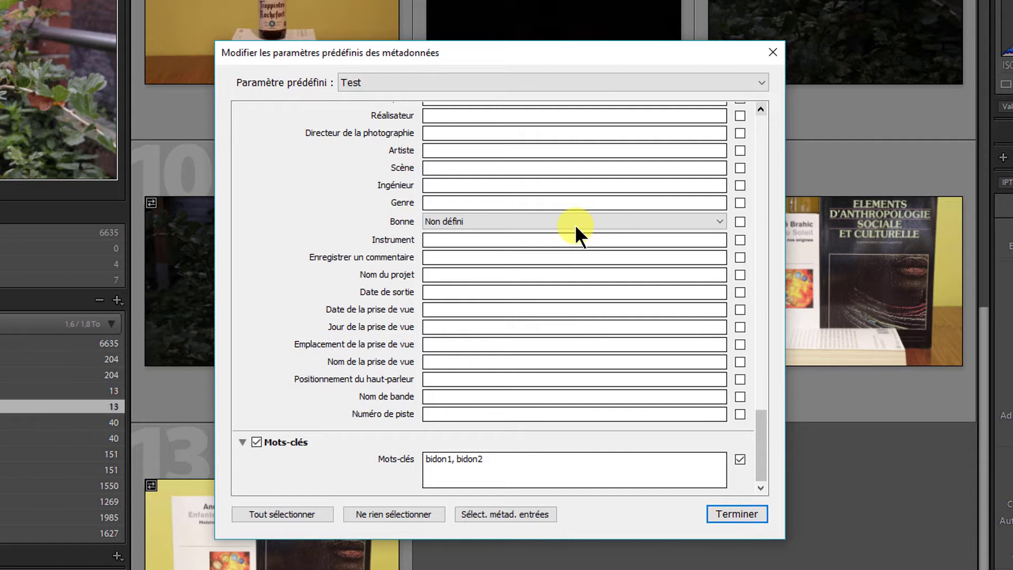
Step: Load the Copyright and Copyright & Infos Auteur presets to inspect their fields
left_click(643, 84)
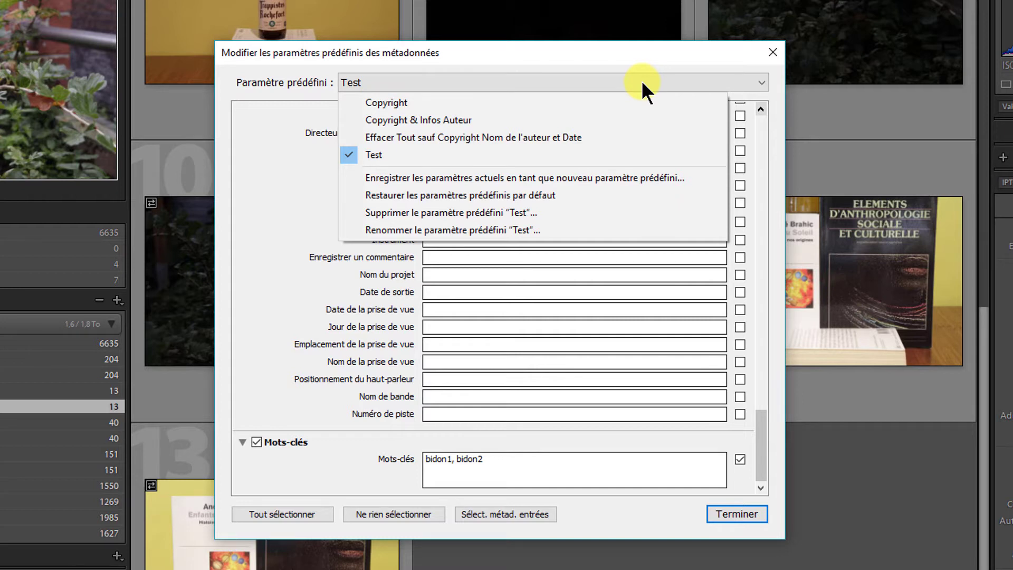
left_click(531, 102)
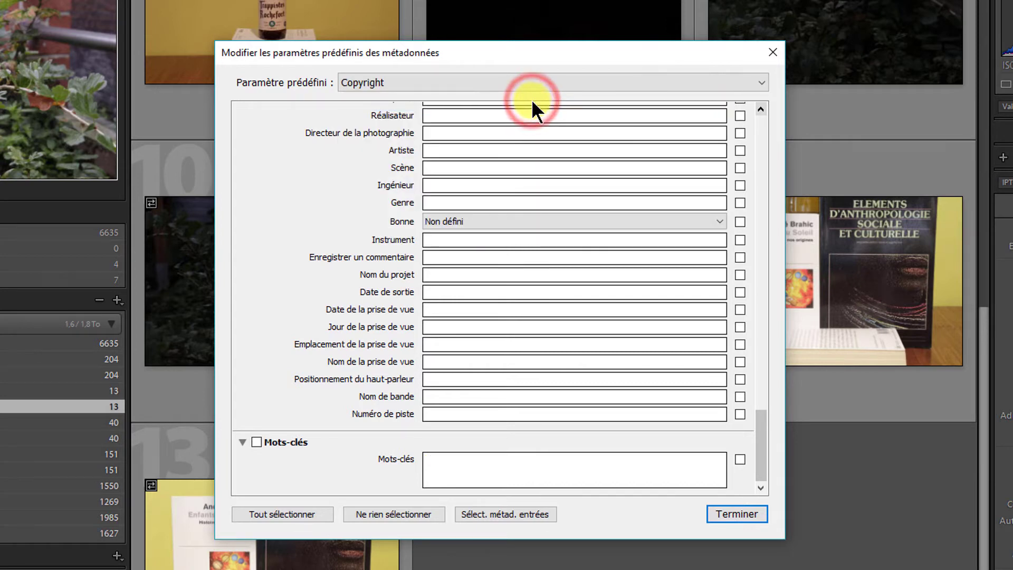
mouse_move(765, 429)
left_mouse_down()
mouse_move(771, 267)
mouse_move(755, 176)
left_mouse_up()
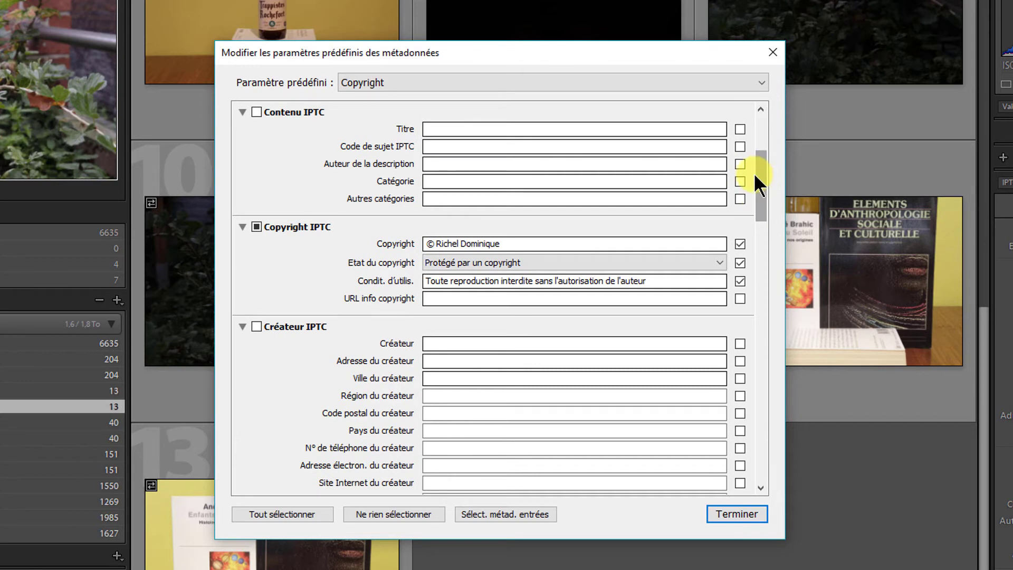
left_click(603, 78)
left_click(552, 118)
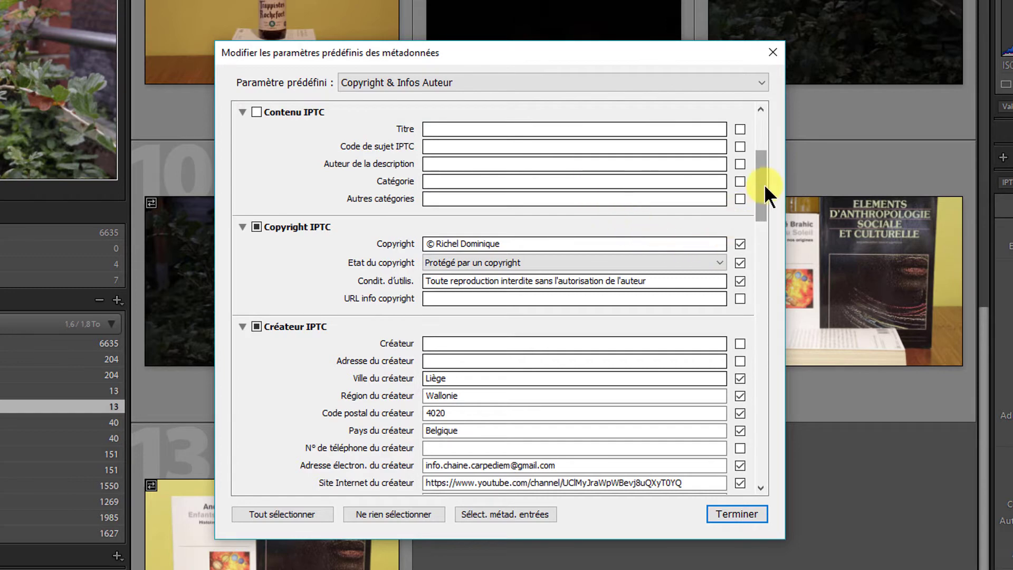
mouse_move(764, 185)
left_mouse_down()
mouse_move(765, 216)
mouse_move(763, 197)
left_mouse_up()
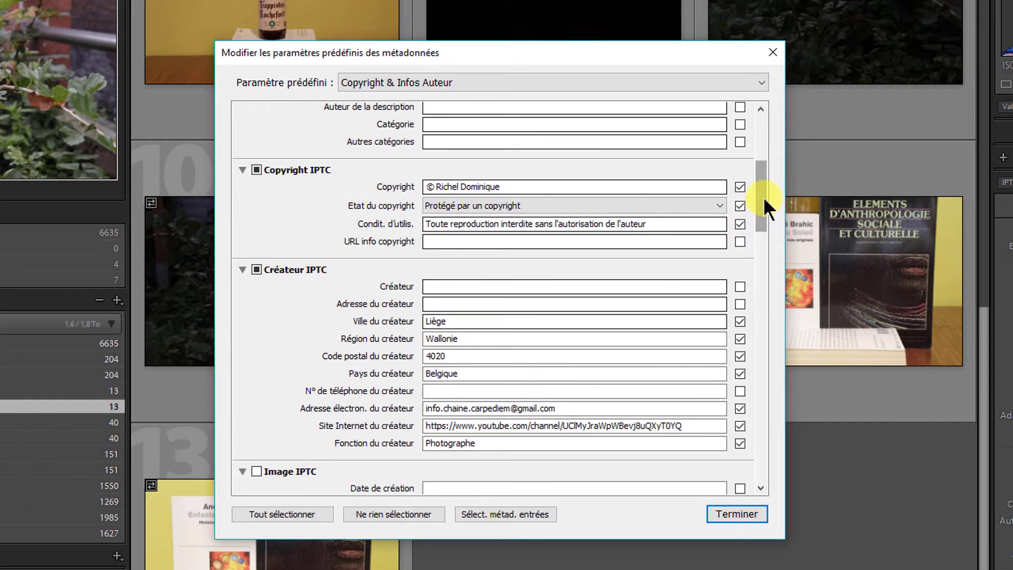
Step: Inspect the Effacer Tout sauf Copyright preset, then close the preset editor
left_click(558, 83)
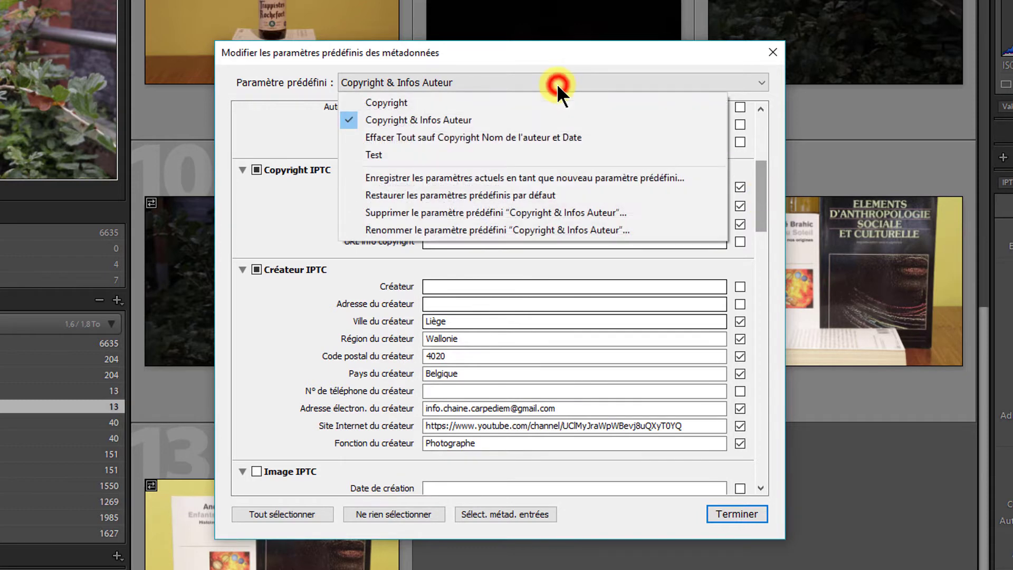
left_click(539, 147)
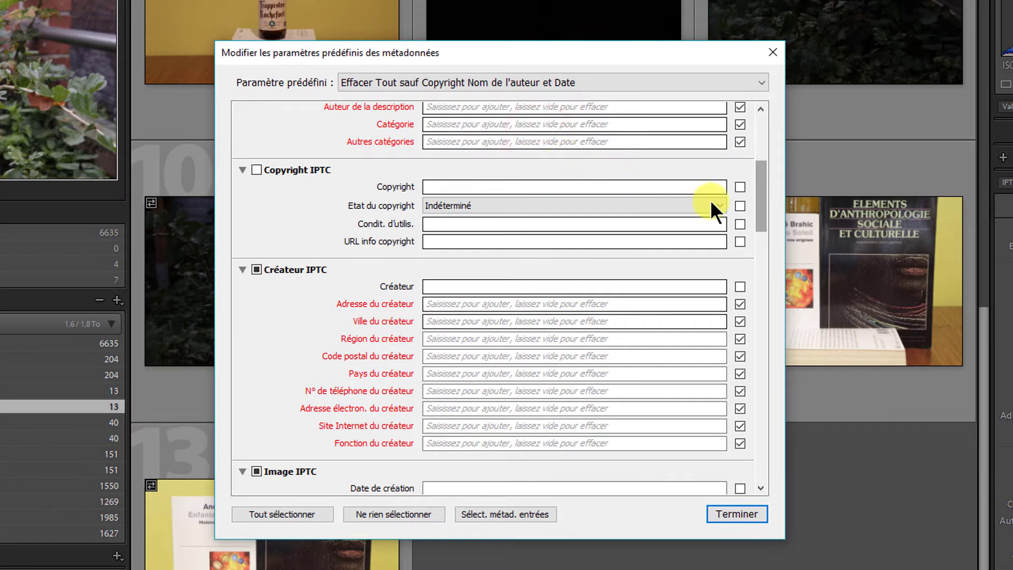
mouse_move(767, 202)
left_mouse_down()
mouse_move(774, 276)
mouse_move(779, 177)
mouse_move(779, 204)
left_mouse_up()
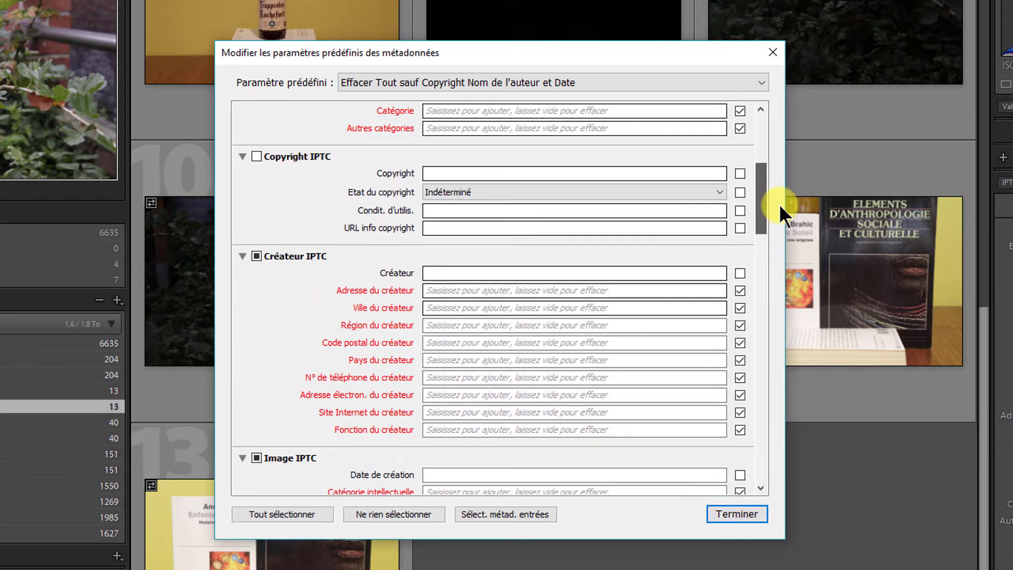
left_click(760, 79)
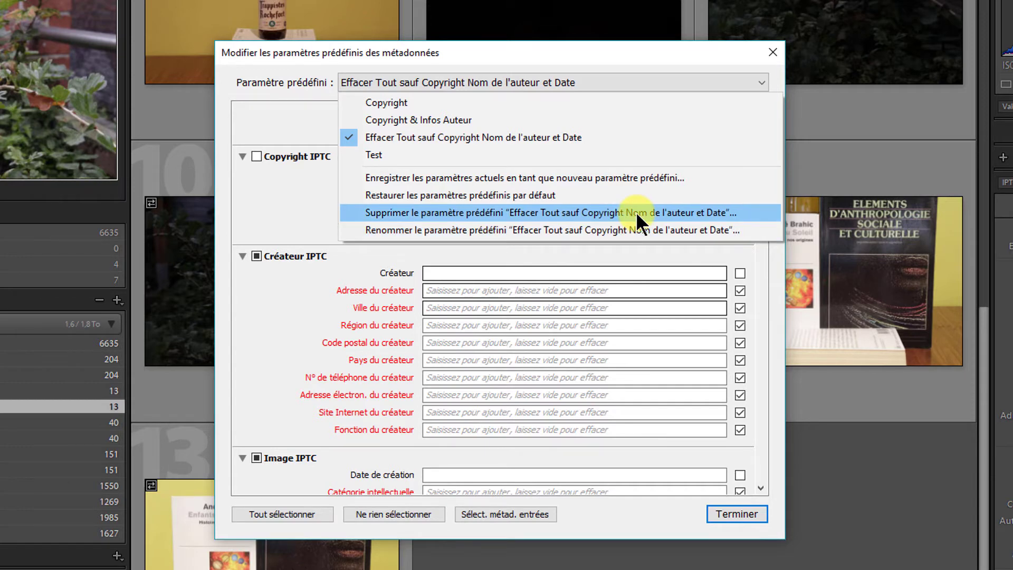
left_click(772, 51)
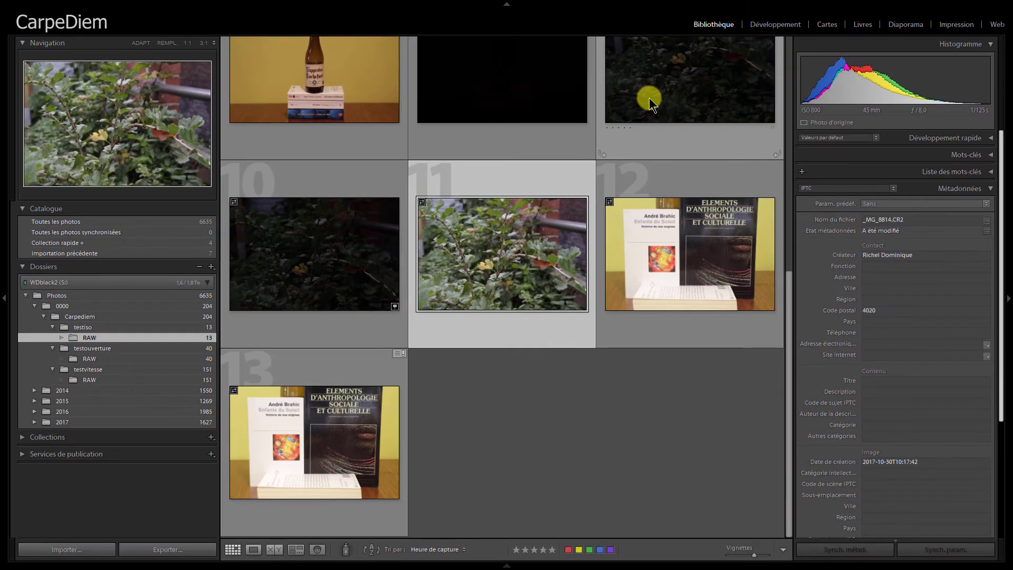
Step: Select photos 11 and 12 together and choose the Test metadata preset for them
left_click(616, 167)
left_click(550, 170)
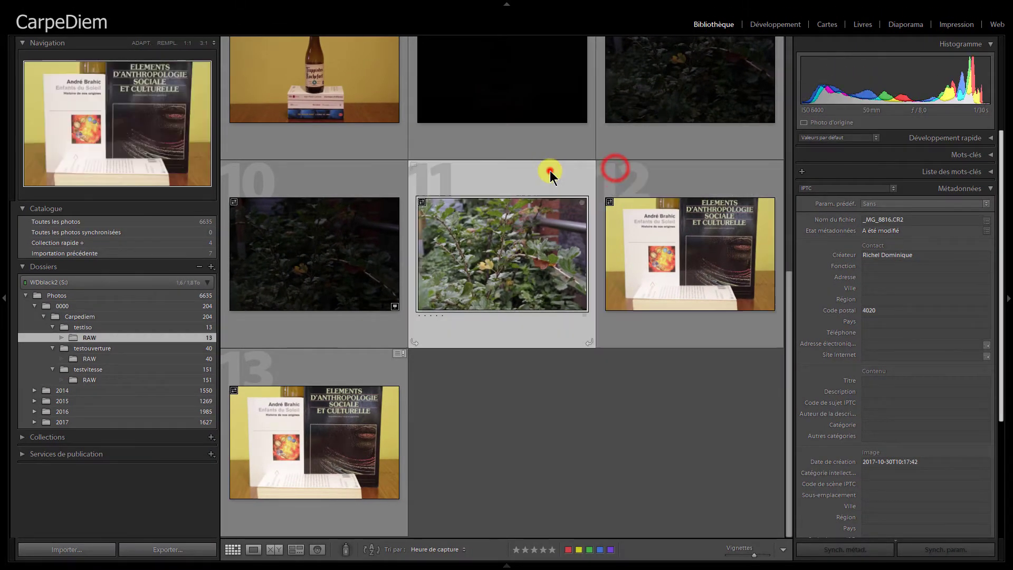
left_click(651, 176, "shift")
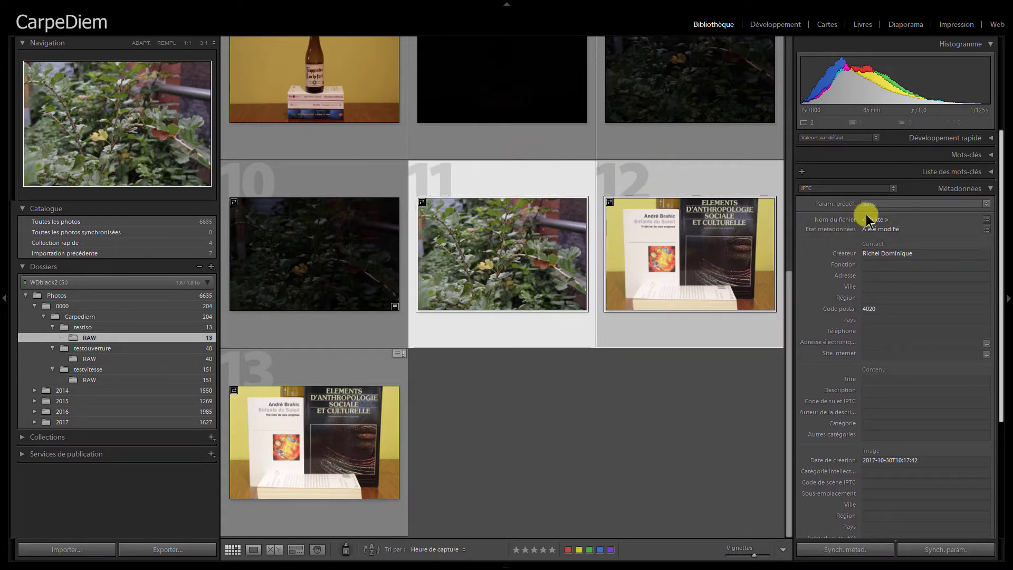
left_click(900, 206)
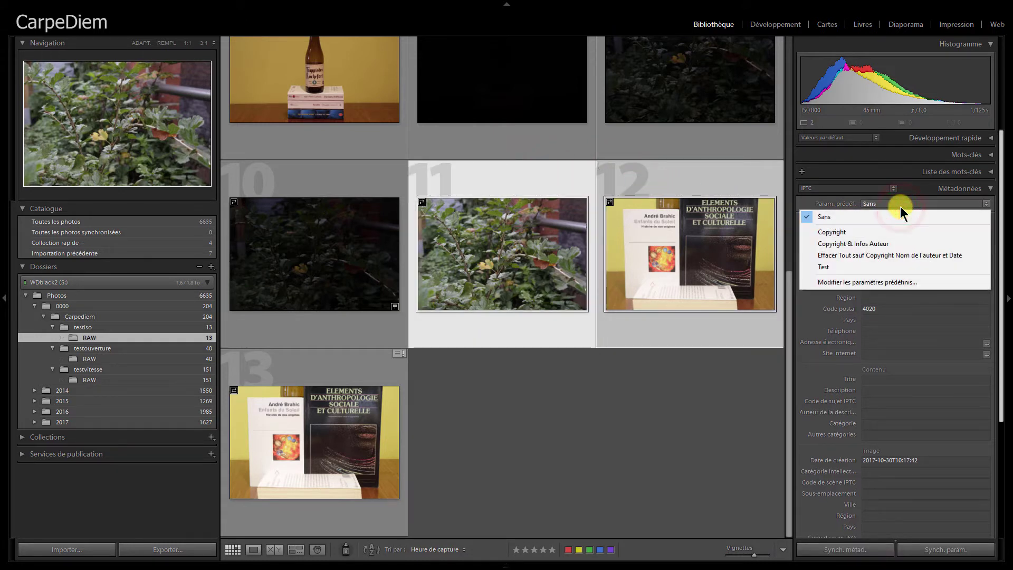
left_click(855, 265)
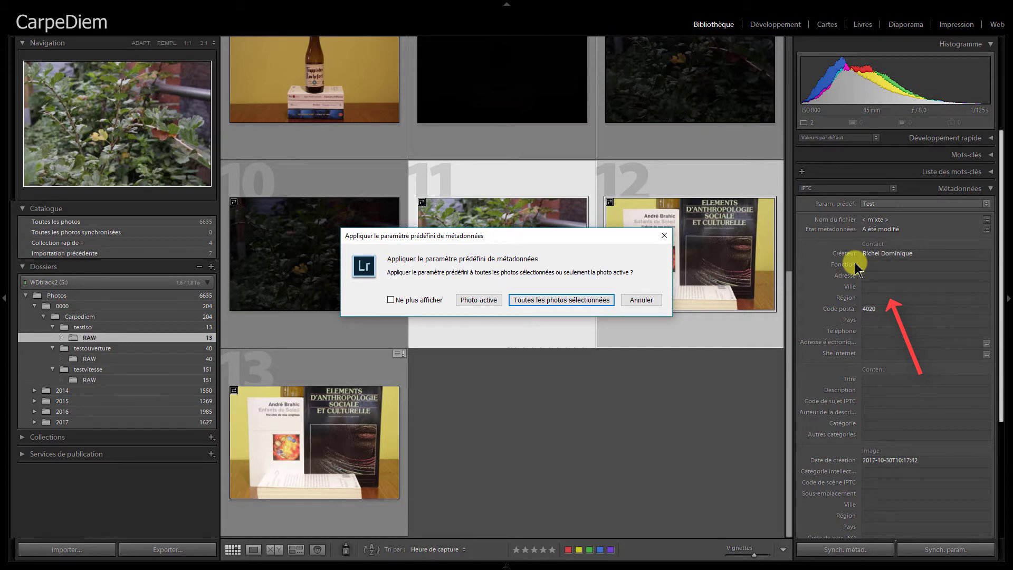
Step: Apply the Test preset to both selected photos, then apply the Copyright preset to both
left_click(574, 298)
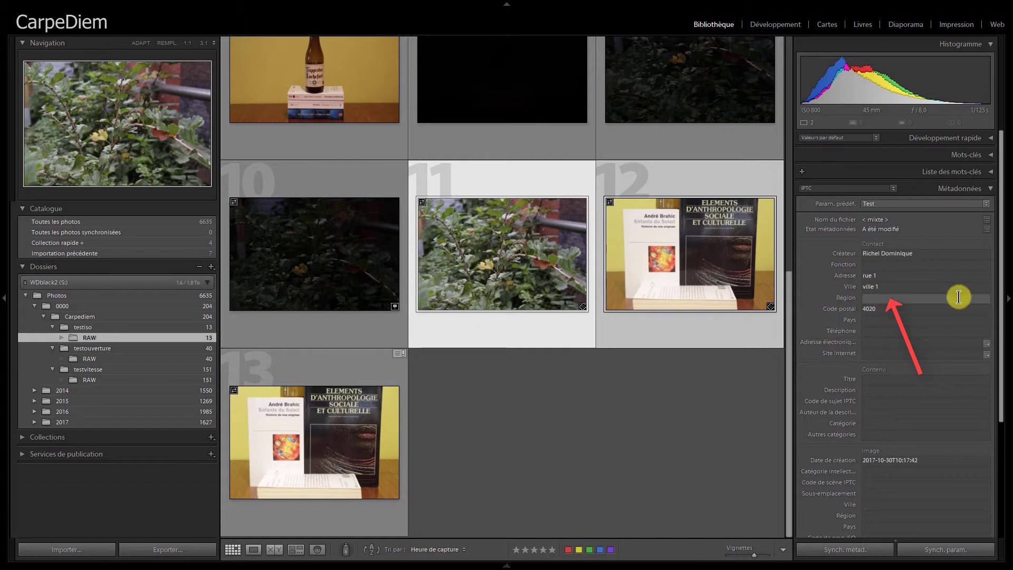
left_click(991, 44)
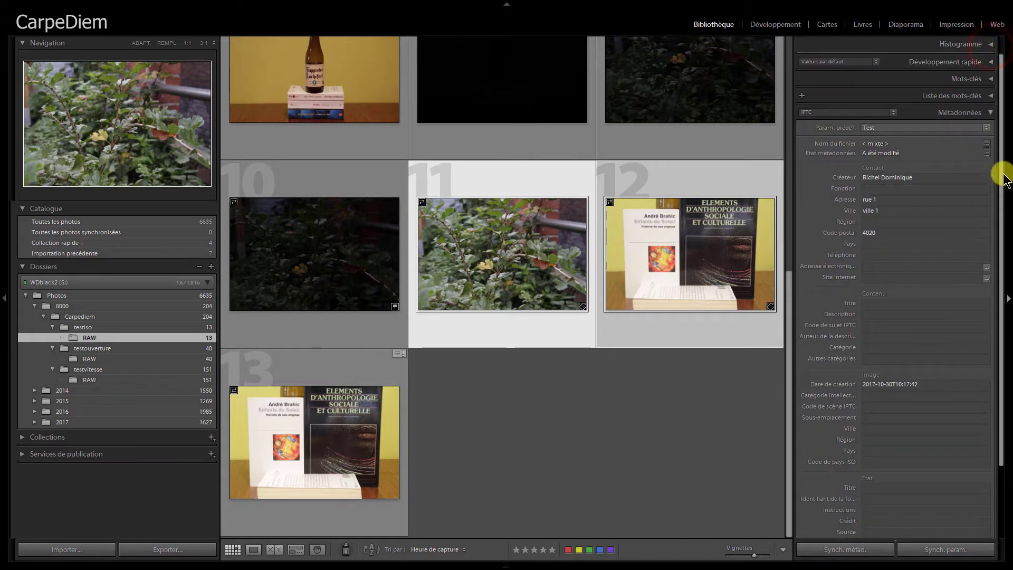
left_click_drag(1004, 179, 1008, 221)
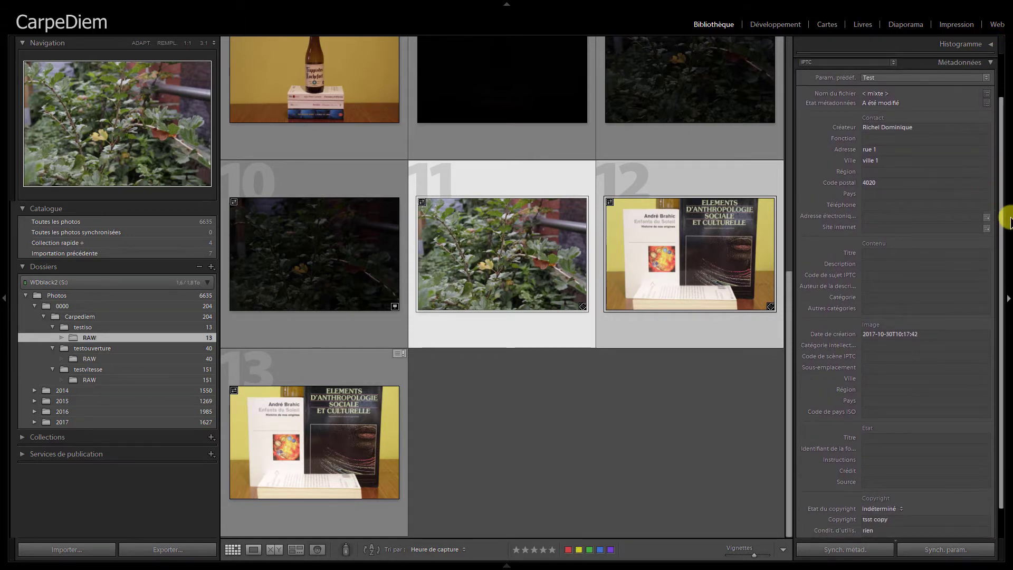
left_click(986, 77)
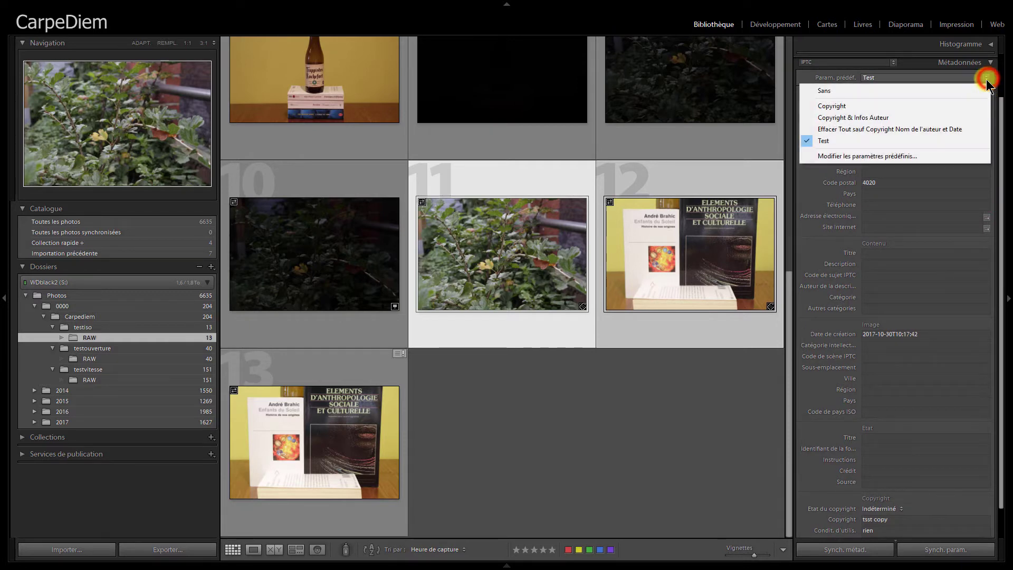
left_click(916, 104)
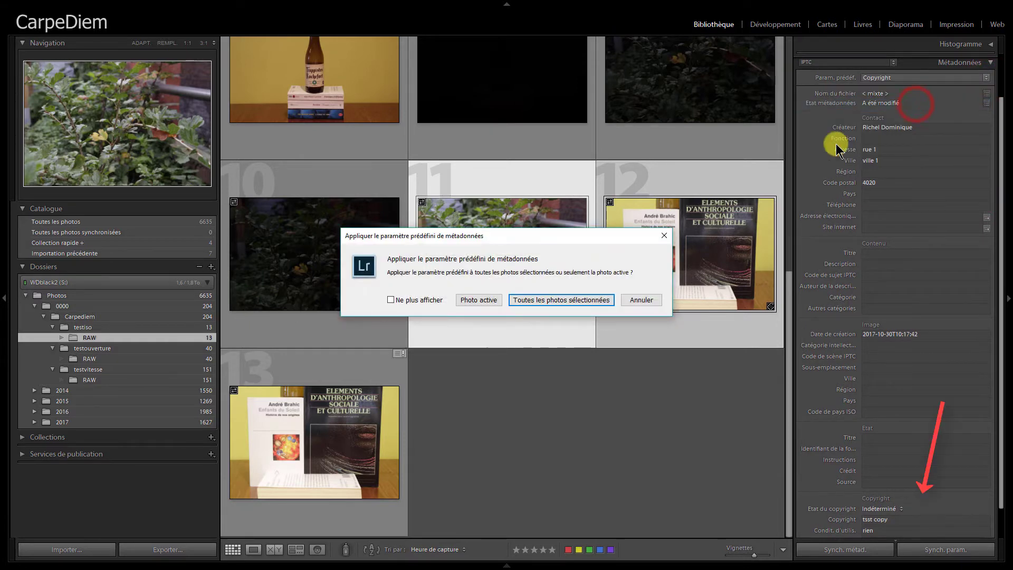
left_click(571, 300)
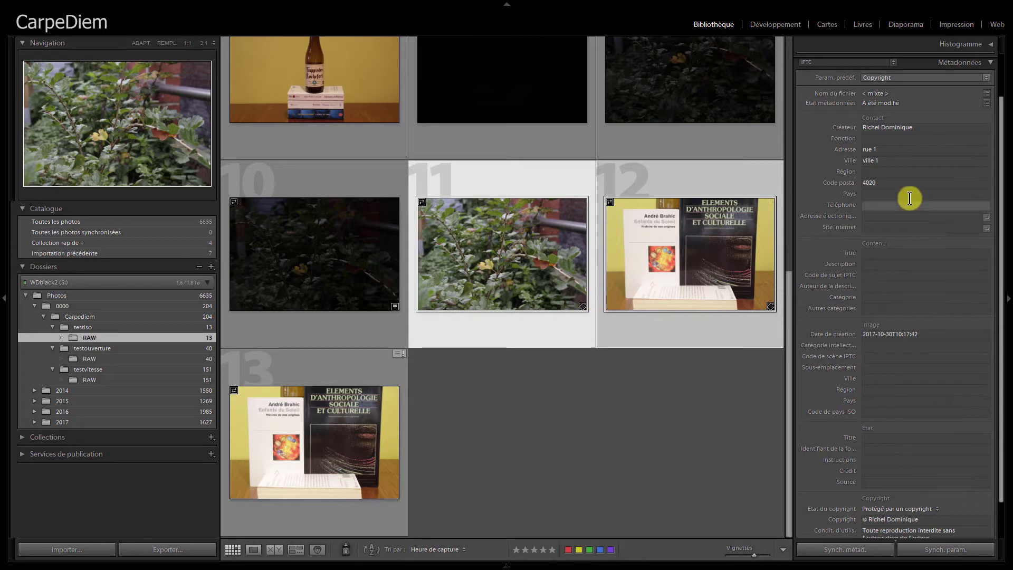
Step: Empty the city field and apply that change to both selected photos
left_click(890, 161)
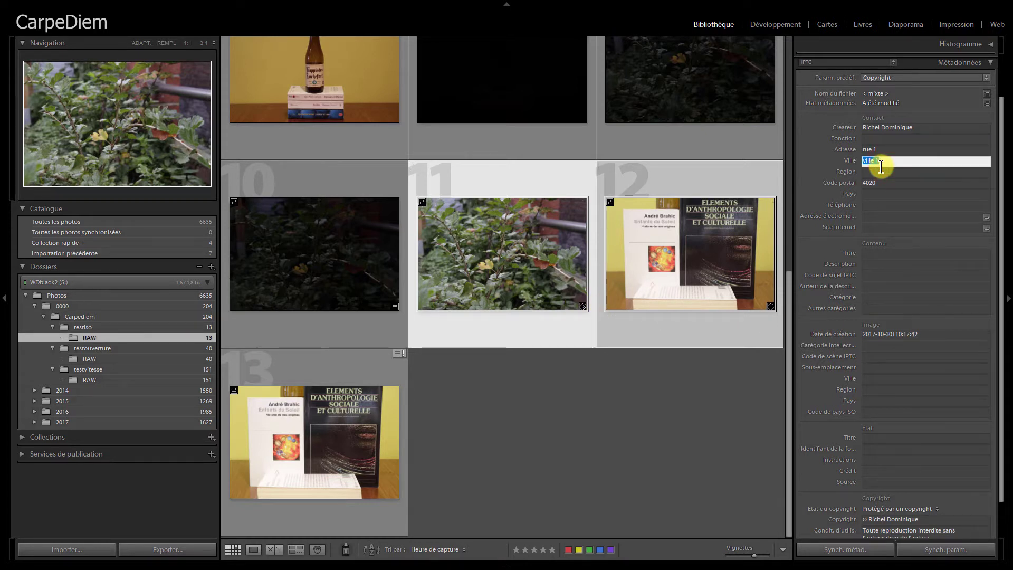
key("BackSpace")
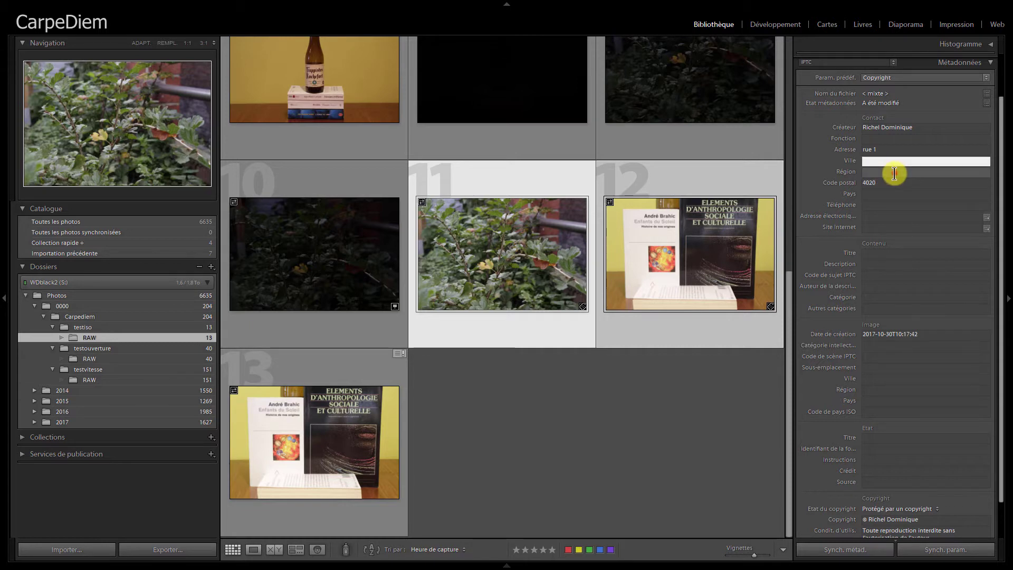
left_click(894, 174)
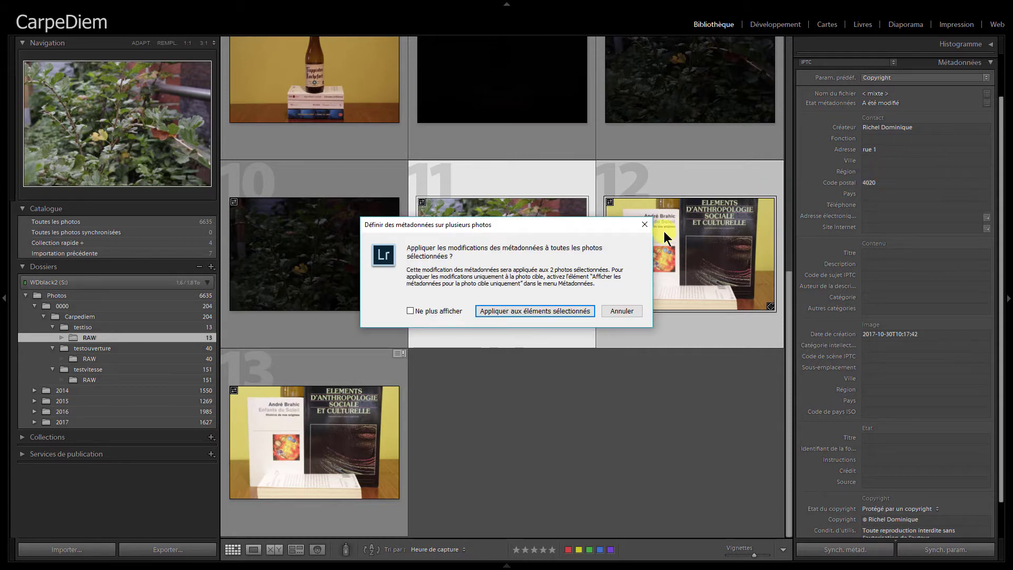
left_click(552, 306)
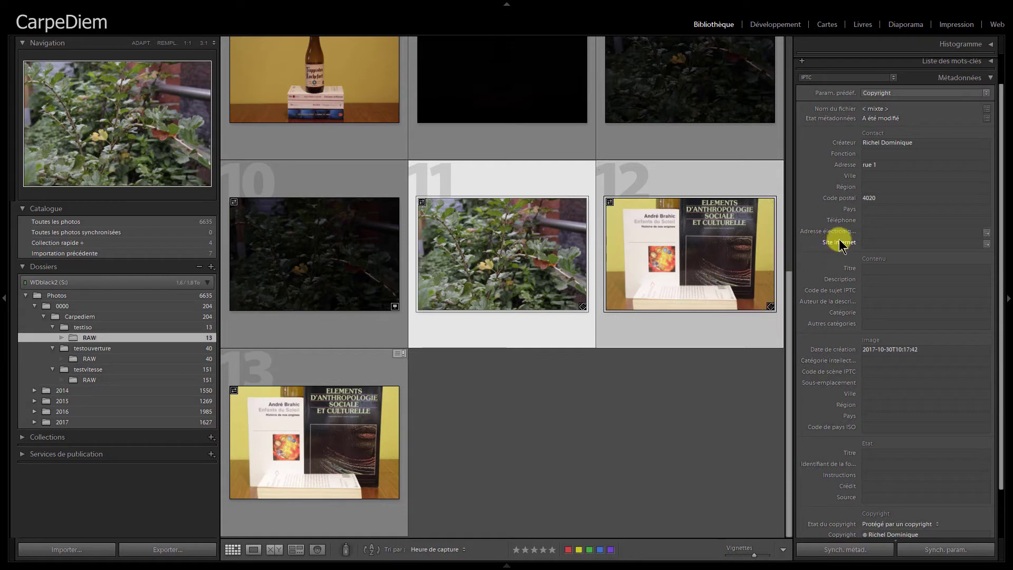
Step: Apply 'Effacer Tout sauf Copyright' to all selected photos, then open the Import window
left_click(955, 94)
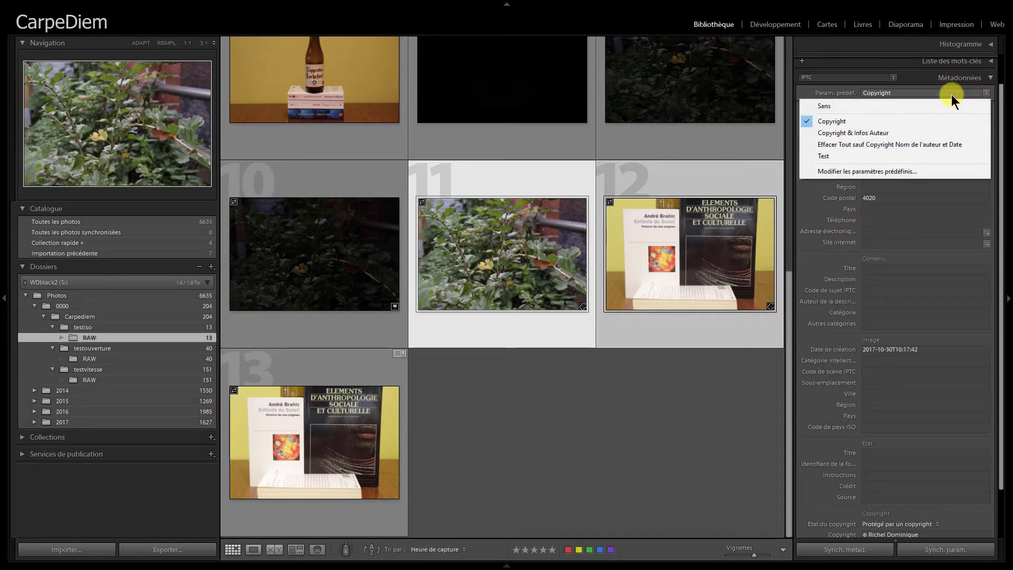
left_click(911, 145)
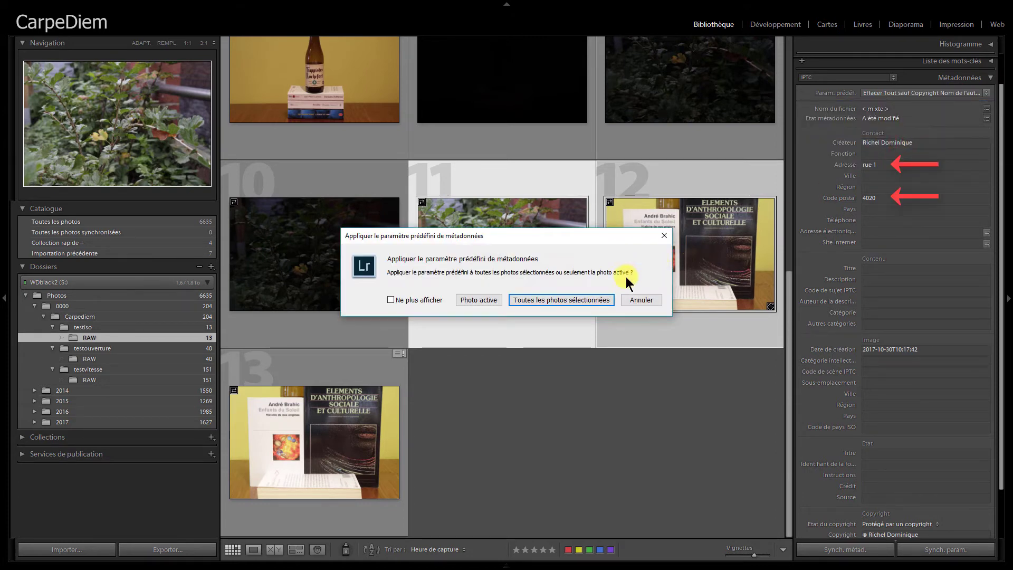
left_click(552, 300)
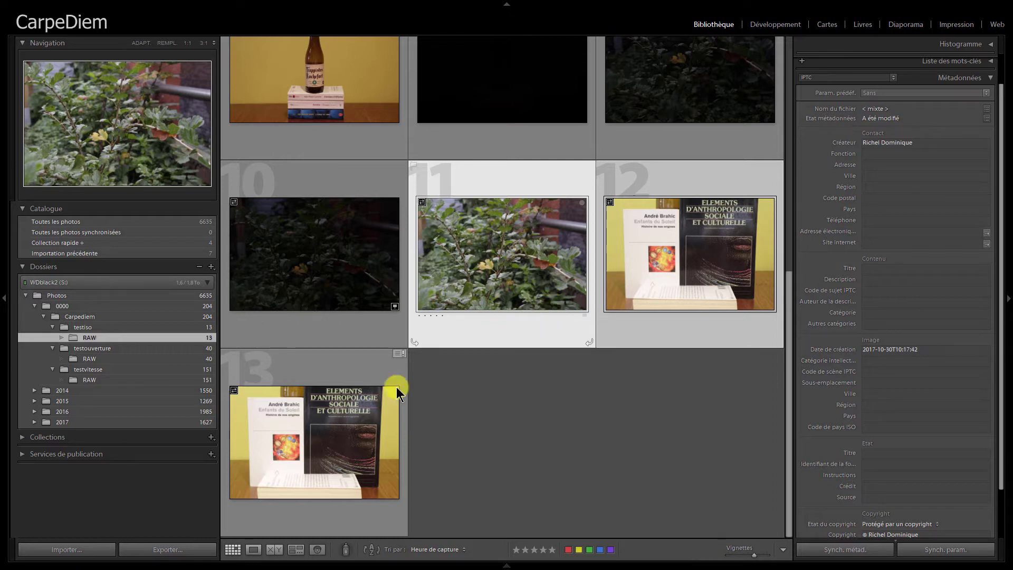
left_click(77, 551)
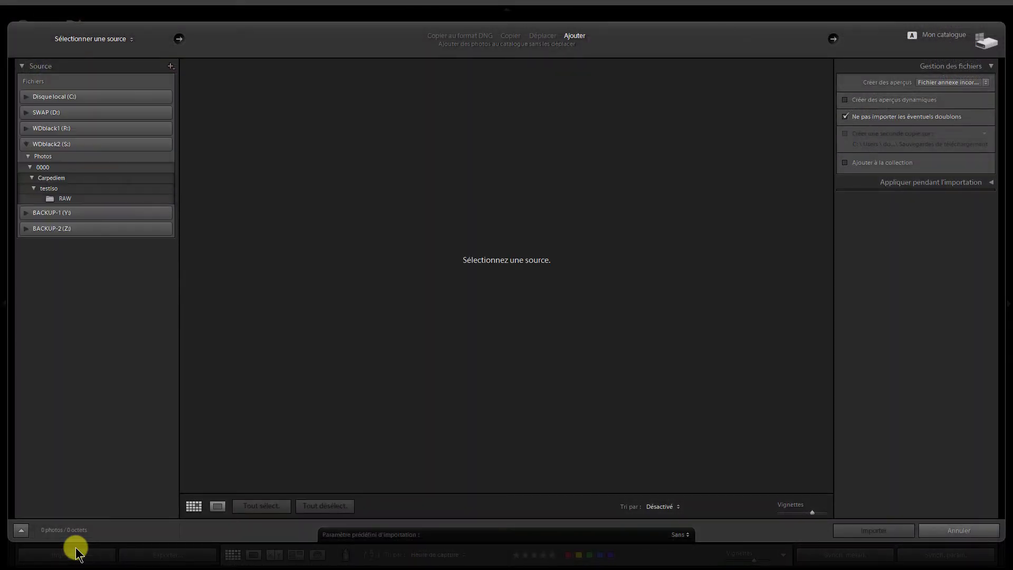
Step: With the RAW folder as source, review the import metadata presets, then cancel the import
left_click(72, 201)
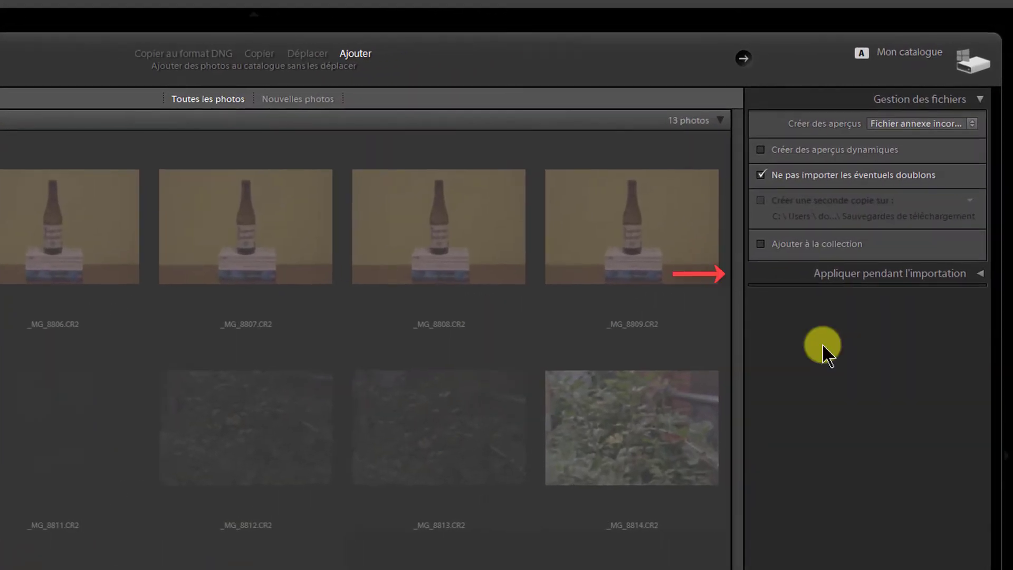
left_click(959, 182)
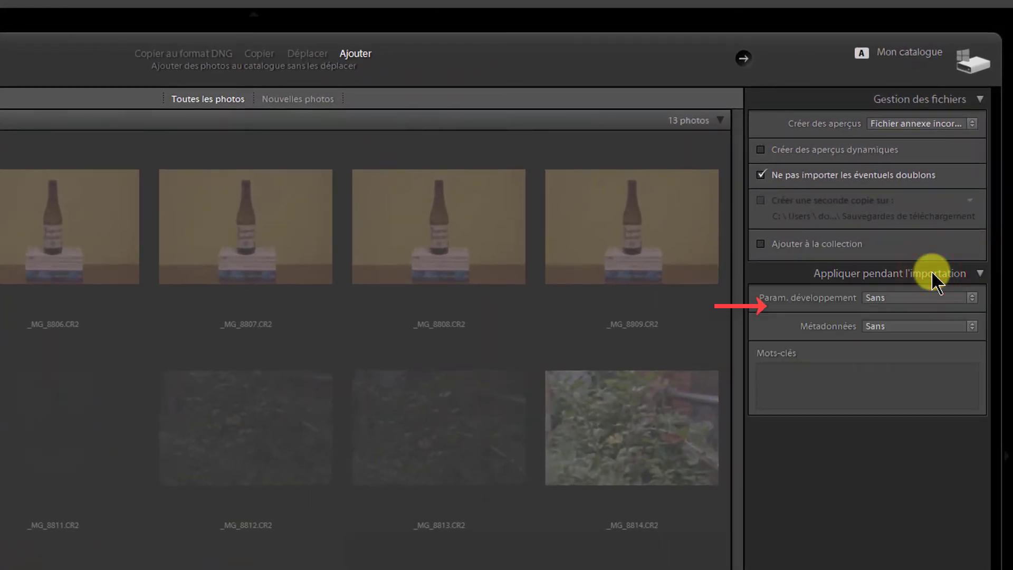
left_click(913, 324)
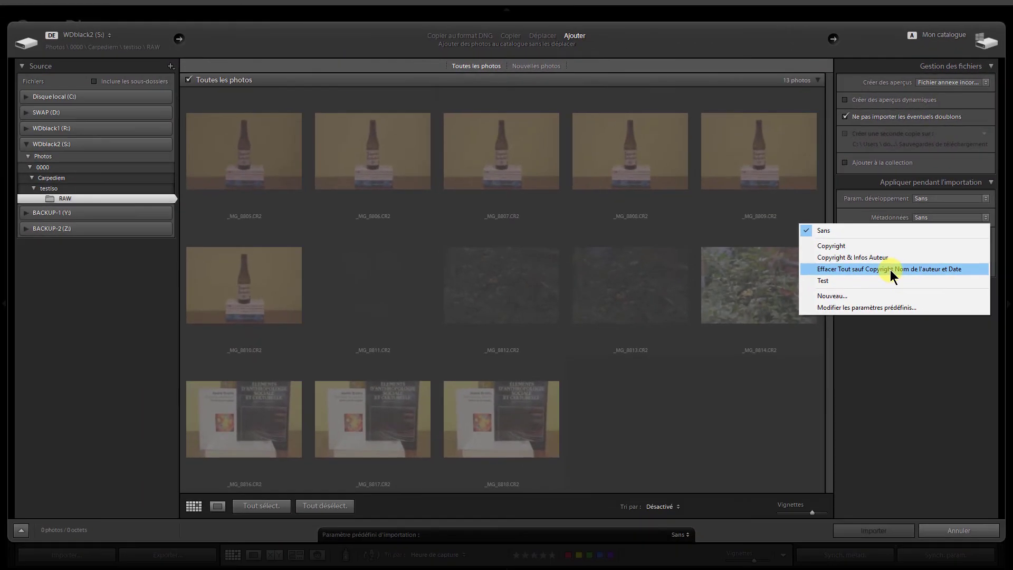
left_click(949, 531)
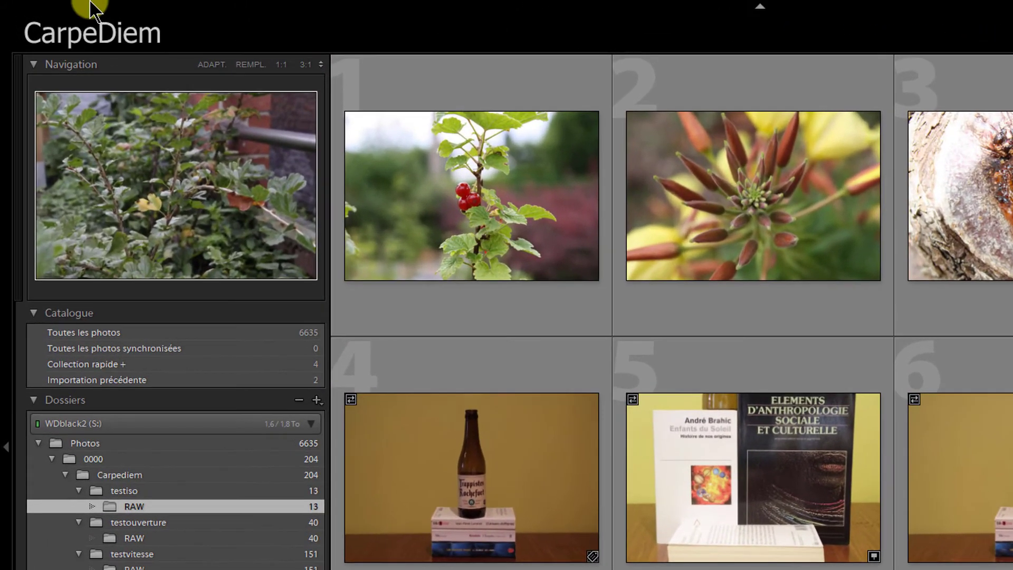
left_click(62, 6)
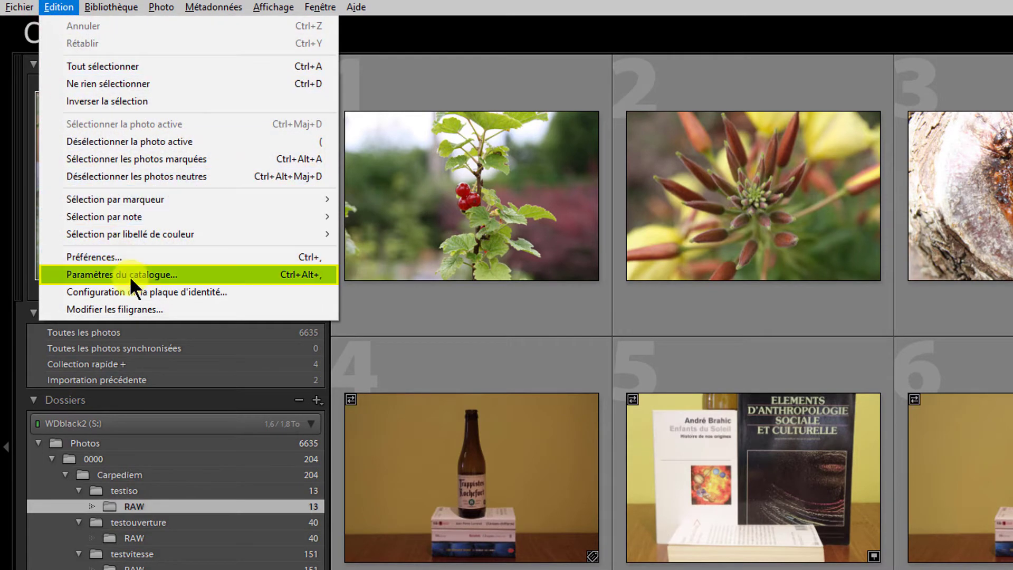
left_click(129, 276)
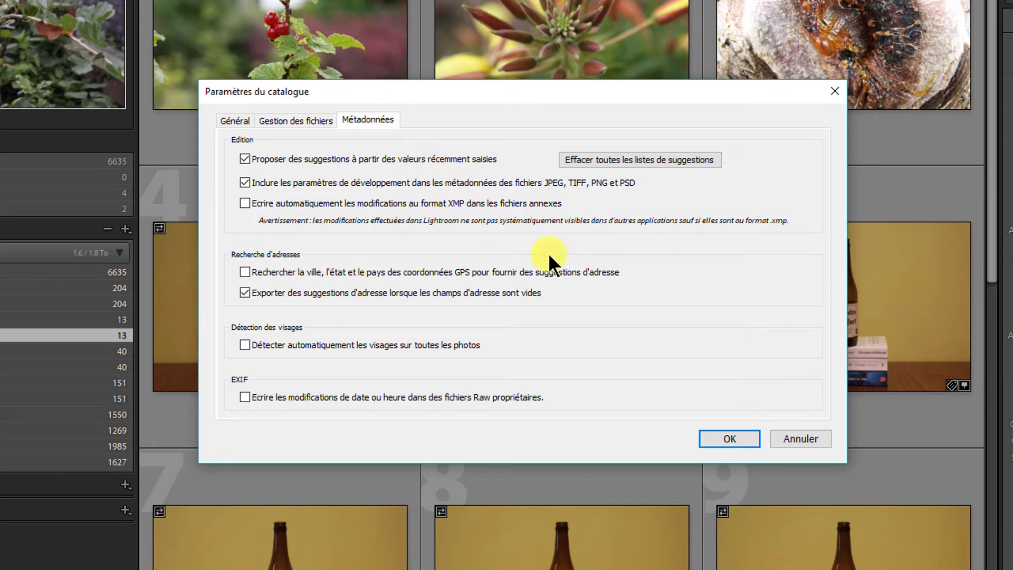
left_click(792, 438)
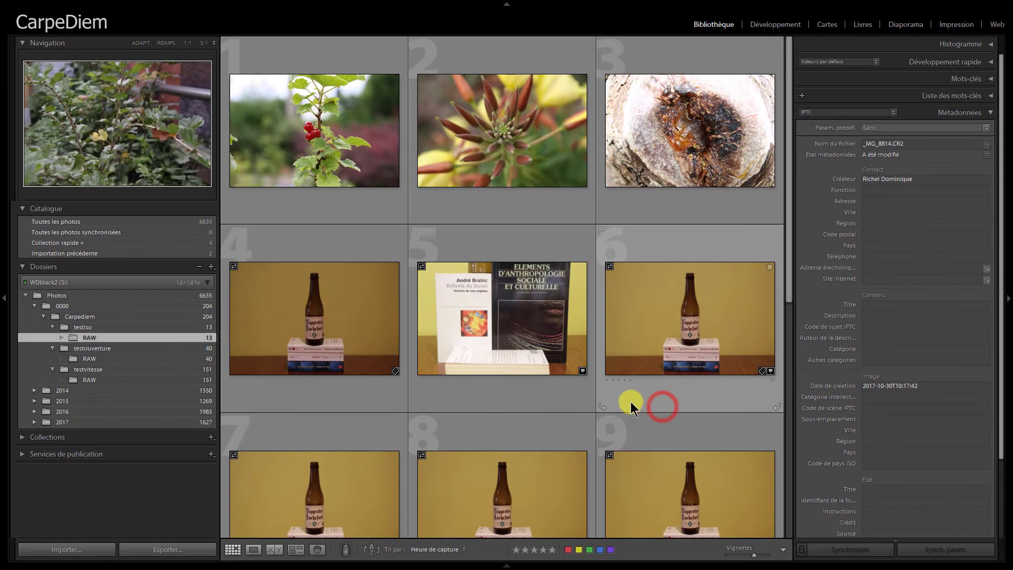
Step: For the books photo, confirm export metadata stays 'Toutes les métadonnées', then cancel the export
left_click(428, 248)
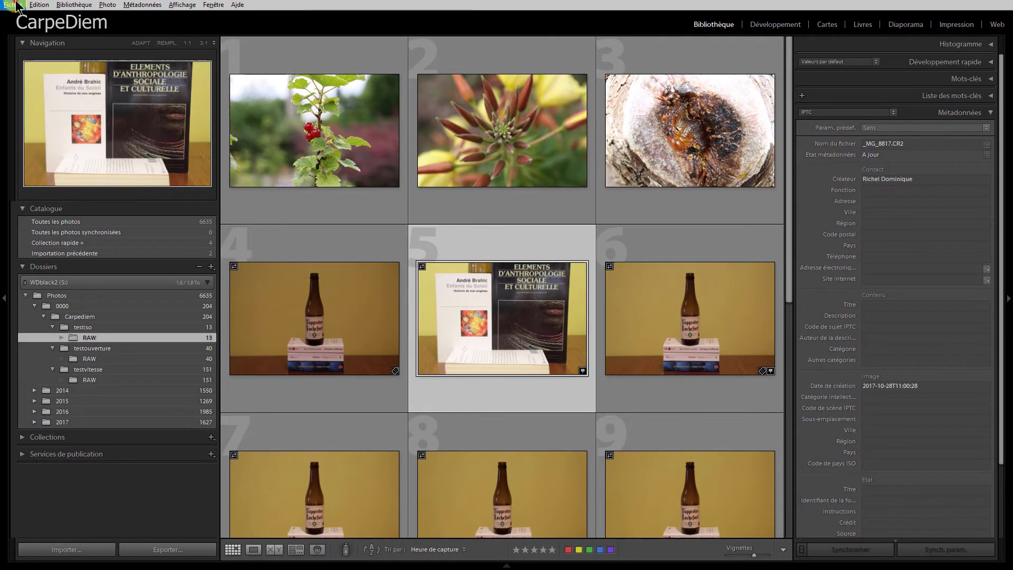
left_click(13, 5)
left_click(58, 133)
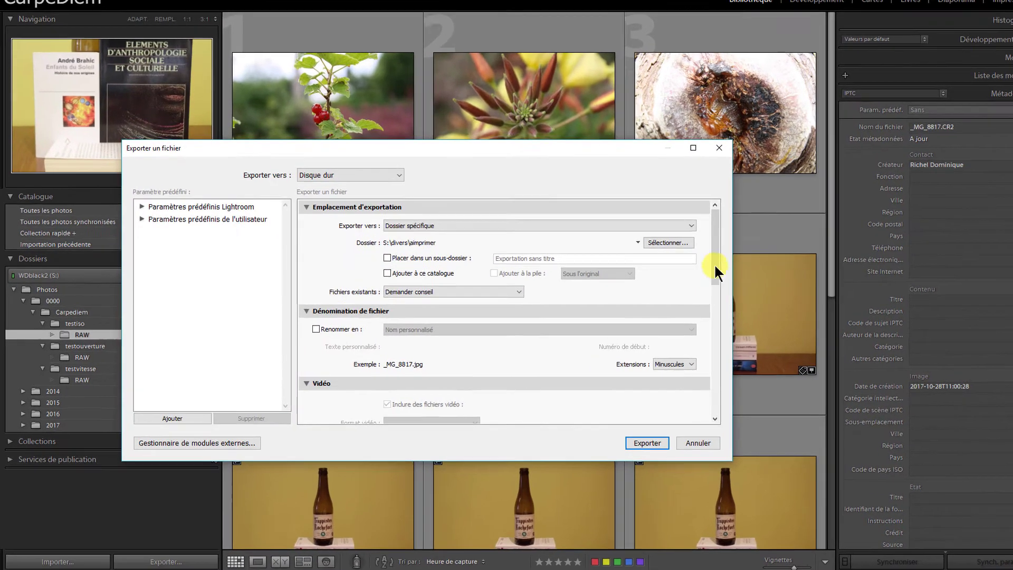
mouse_move(716, 267)
left_mouse_down()
mouse_move(941, 362)
mouse_move(943, 375)
left_mouse_up()
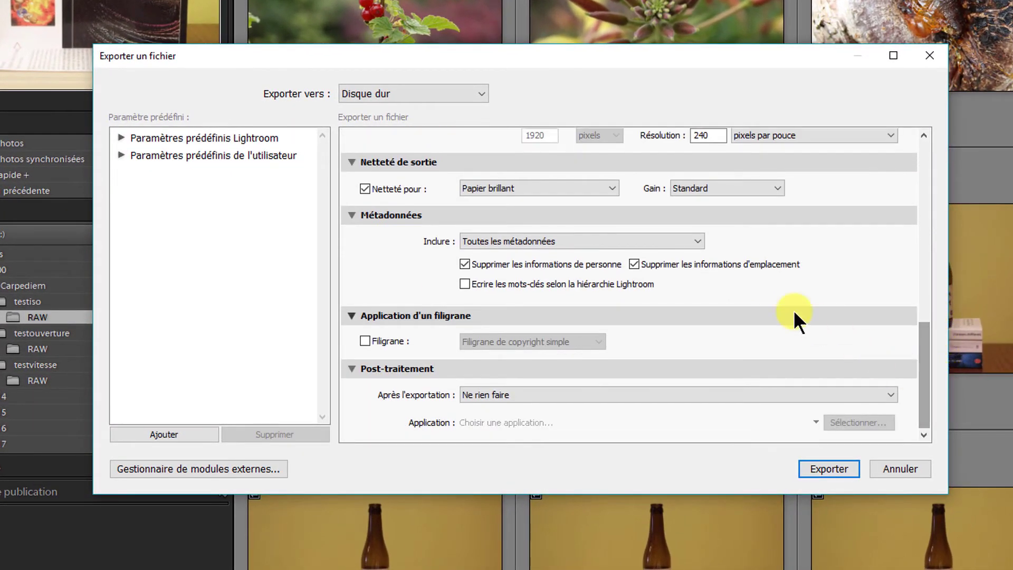
left_click(697, 242)
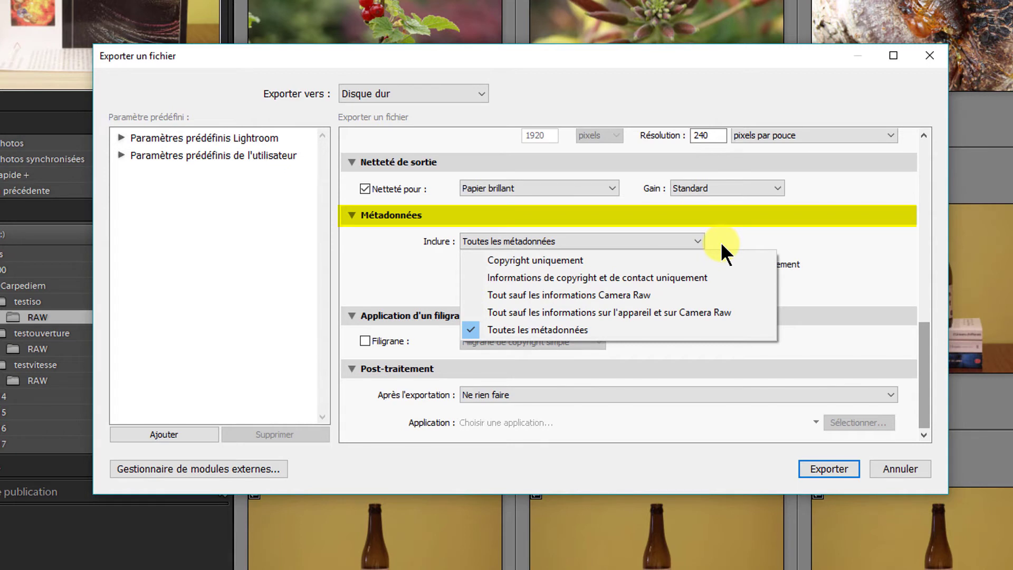
left_click(721, 241)
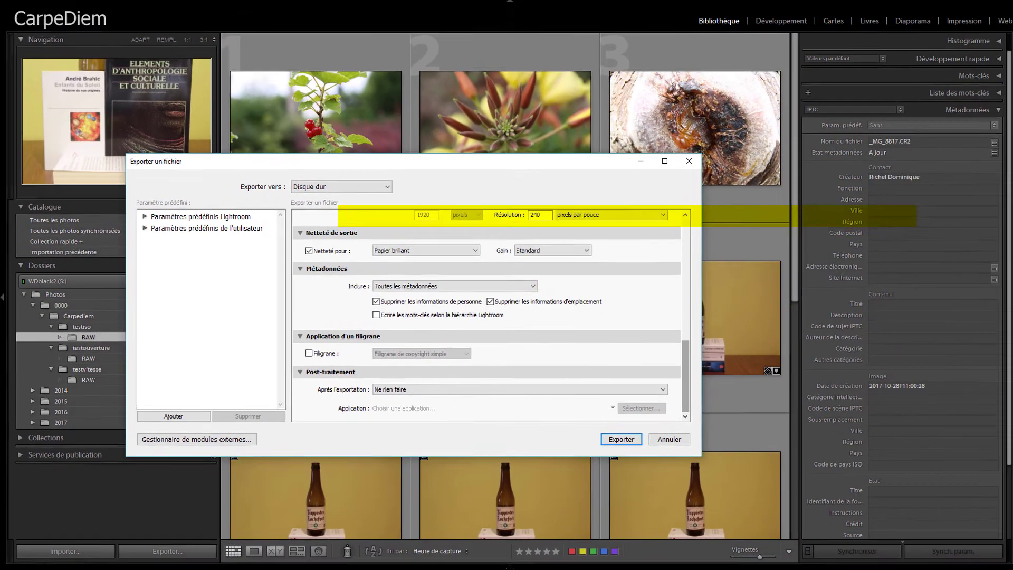
left_click(667, 443)
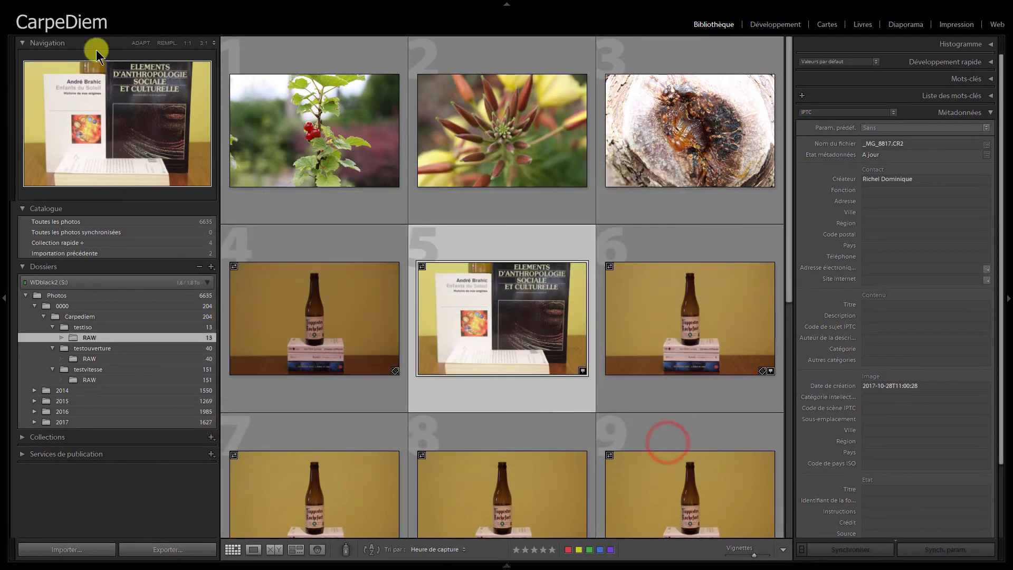
Step: Untick 'Inclure les paramètres de développement' in the catalogue's Métadonnées settings and confirm
left_click(42, 4)
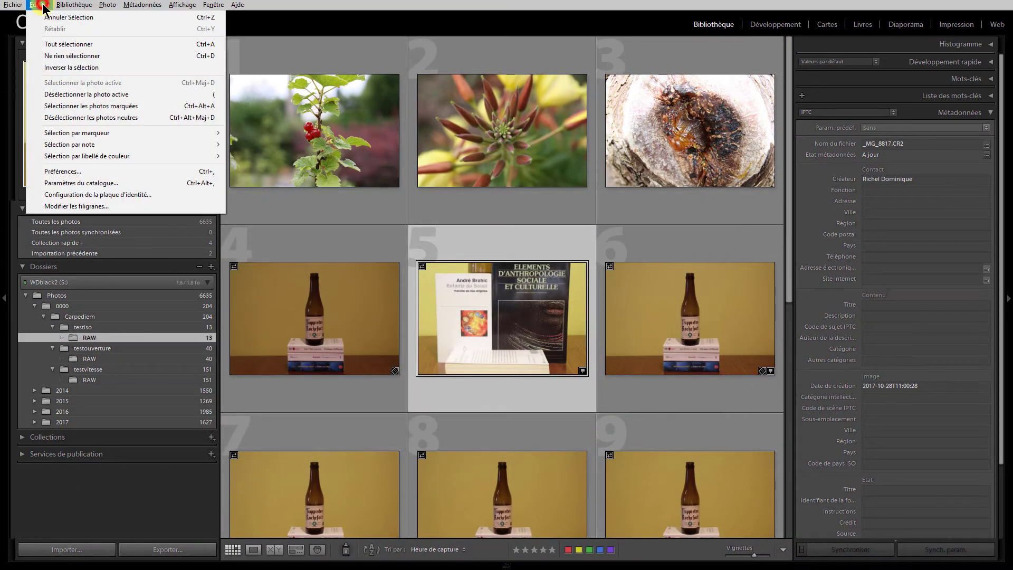
left_click(117, 182)
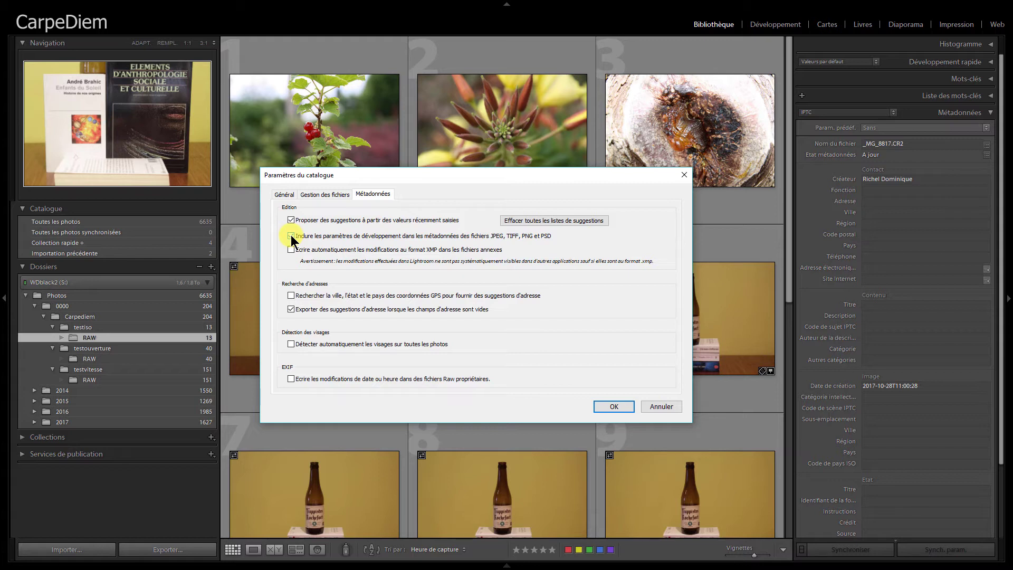
left_click(292, 236)
left_click(617, 407)
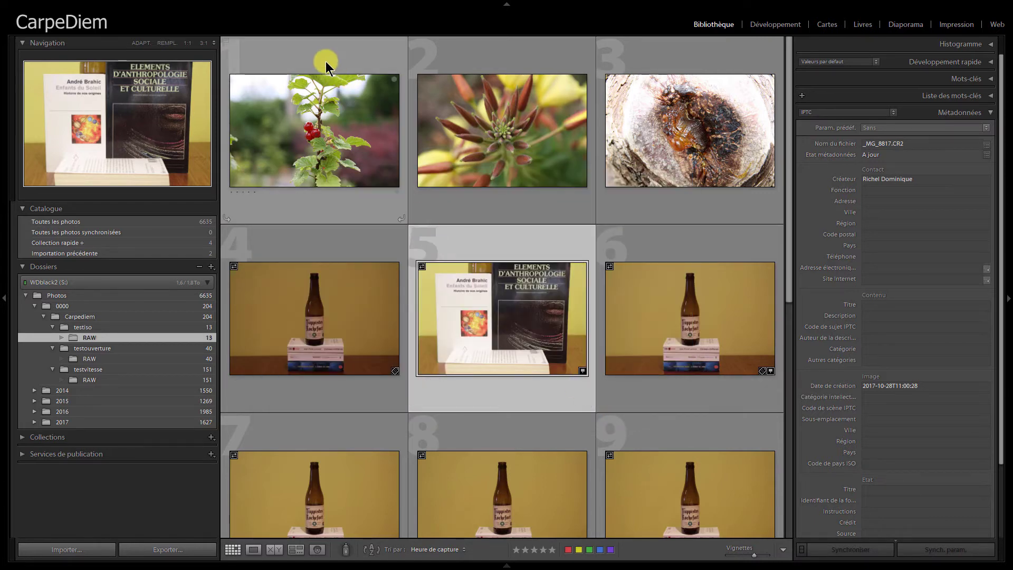
Step: Select the red berries photo IMG_0481.JPG and set its city to 'paris'
left_click(321, 57)
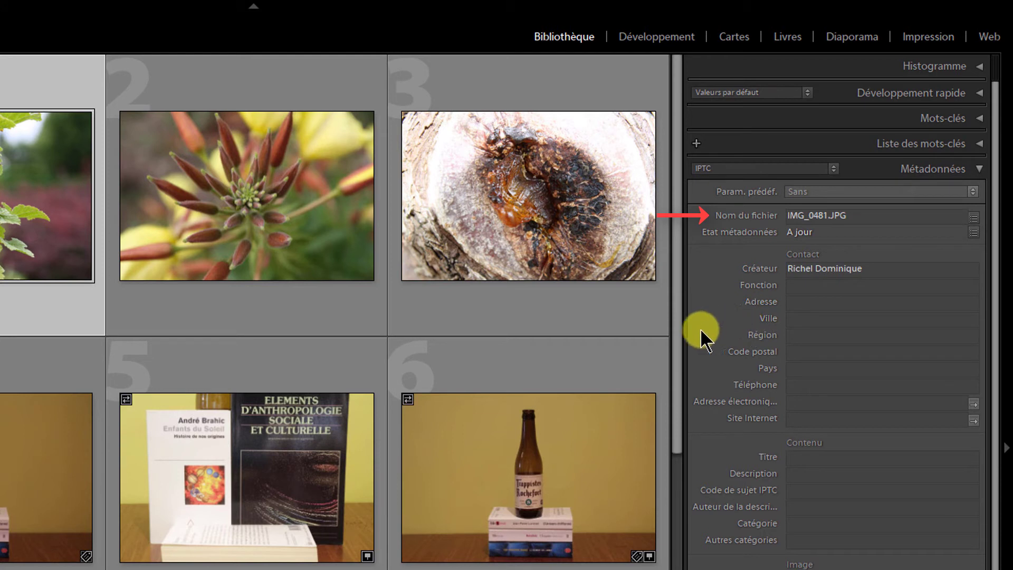
left_click(803, 321)
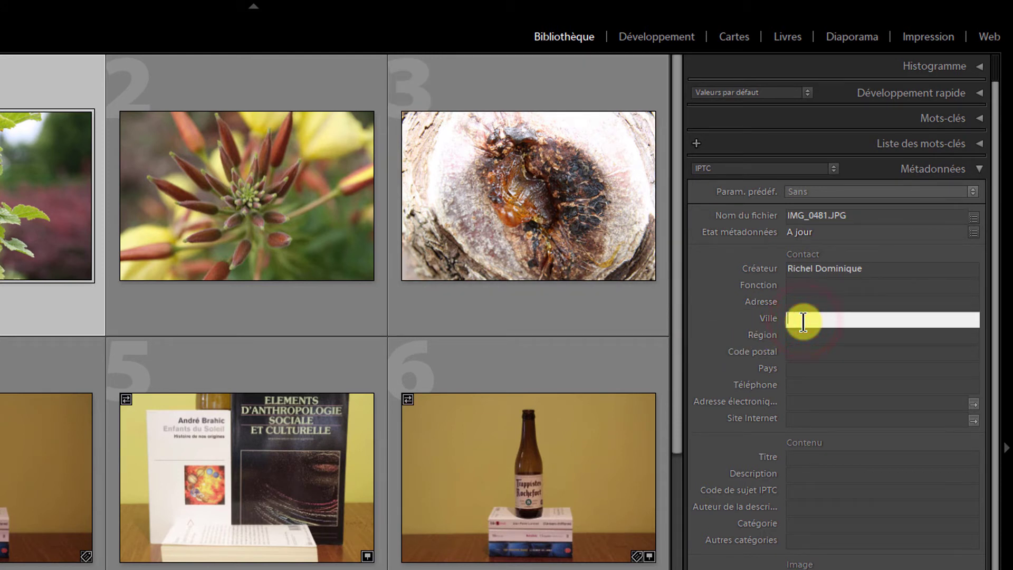
type("paris")
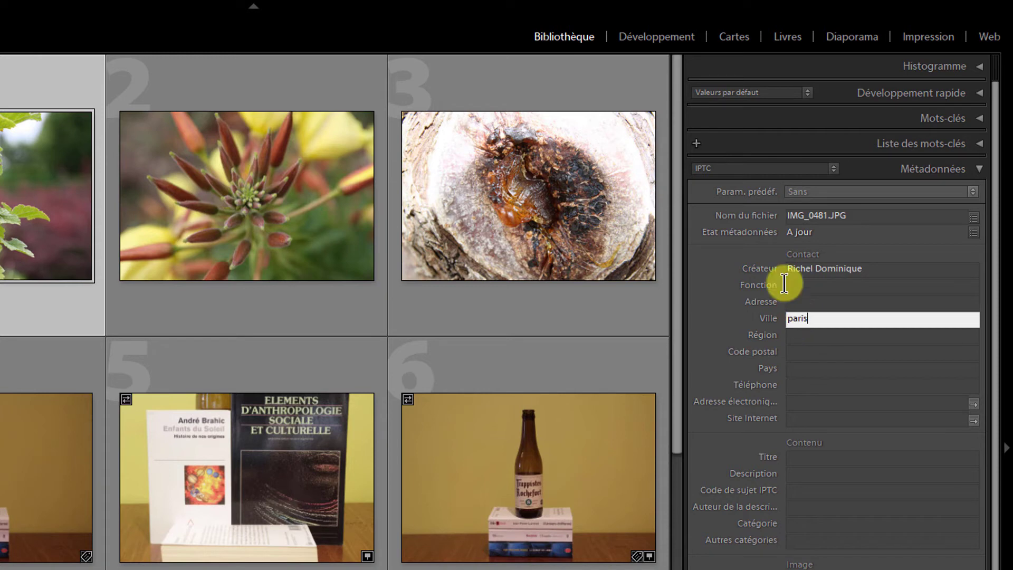
Step: Darken IMG_0481.JPG's exposure to about −3.79 in Develop, then return to the Library grid
left_click(653, 35)
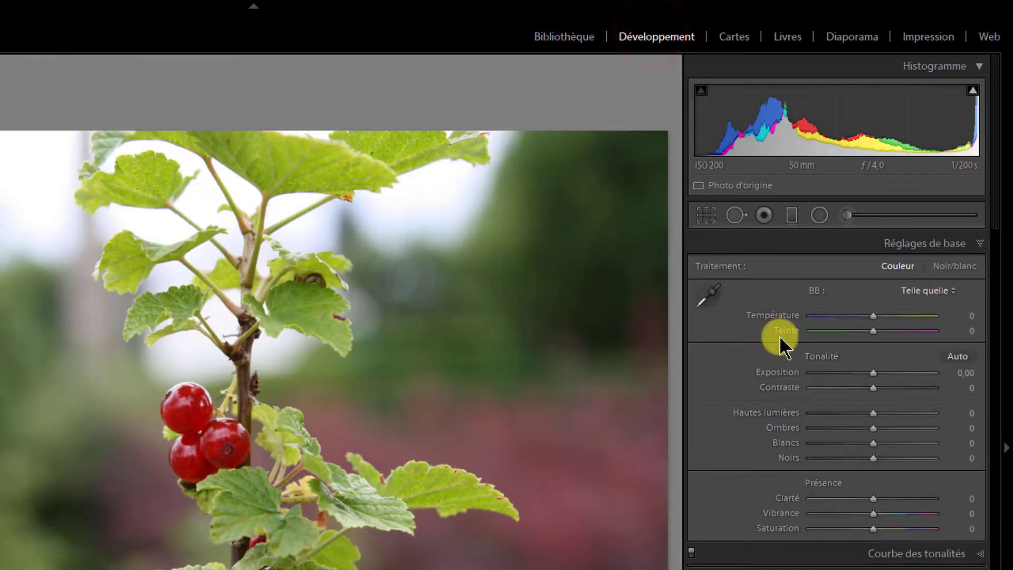
left_click_drag(873, 373, 825, 370)
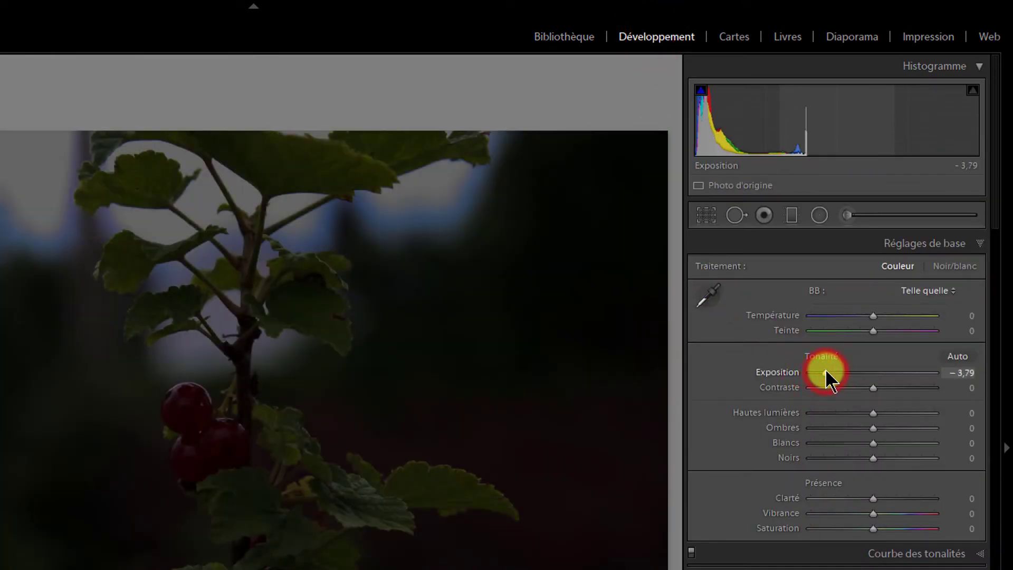
left_click(569, 36)
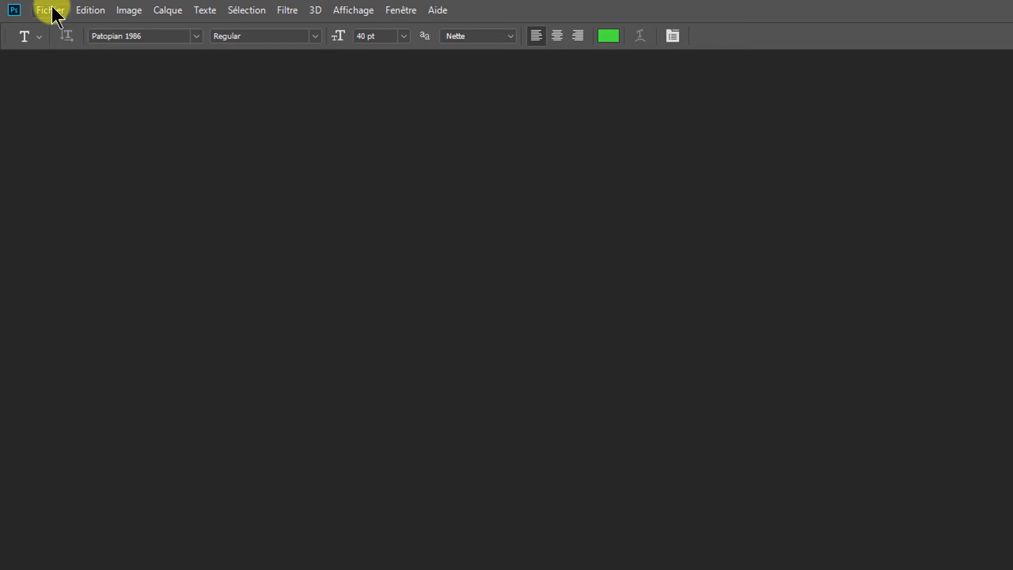
Step: Open IMG_0481.JPG in Photoshop
left_click(53, 10)
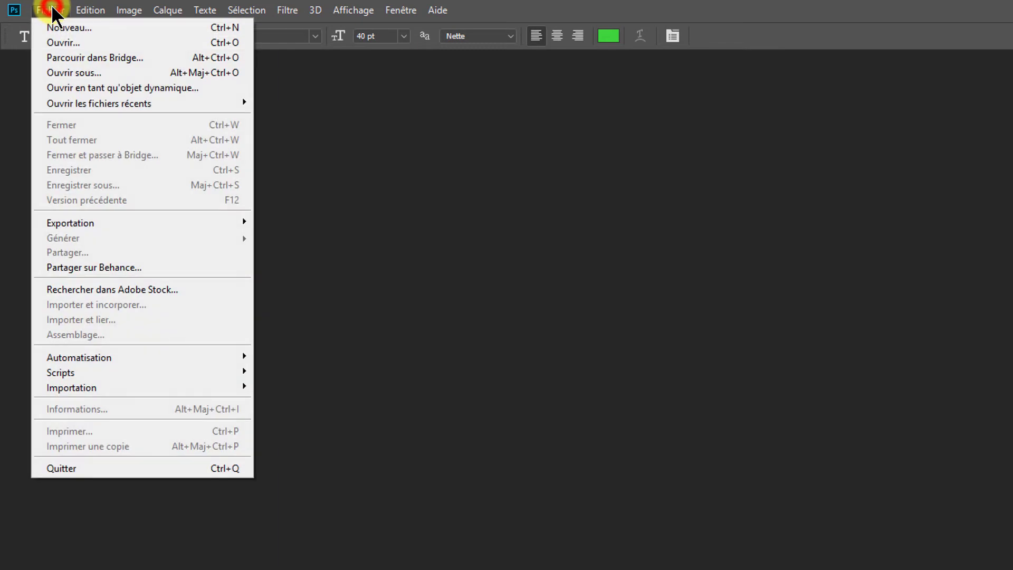
left_click(74, 43)
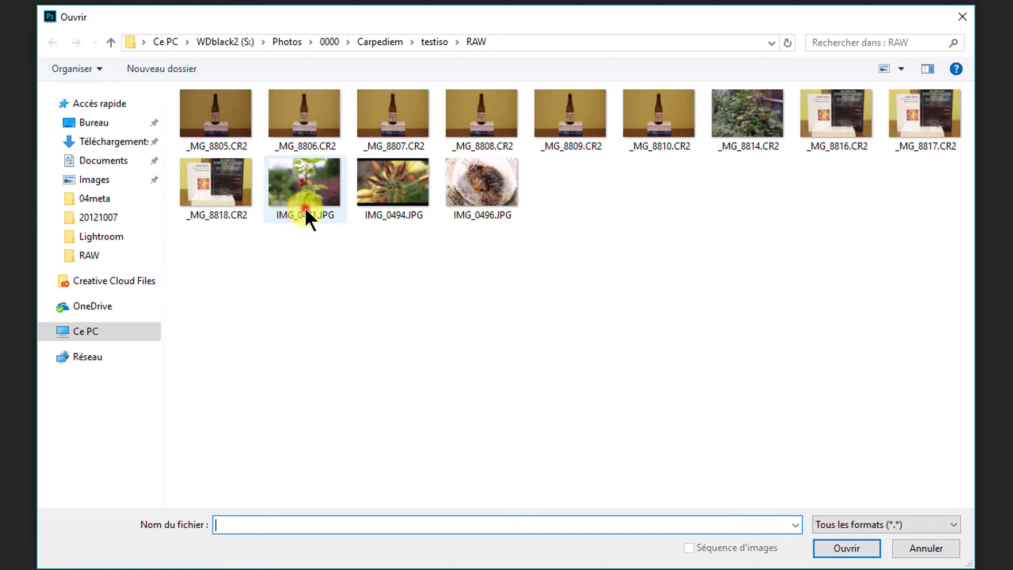
left_click(305, 208)
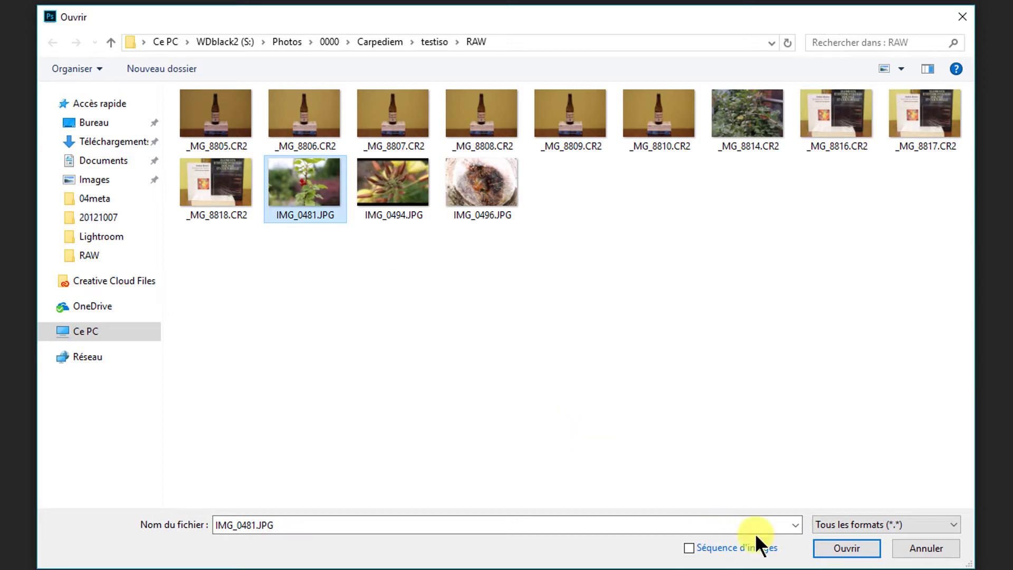
left_click(842, 549)
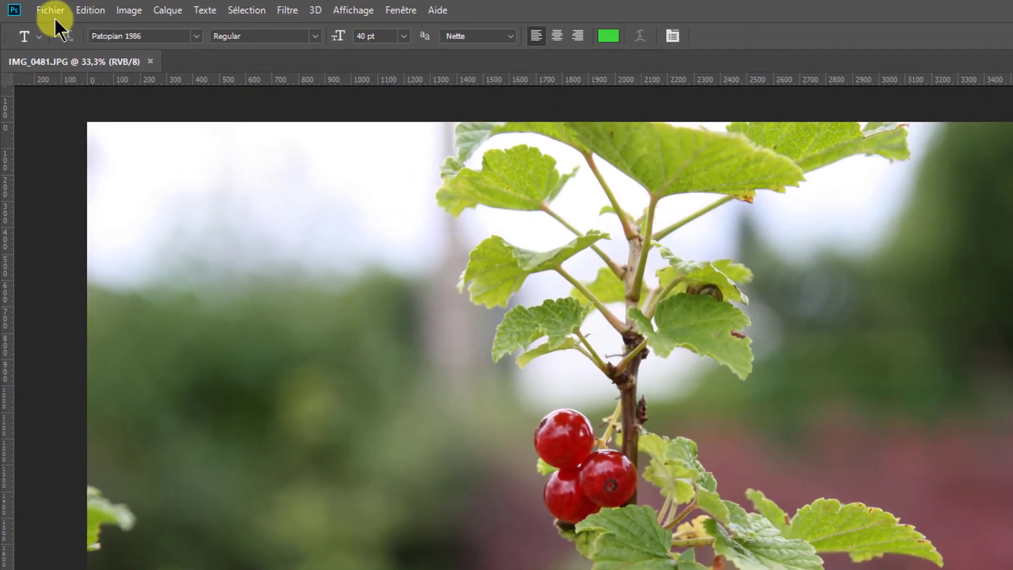
Step: View IMG_0481.JPG's IPTC file information, then close the document
left_click(33, 7)
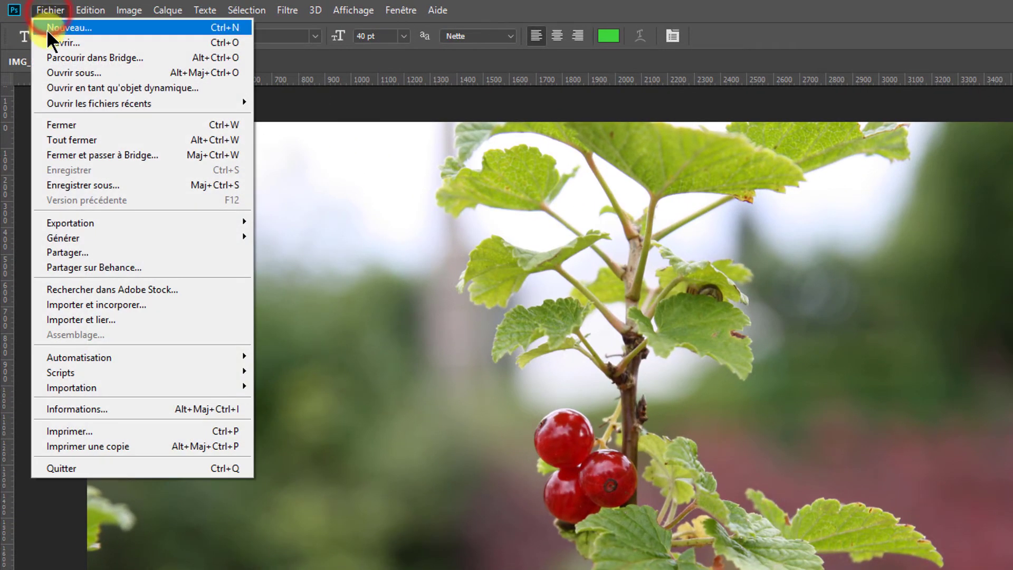
left_click(145, 413)
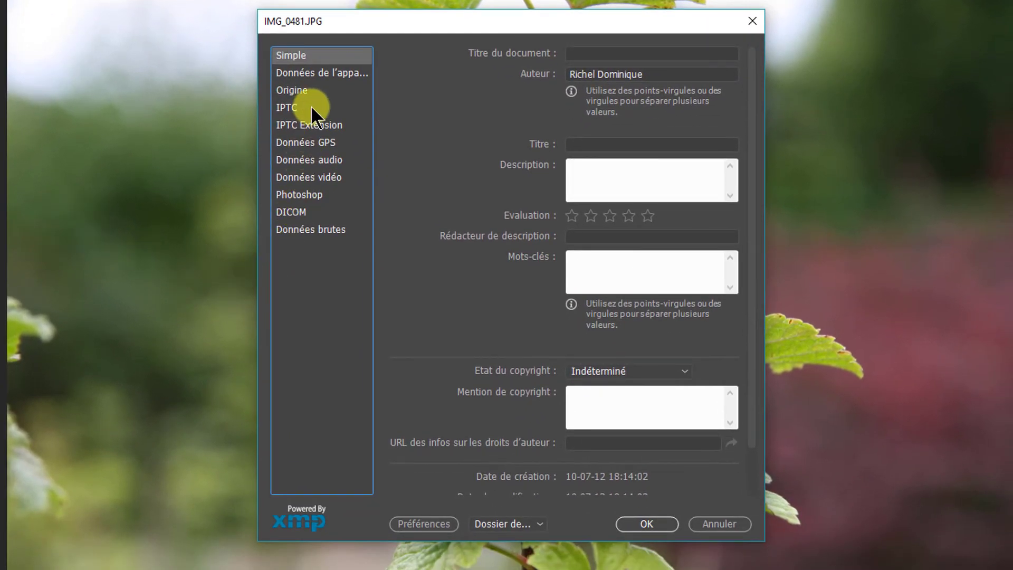
left_click(307, 106)
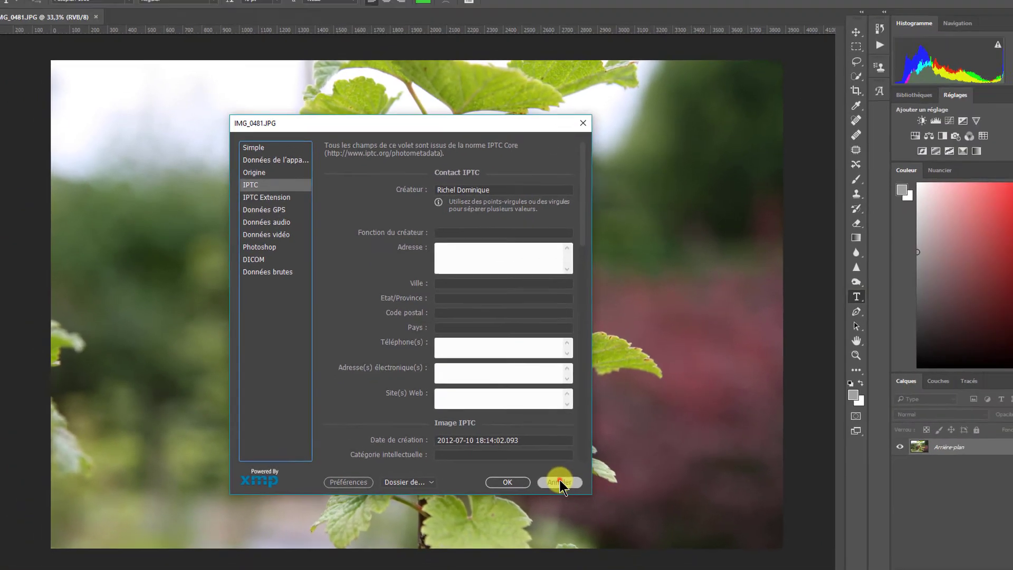
left_click(649, 523)
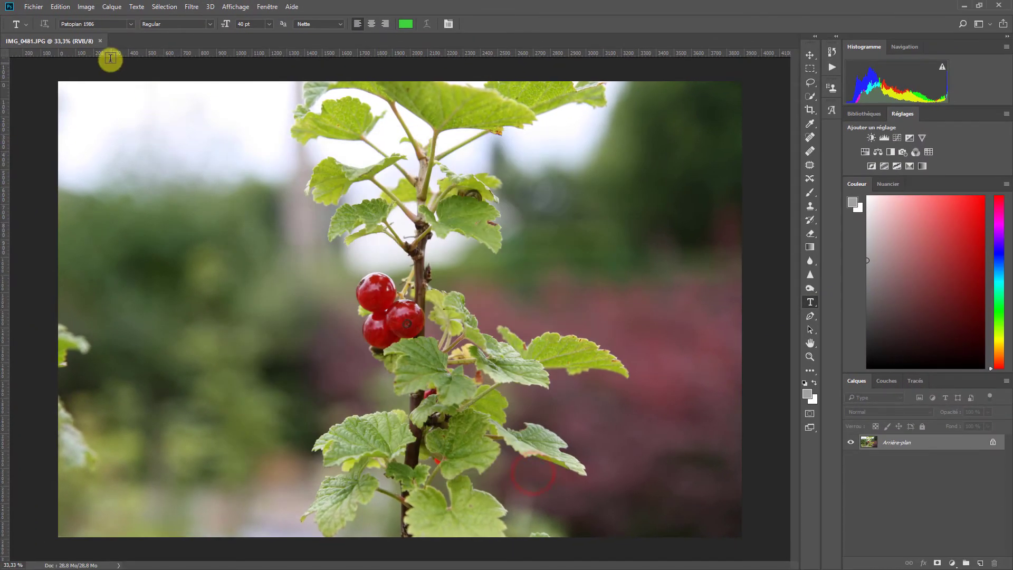
left_click(100, 41)
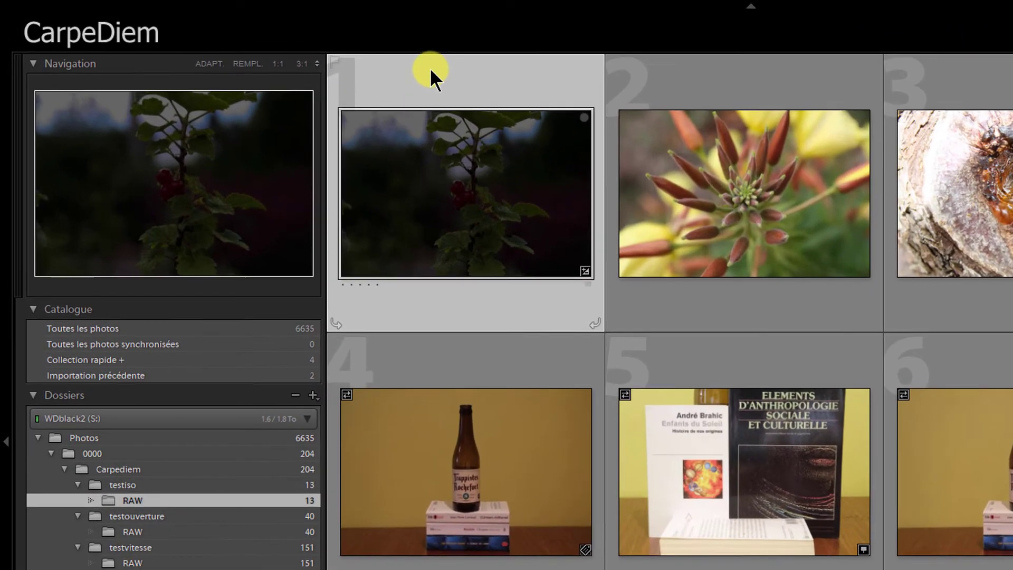
Step: Cancel editing the currant photo in Photoshop CC 2018 and switch Lightroom to full screen with Shift+F
right_click(289, 46)
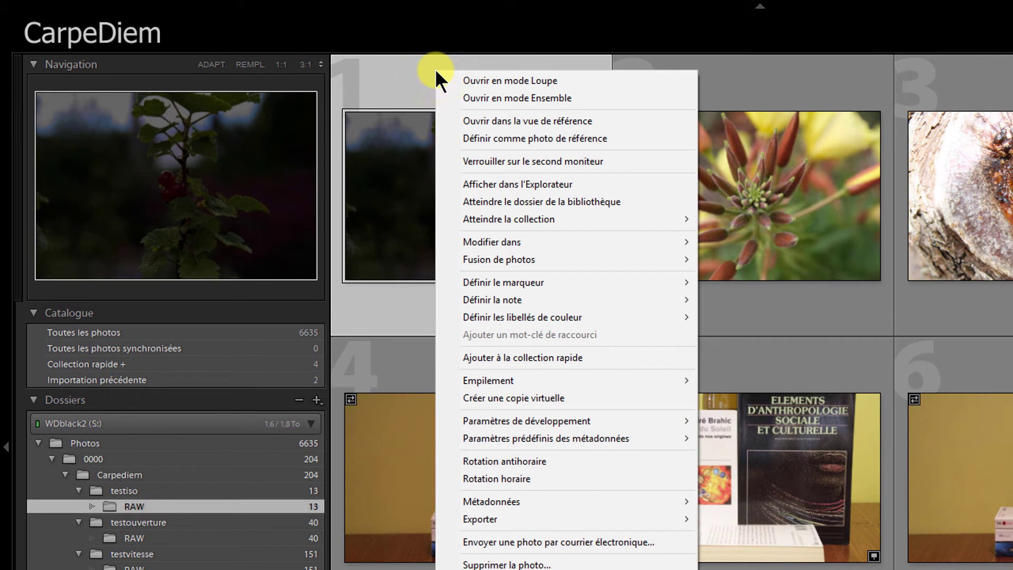
mouse_move(564, 239)
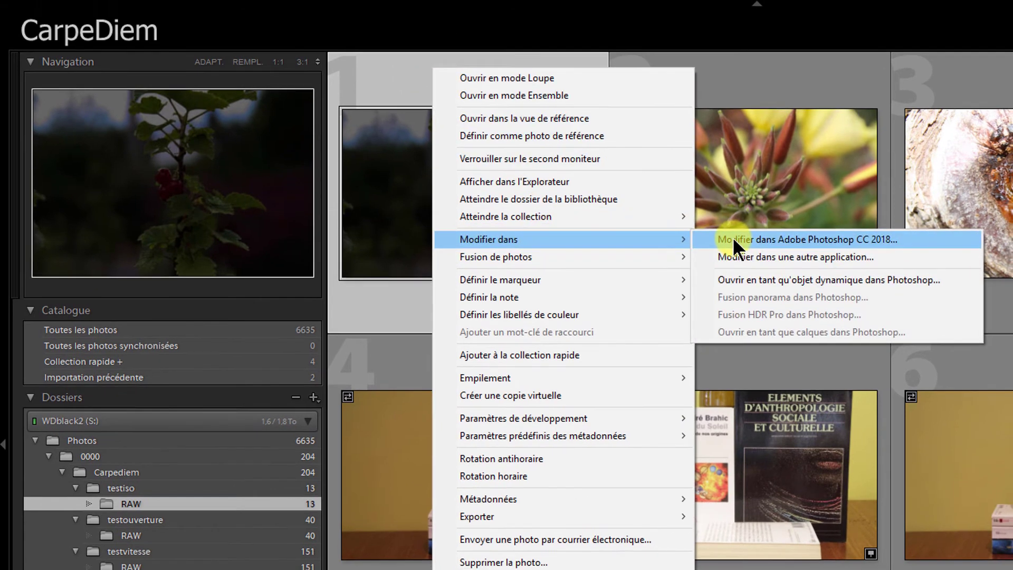
left_click(735, 242)
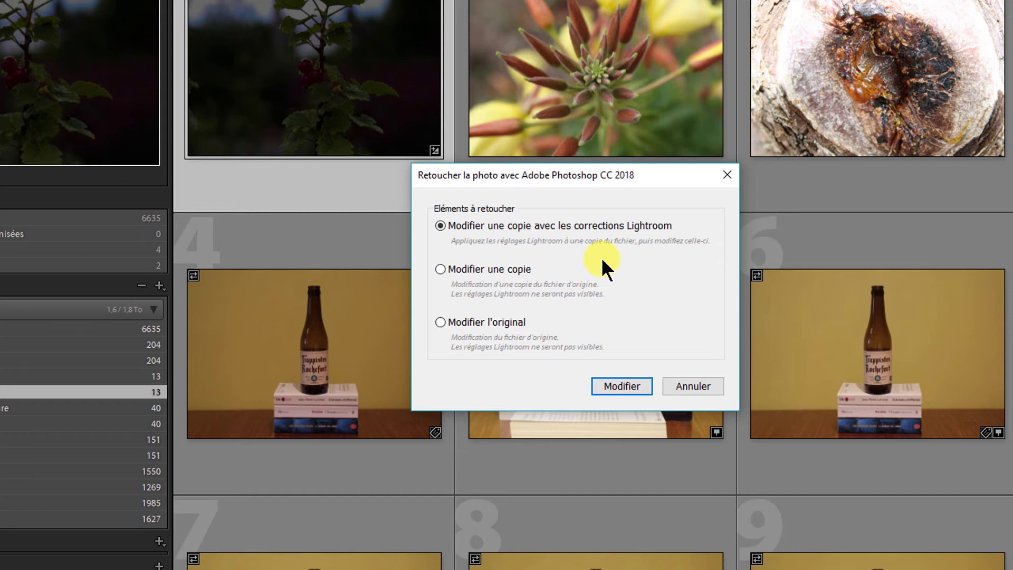
left_click(702, 389)
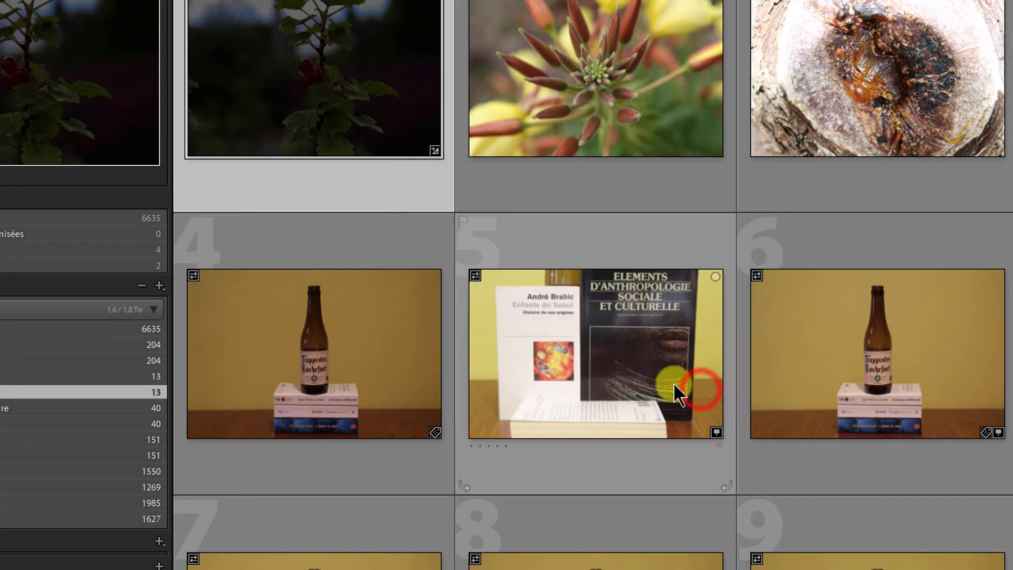
key("shift+f")
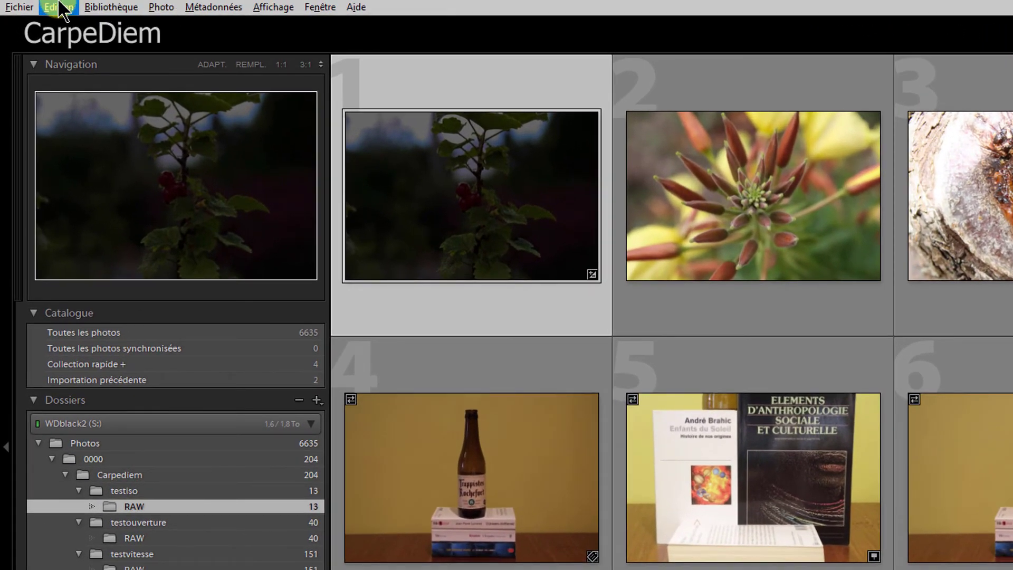
Step: Enable including develop settings in JPEG, TIFF, PNG and PSD metadata in the catalog settings
left_click(58, 8)
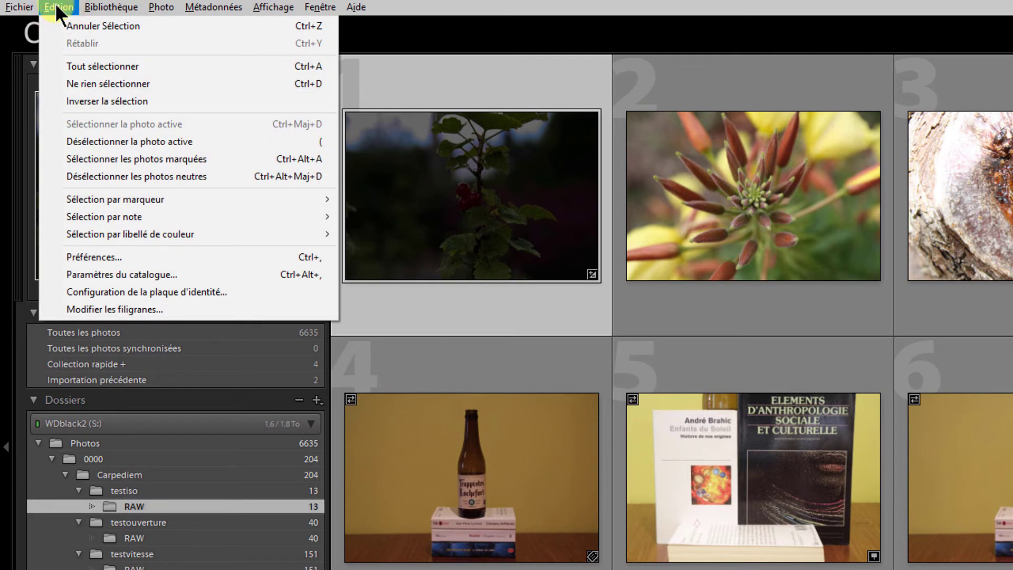
left_click(141, 273)
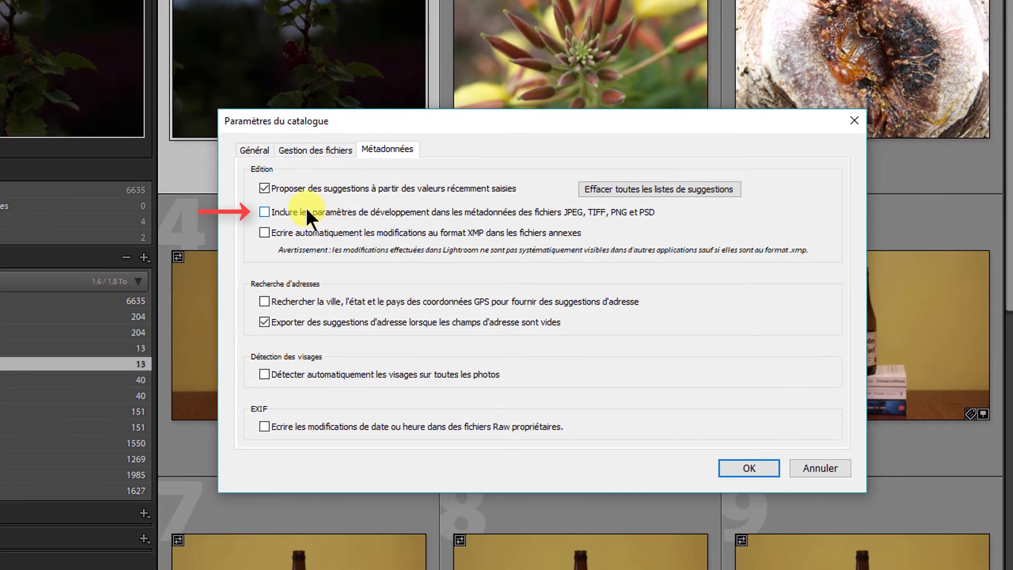
left_click(306, 209)
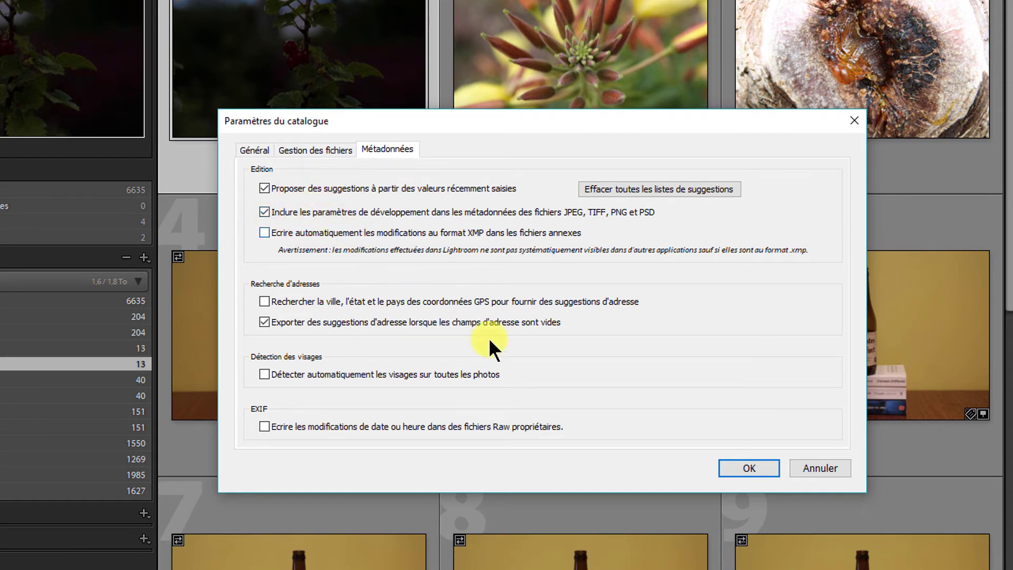
left_click(722, 464)
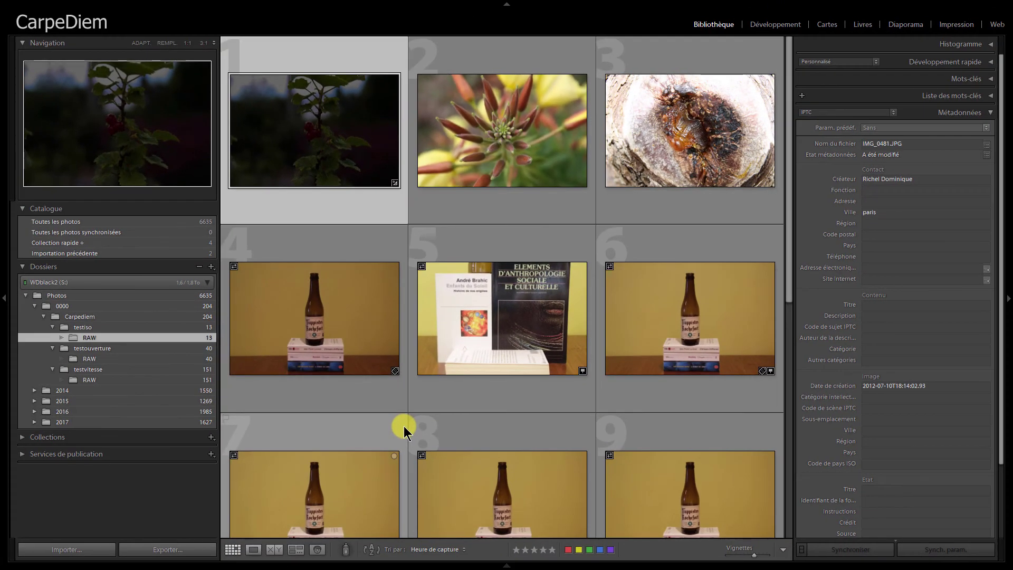
Step: Give the flower photo IMG_0494.JPG the city Paris and exposure −4.24
left_click(510, 52)
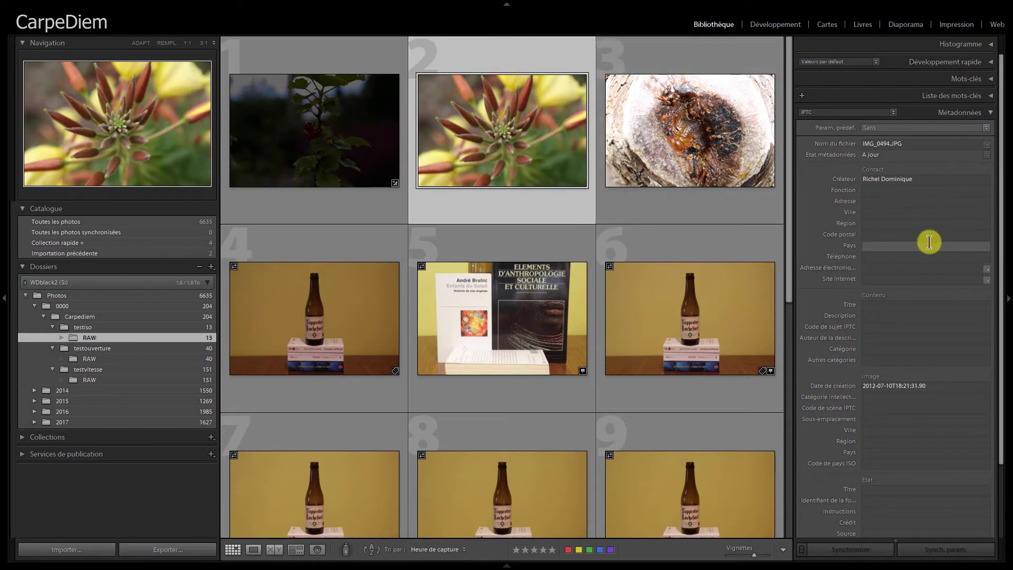
left_click(879, 217)
type("Paris")
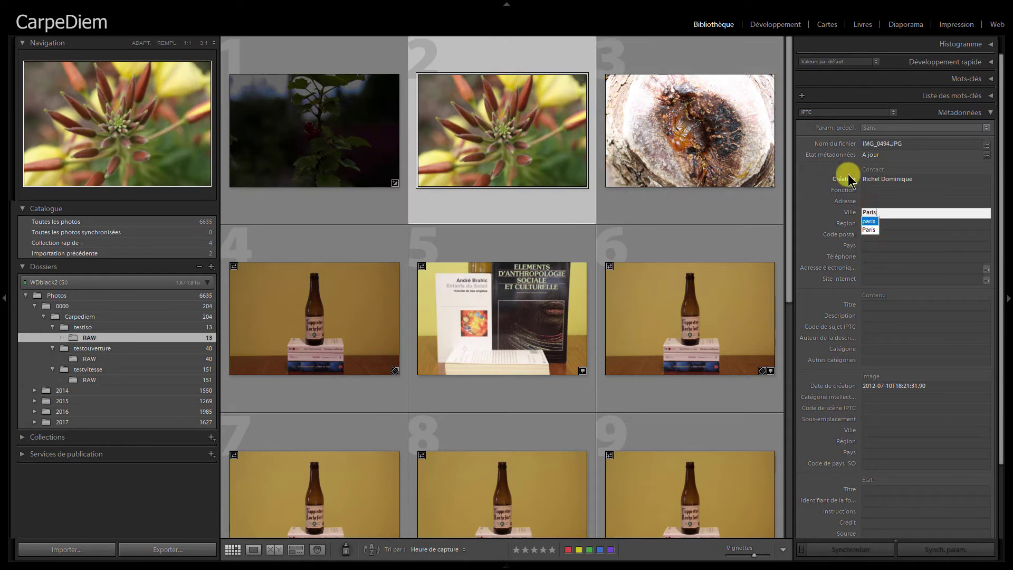
left_click(771, 26)
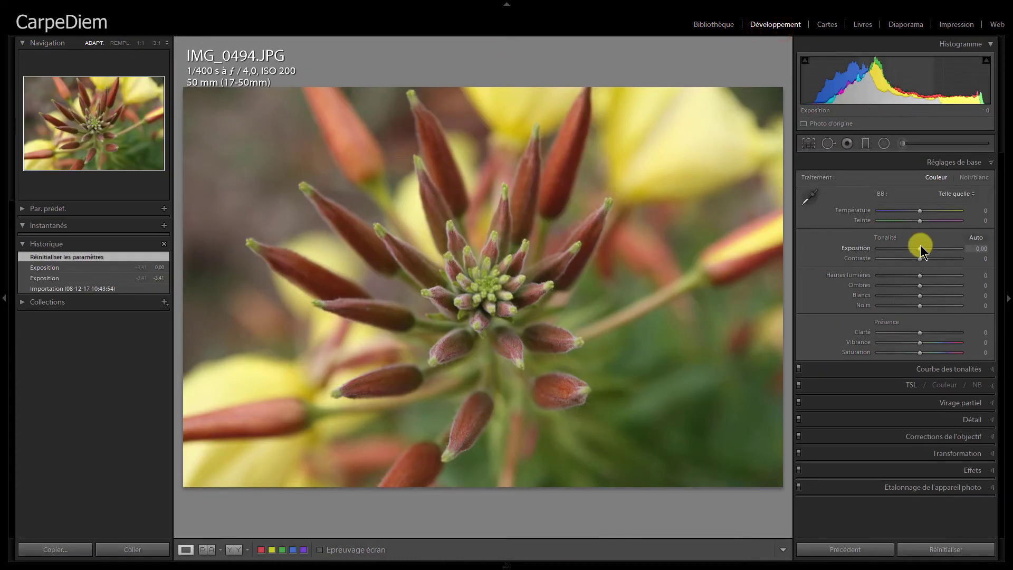
left_click(884, 249)
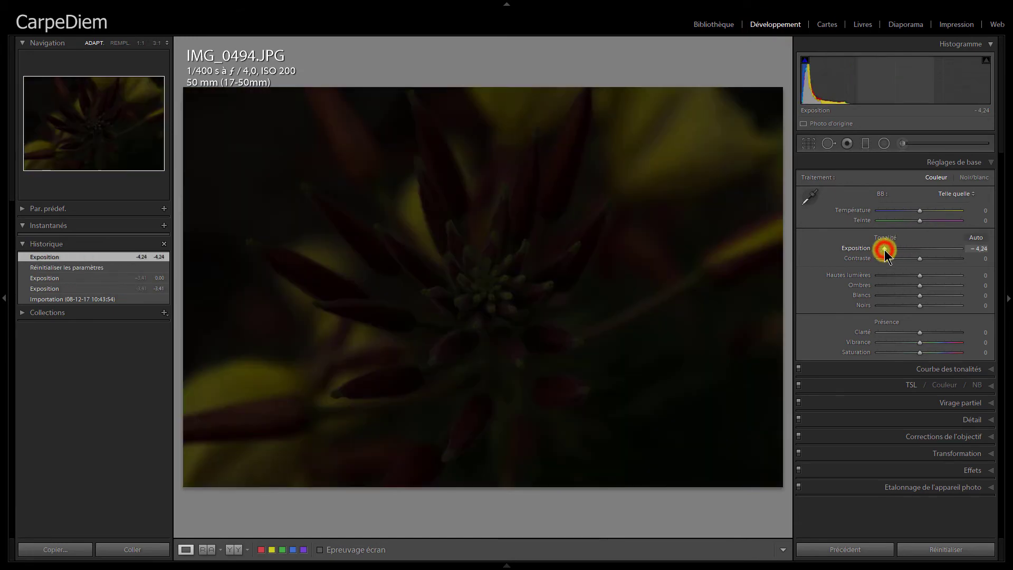
left_click(718, 24)
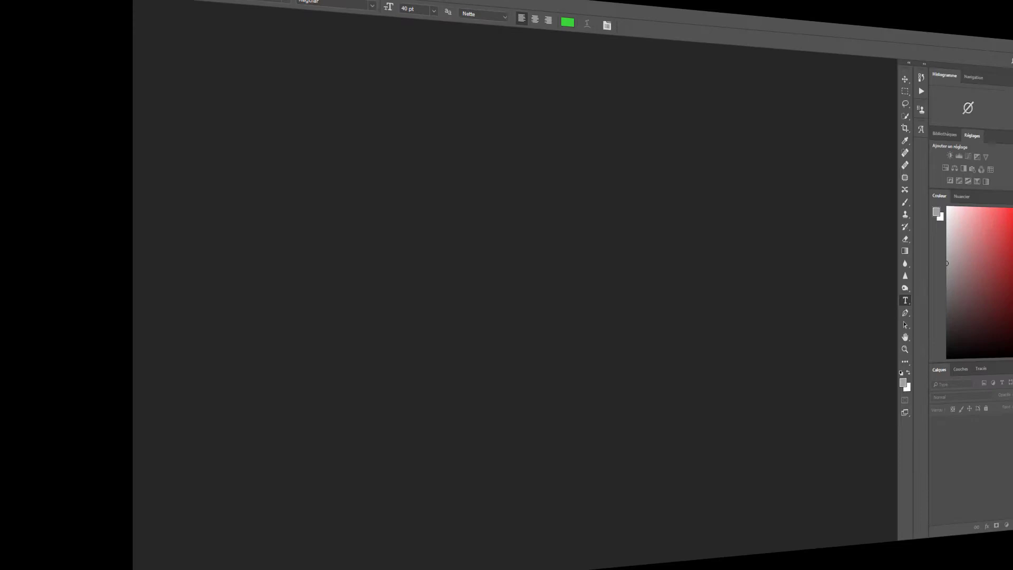
Step: Open IMG_0494.JPG from the RAW folder in Photoshop and view its IPTC file information
left_click(33, 7)
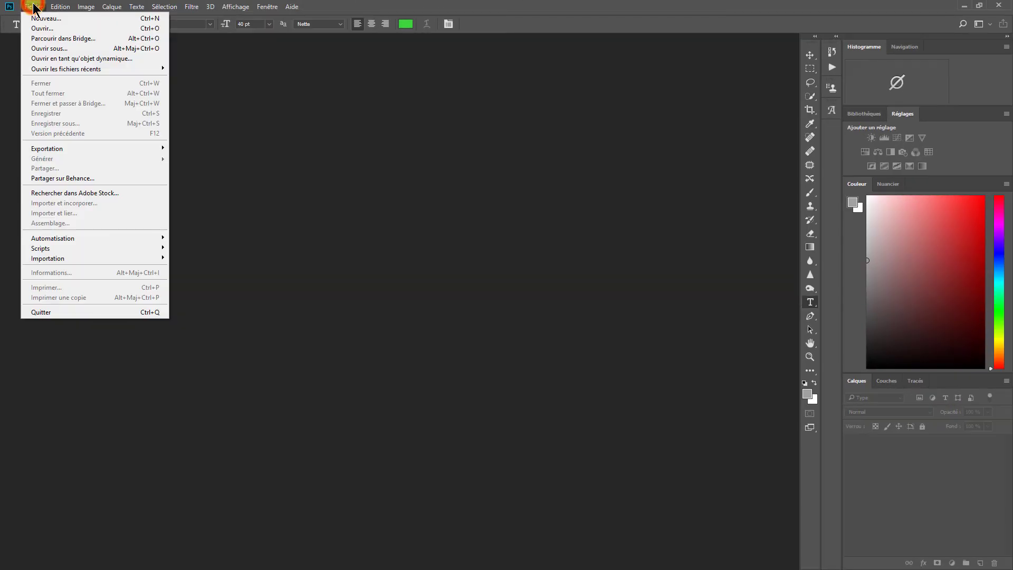
left_click(53, 28)
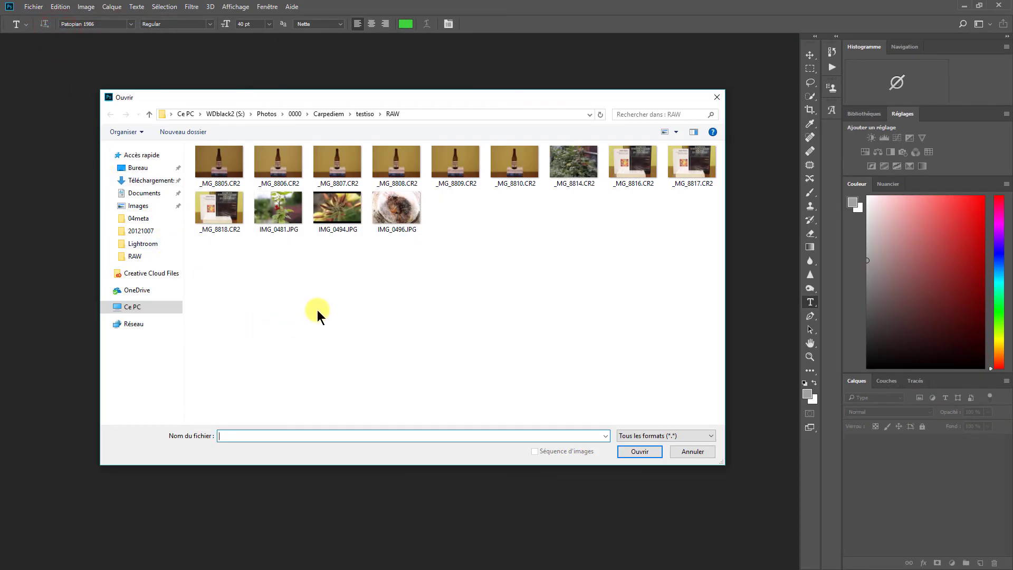
left_click(336, 214)
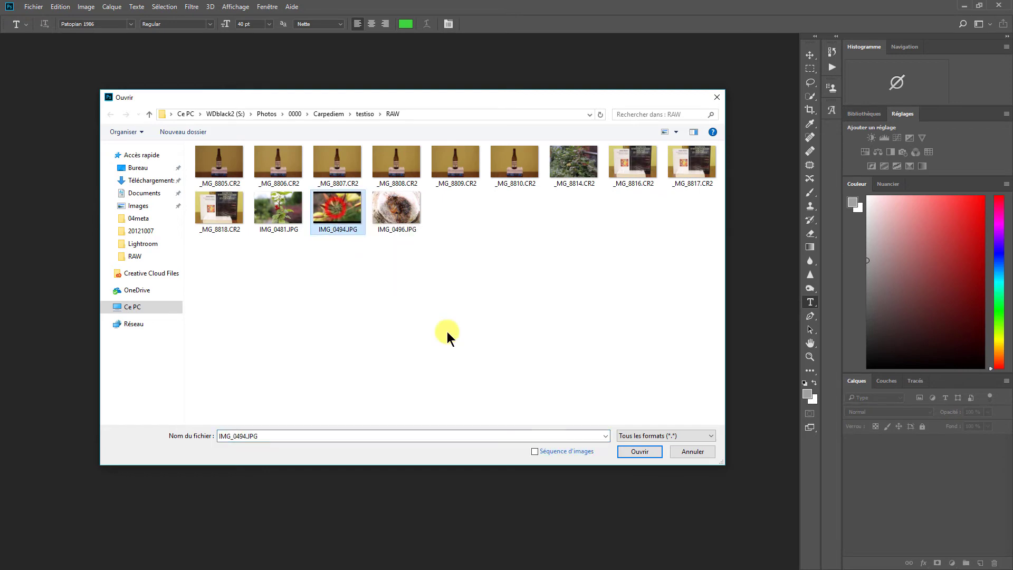
left_click(639, 452)
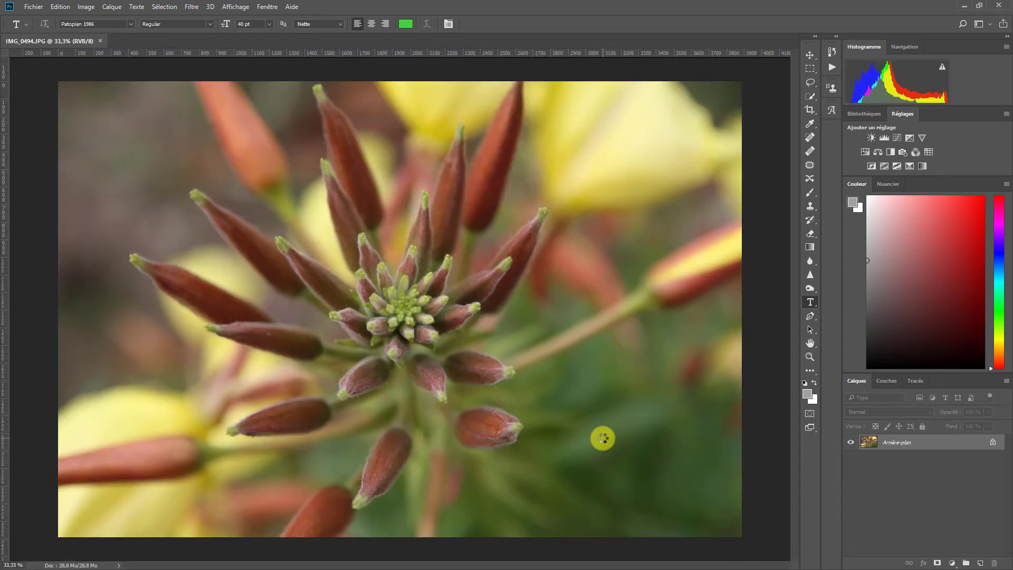
left_click(33, 6)
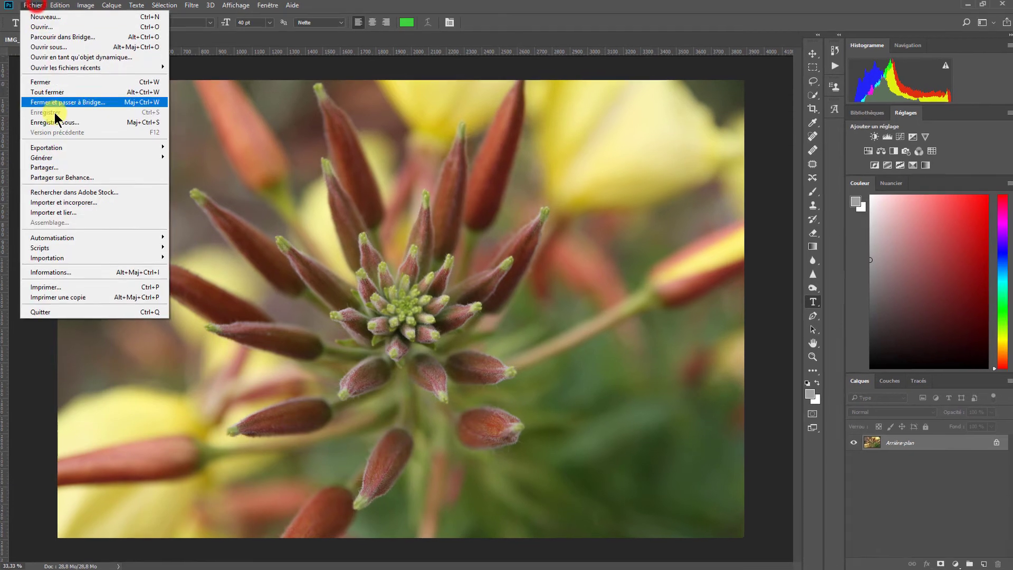
left_click(43, 245)
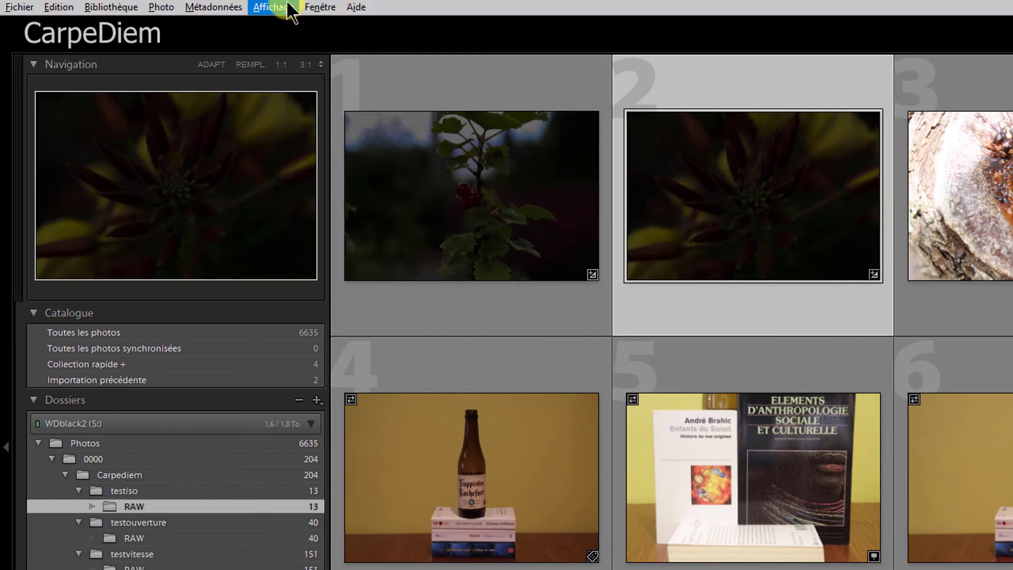
Step: Turn on the unsaved-metadata badge for thumbnails in the Library view options
left_click(282, 6)
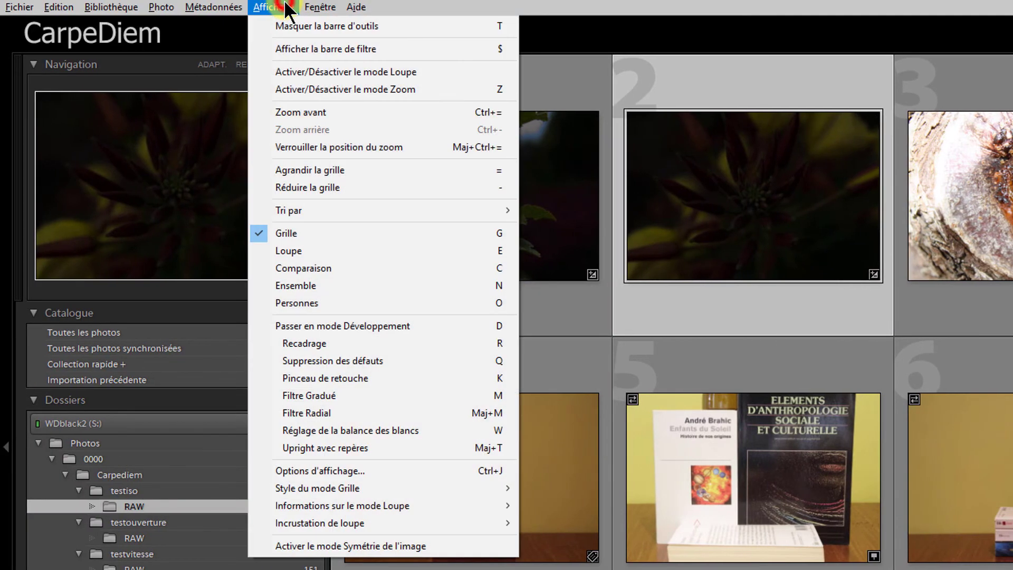
left_click(360, 470)
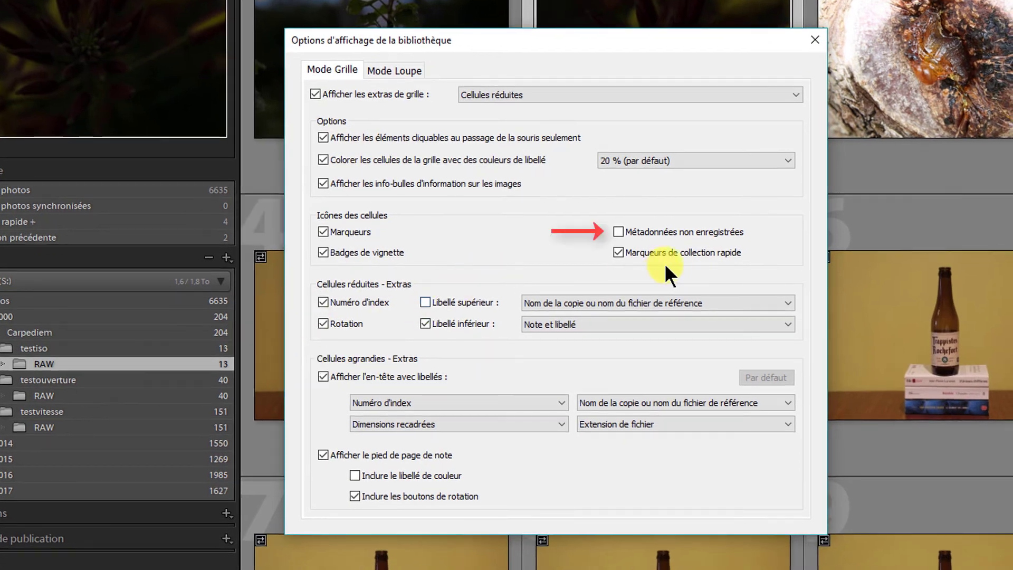
left_click(617, 232)
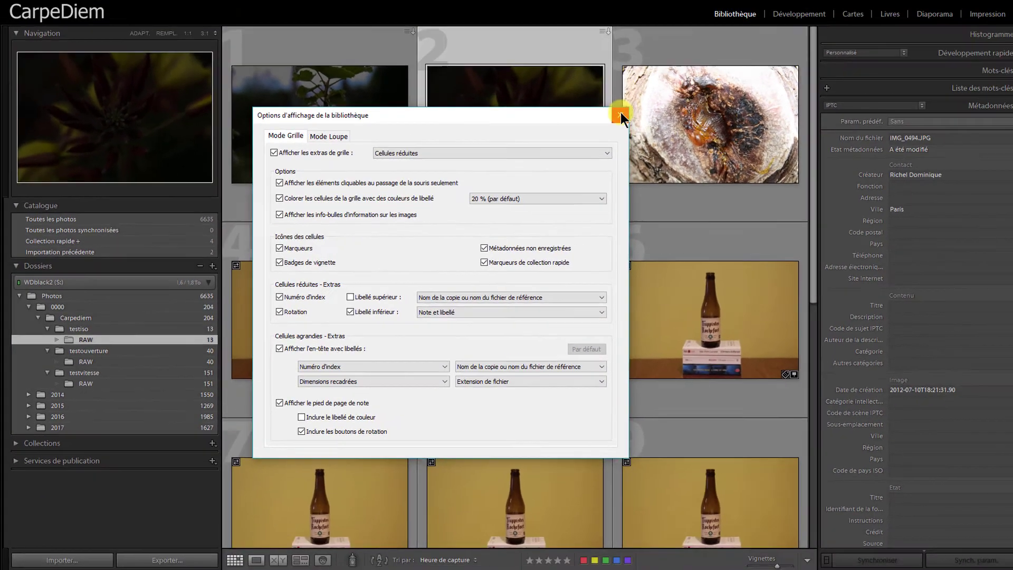
left_click(621, 114)
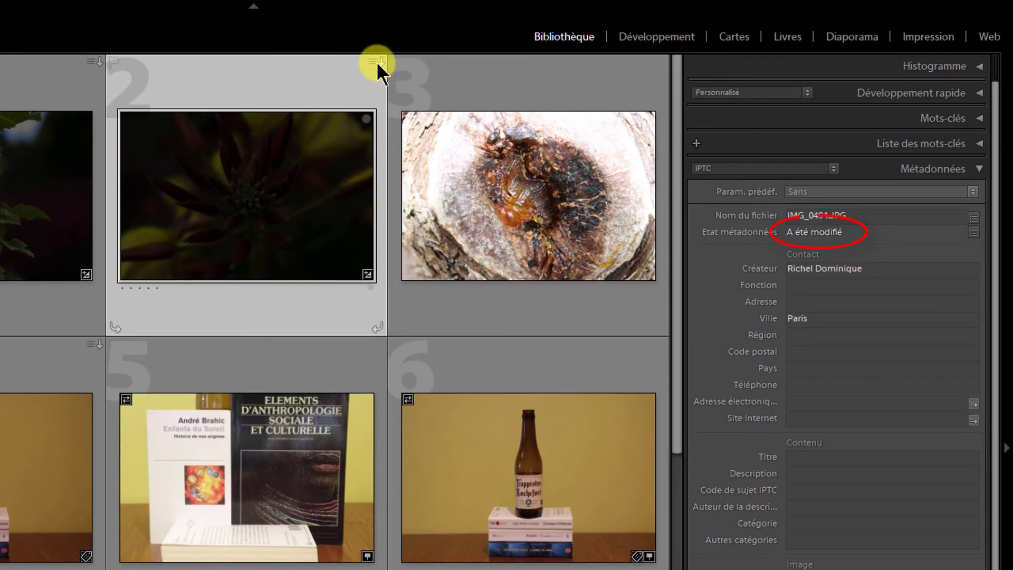
mouse_move(378, 62)
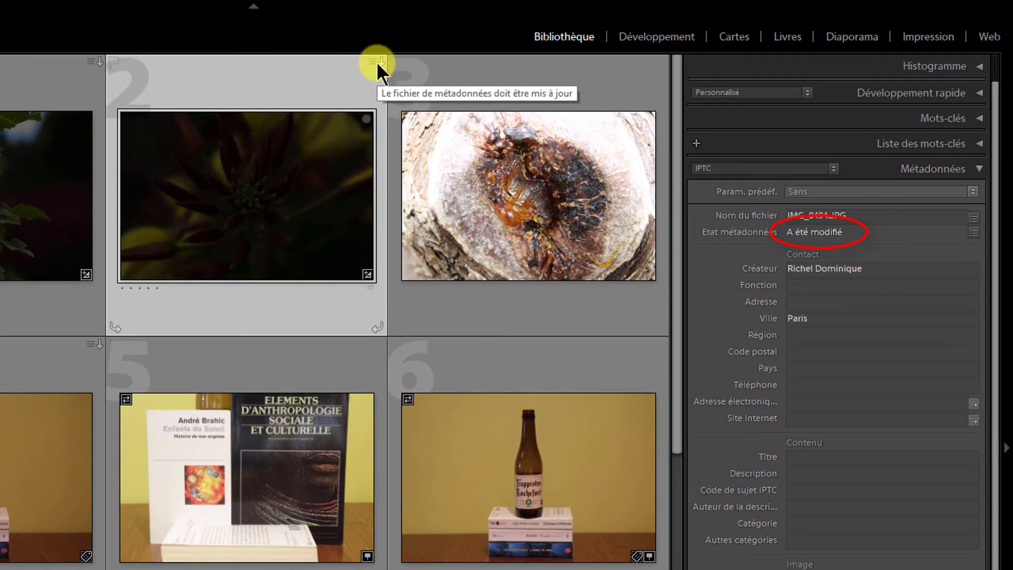
Step: Save the metadata of IMG_0494.JPG and IMG_0481.JPG to their files
left_click(378, 62)
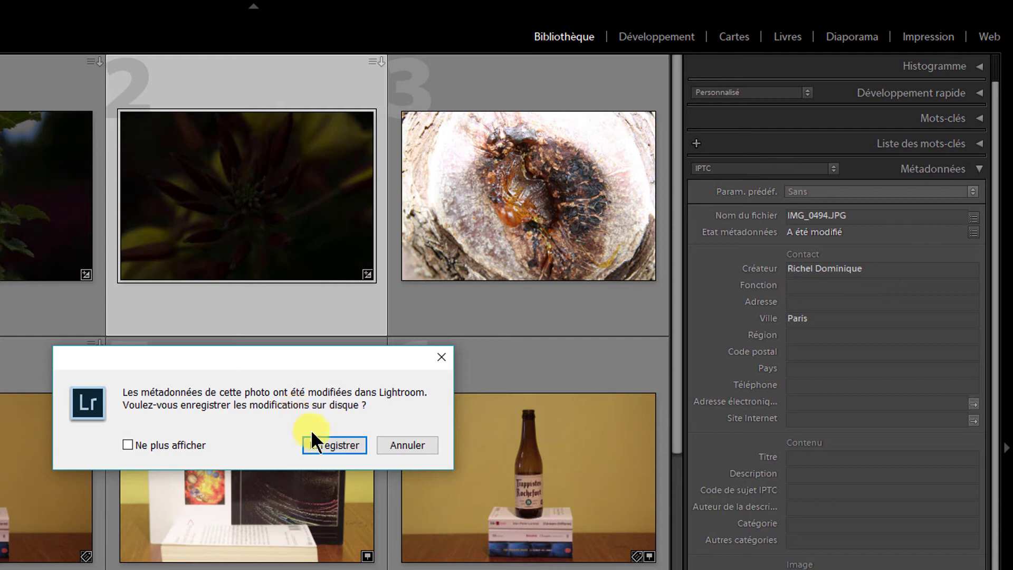
left_click(325, 444)
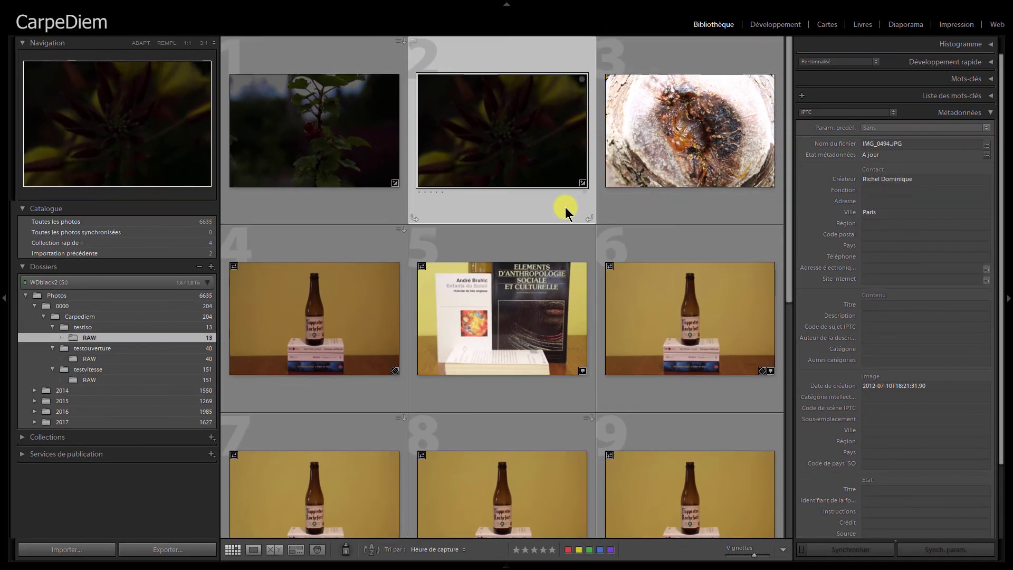
left_click(335, 47)
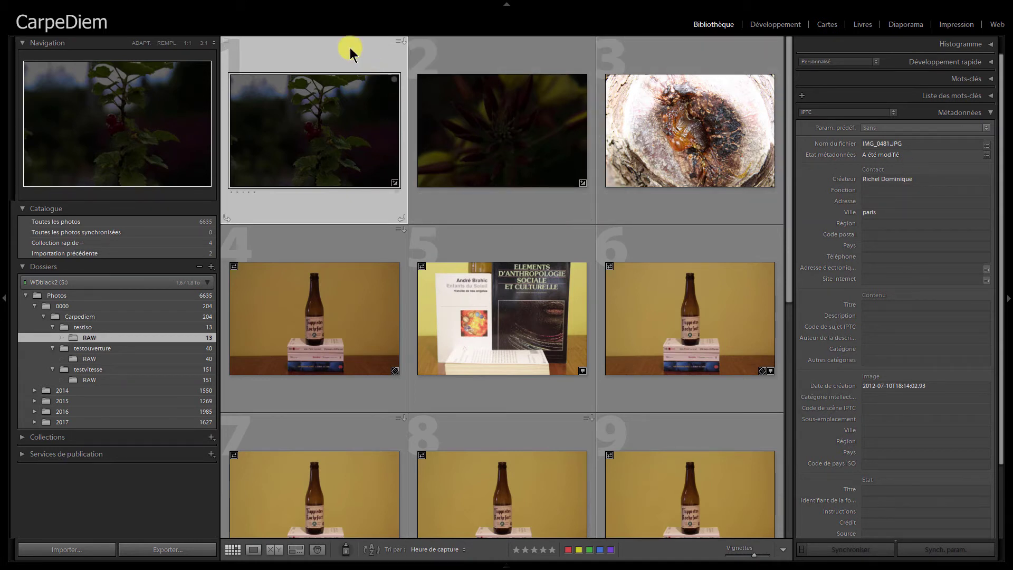
left_click(988, 159)
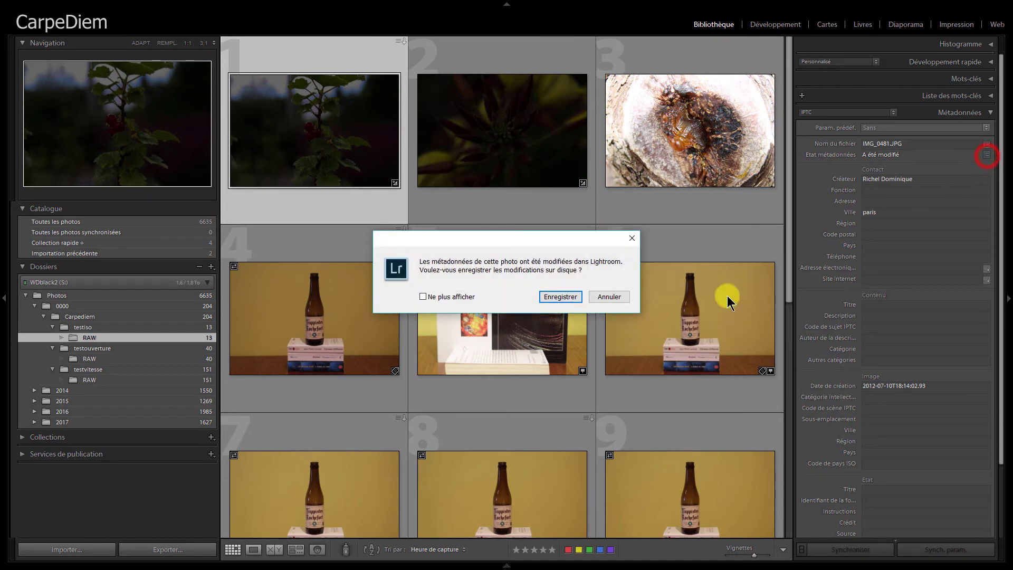
left_click(610, 294)
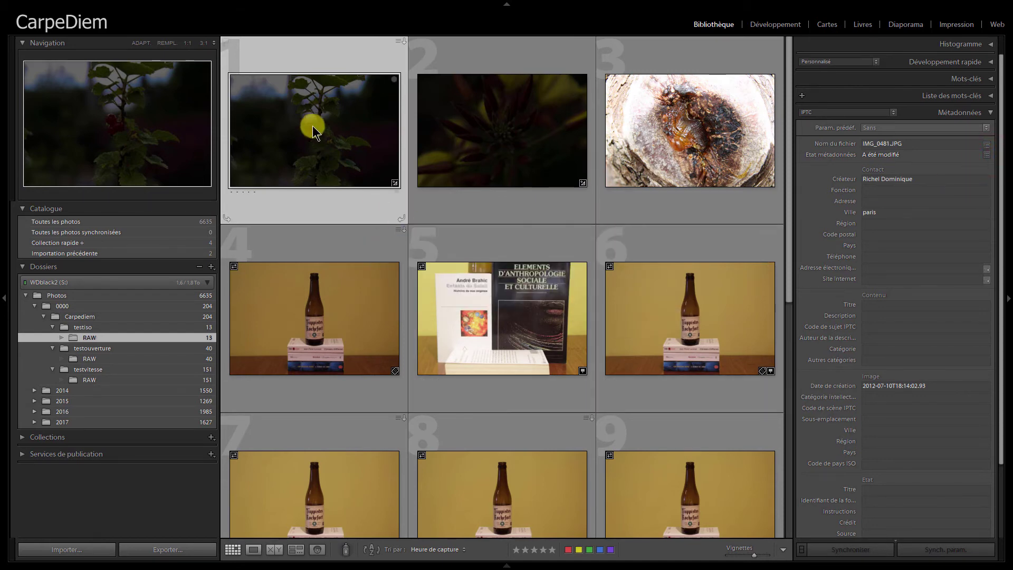
mouse_move(142, 4)
left_click(157, 5)
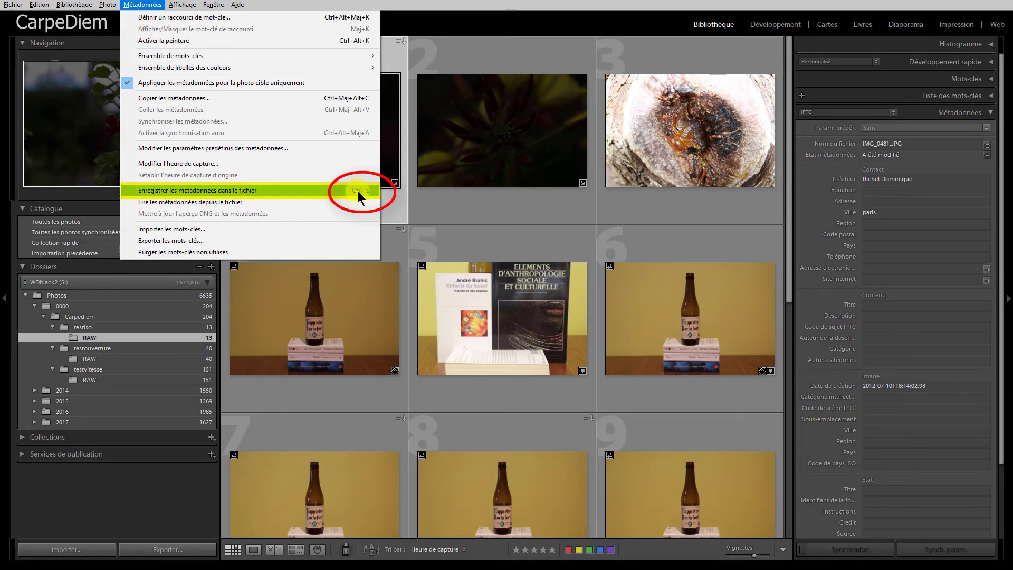
left_click(459, 55)
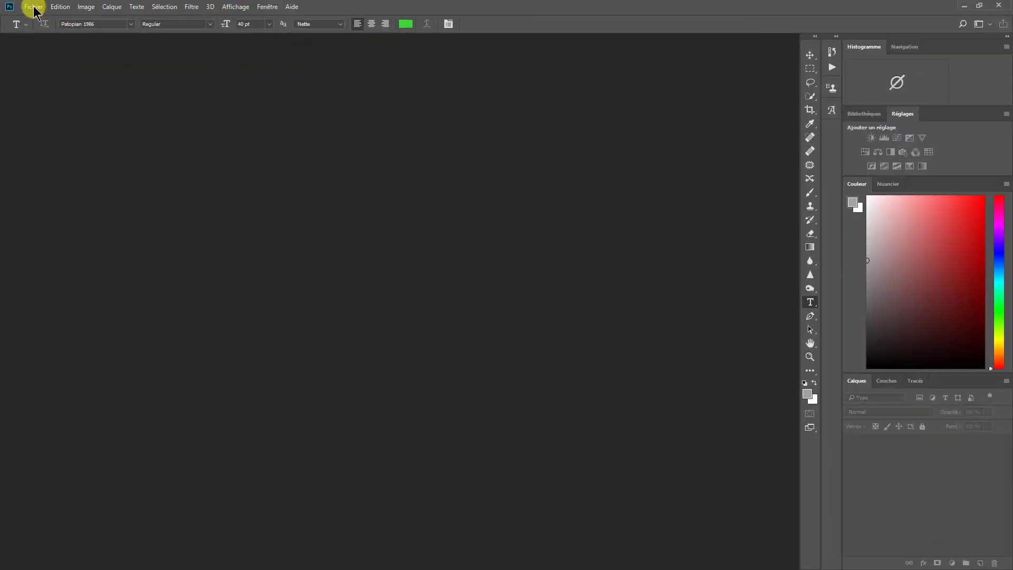
left_click(33, 7)
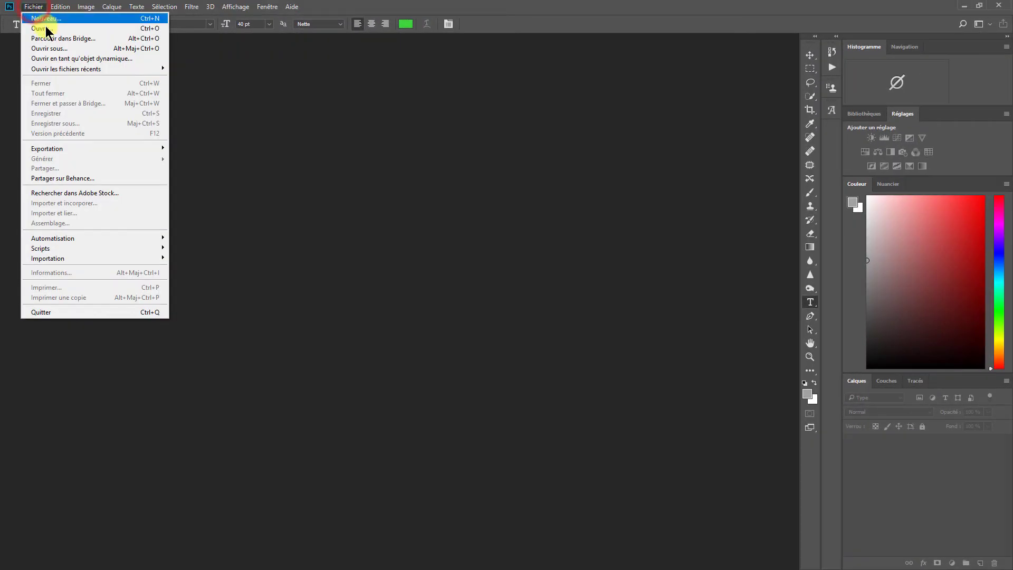
left_click(46, 28)
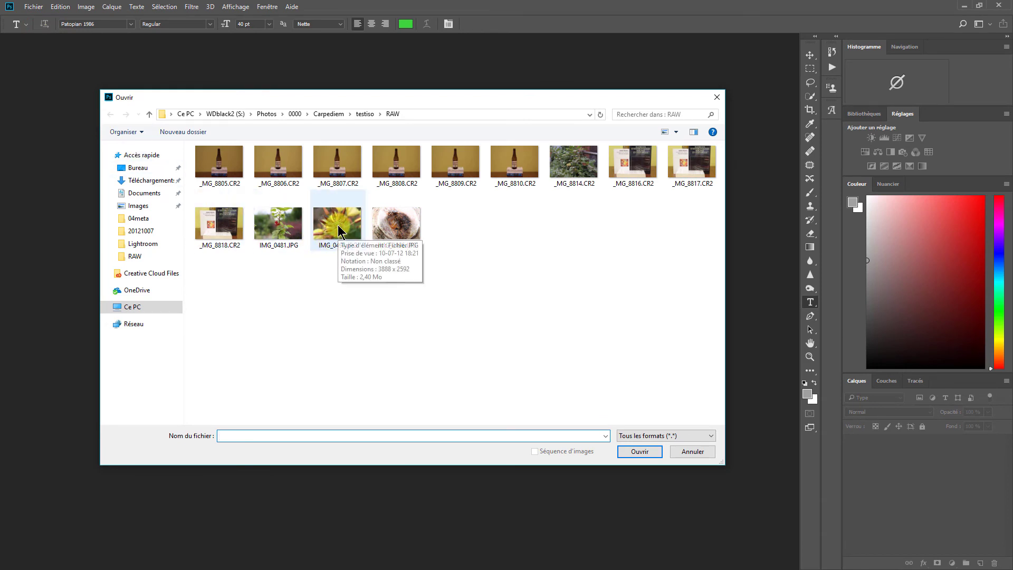
mouse_move(337, 226)
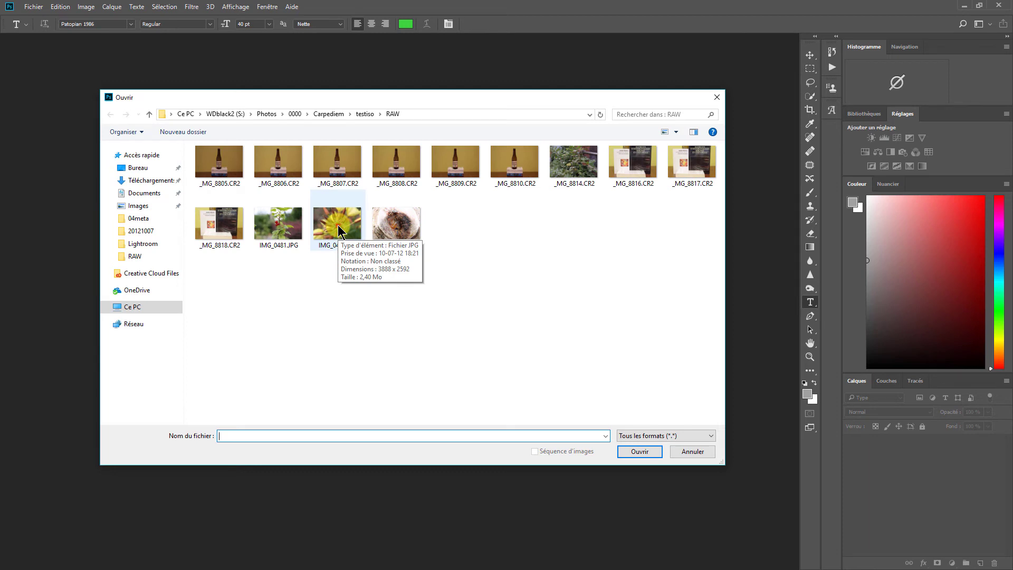
left_click(339, 230)
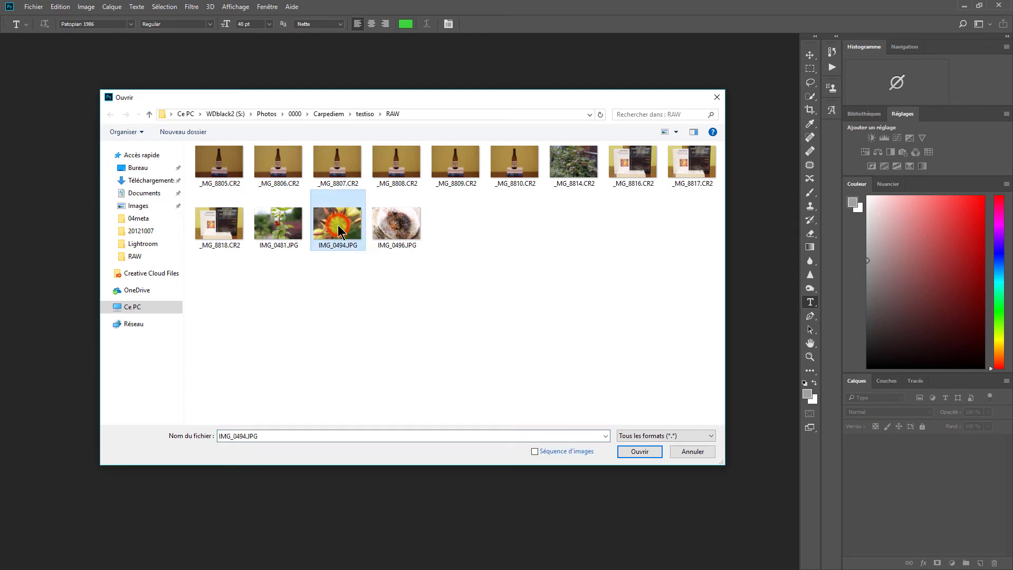
left_click(640, 453)
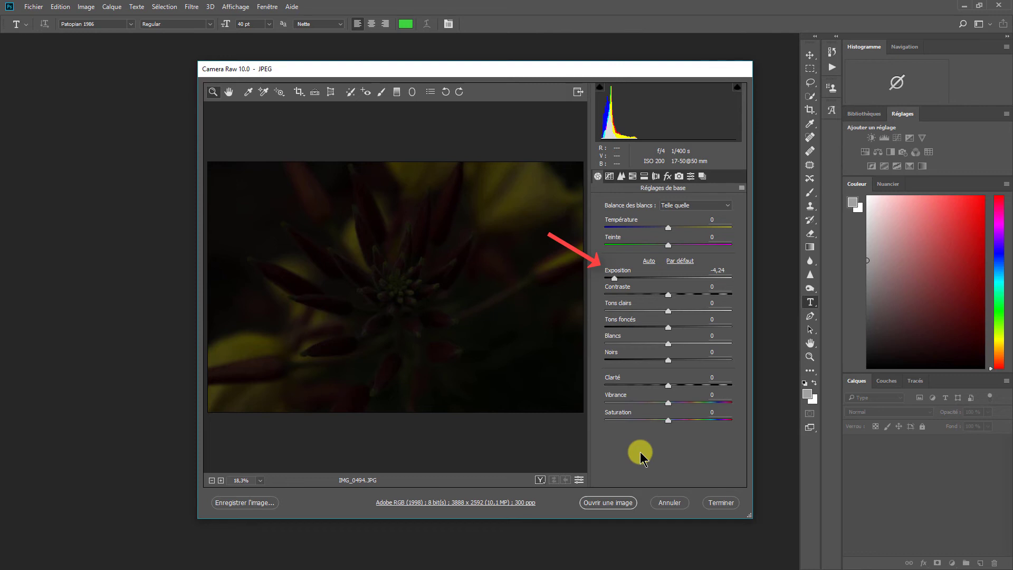
left_click(601, 503)
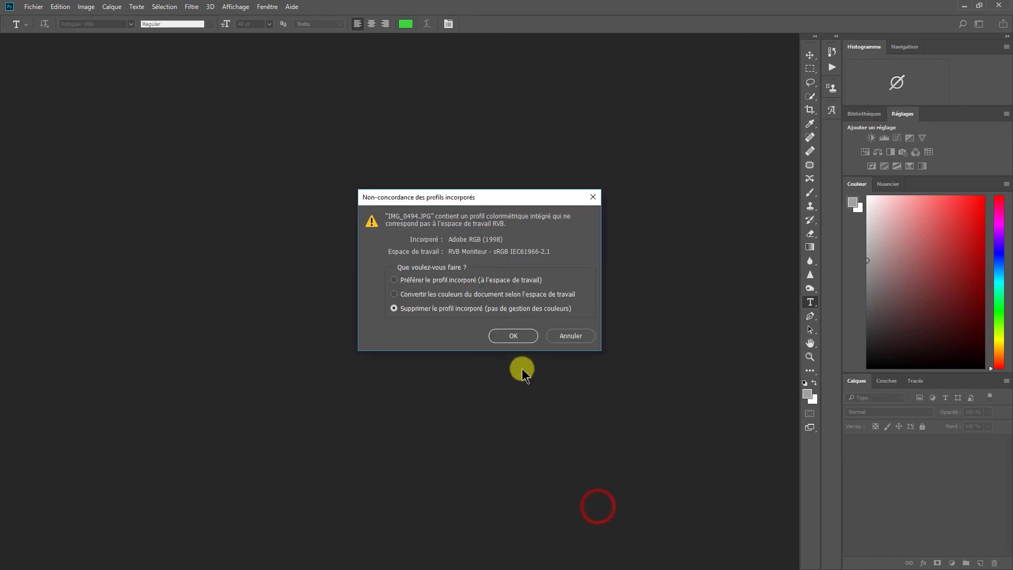
left_click(512, 337)
left_click(34, 6)
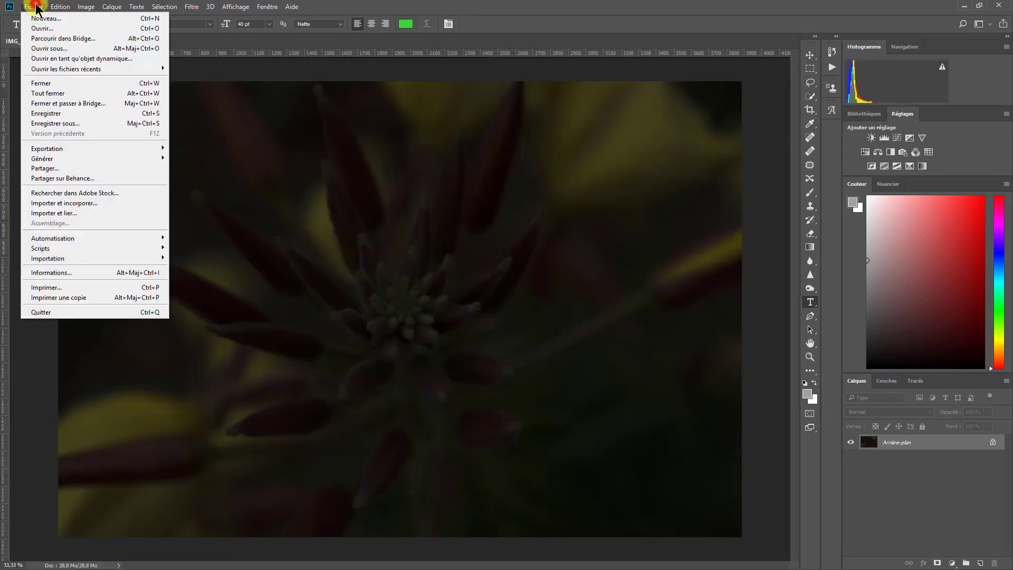
left_click(69, 273)
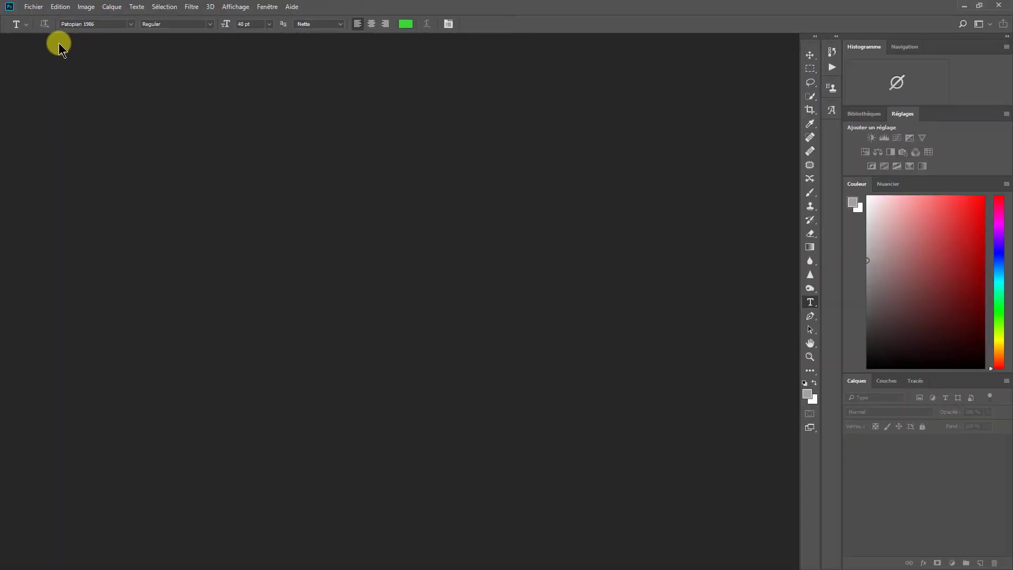
Step: Open IMG_0496.JPG from the RAW folder in Photoshop
left_click(34, 6)
left_click(46, 29)
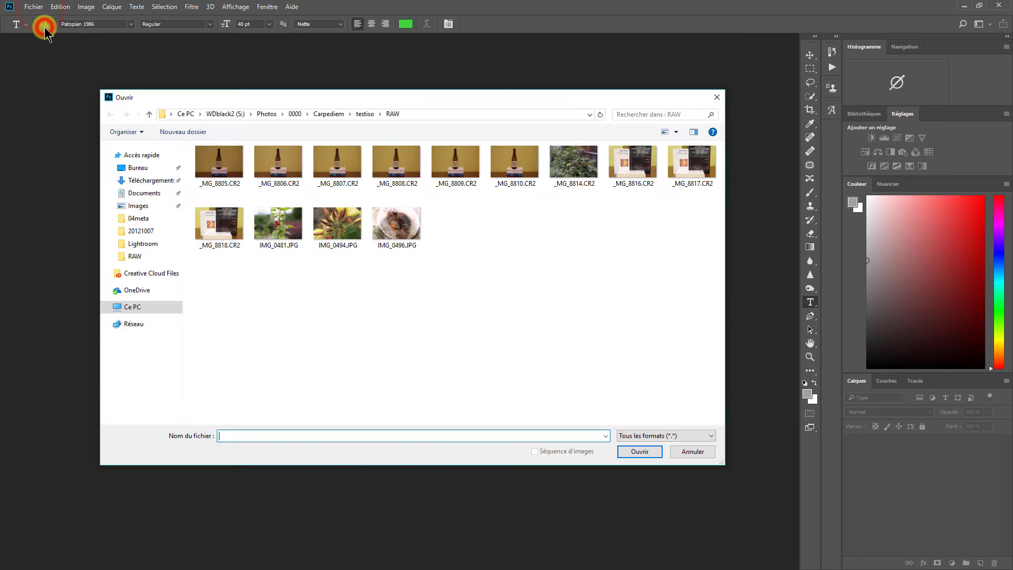
left_click(393, 224)
left_click(644, 456)
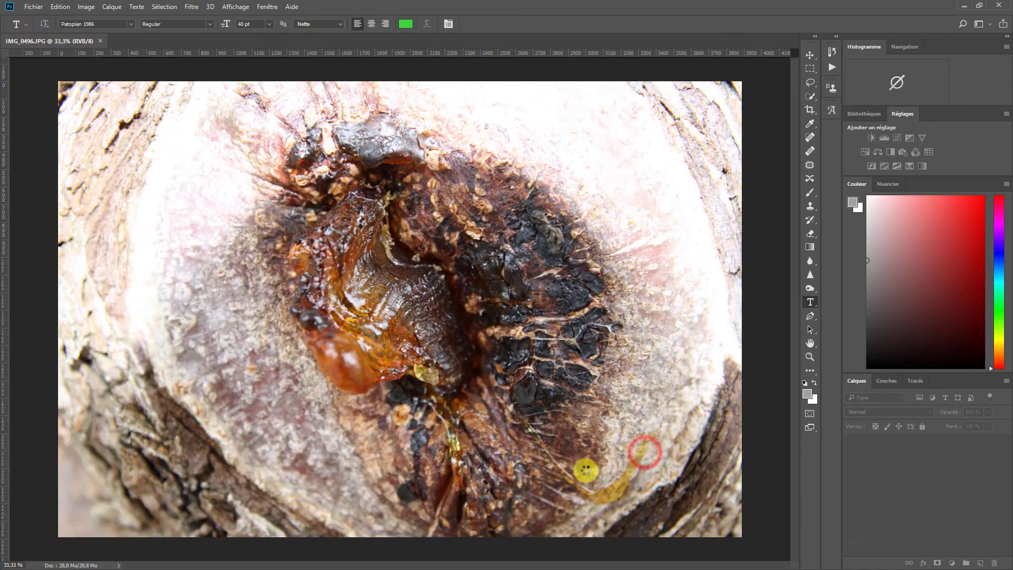
Step: Set IMG_0496.JPG's IPTC city to Lyon and country to France
left_click(29, 6)
left_click(79, 269)
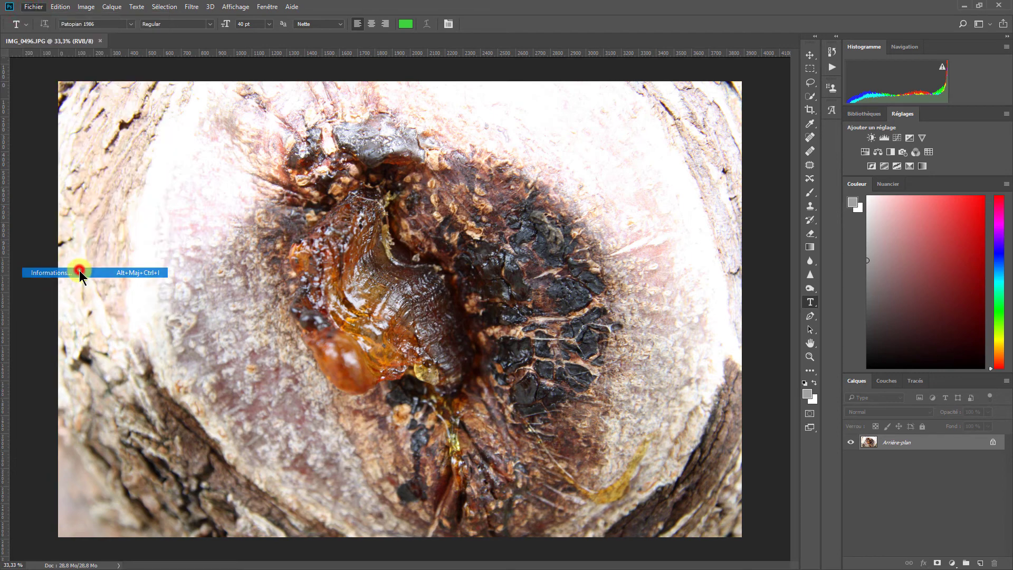
left_click(432, 289)
type("Lyon")
left_click(426, 331)
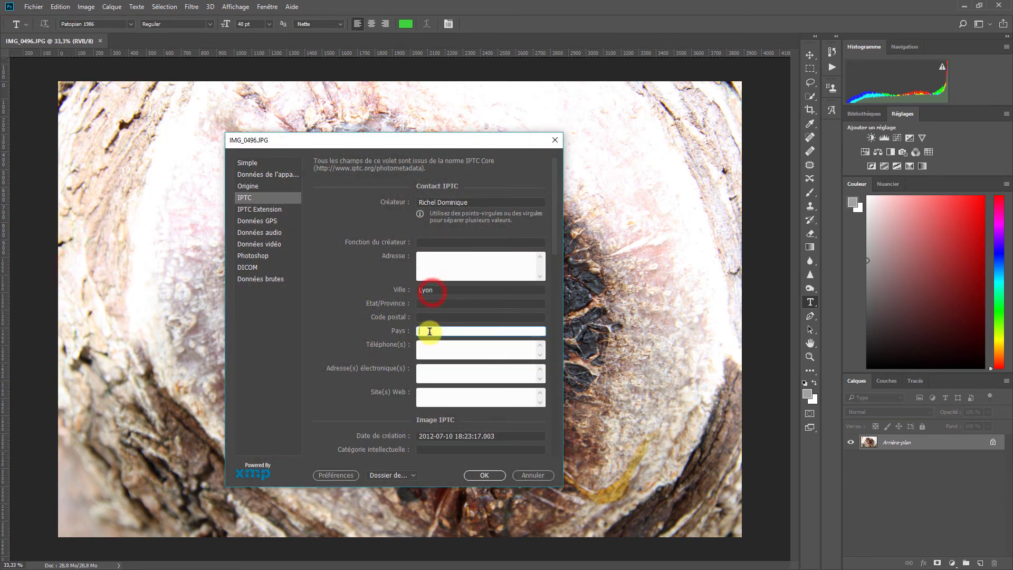
type("France")
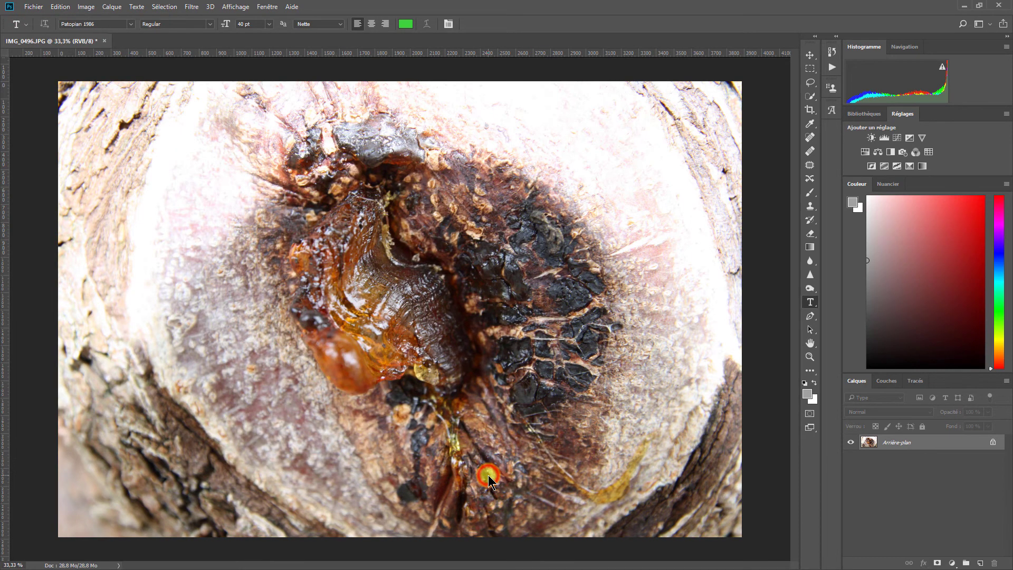
left_click(484, 475)
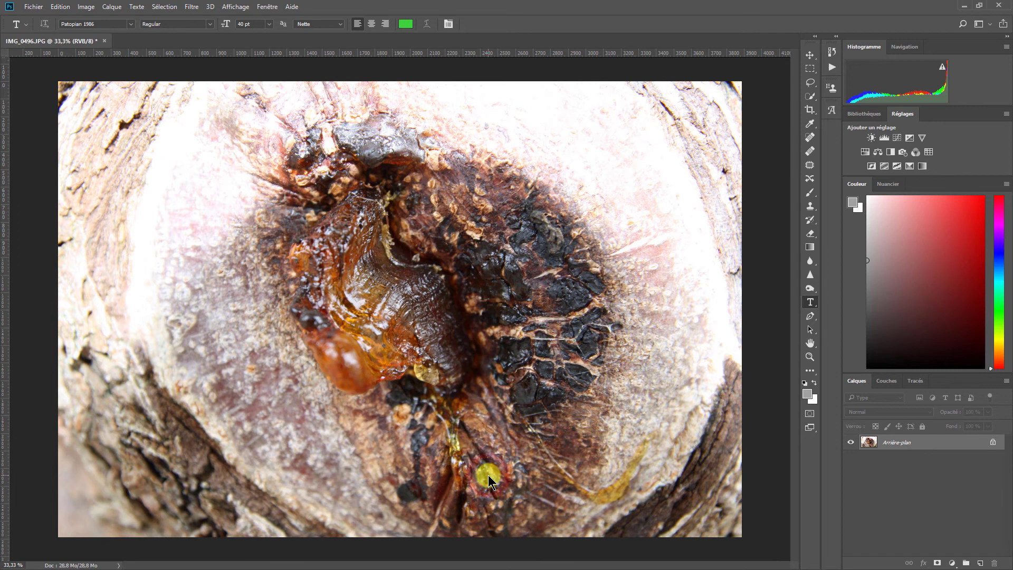
Step: Close IMG_0496.JPG and save it, accepting the JPEG quality settings
left_click(104, 40)
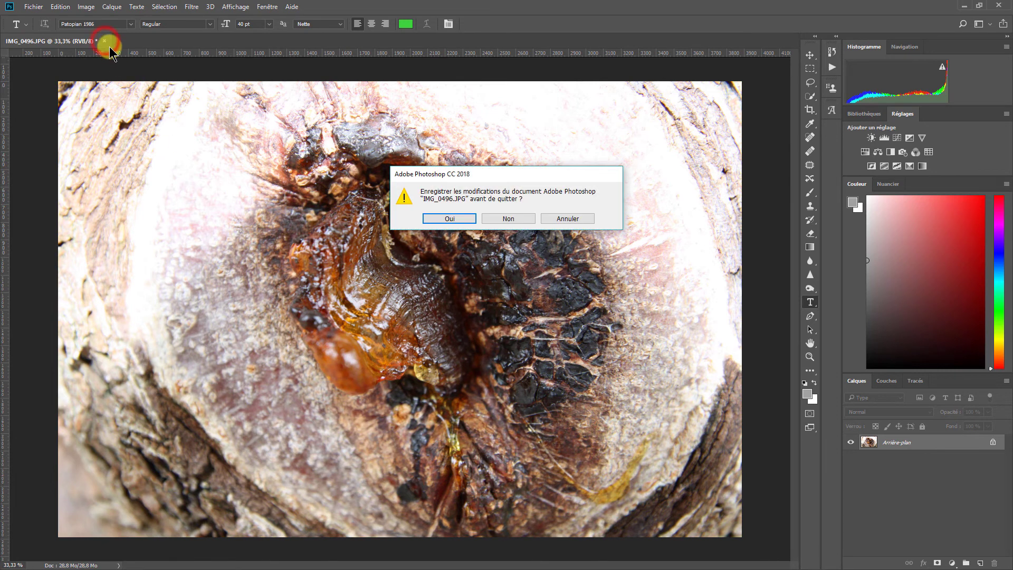
left_click(453, 219)
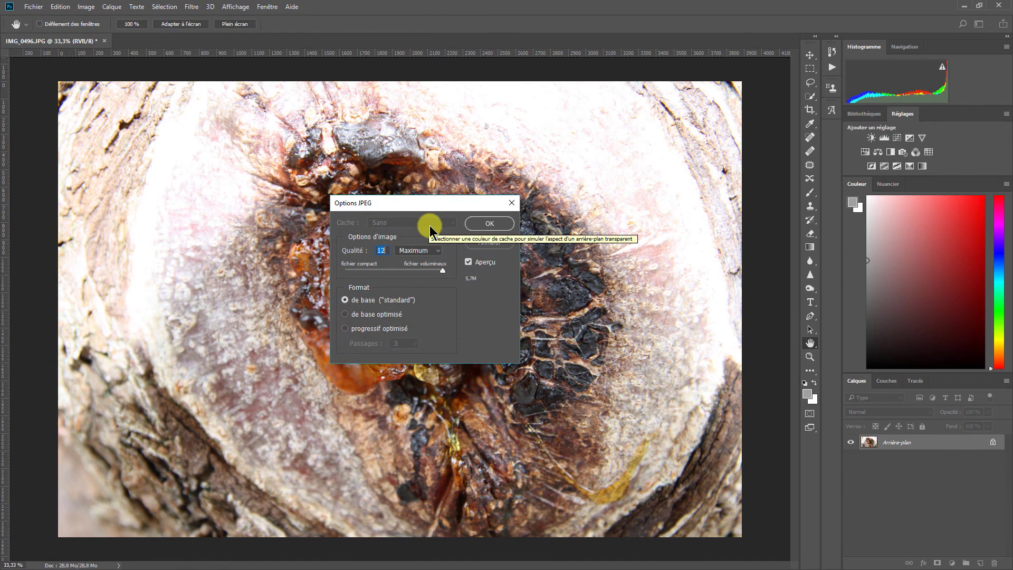
left_click(486, 227)
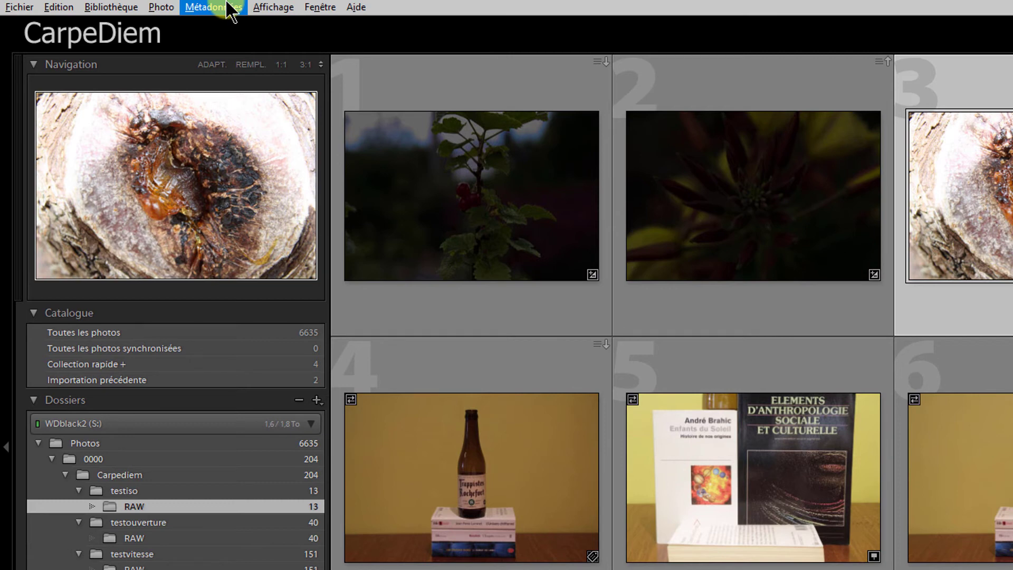
Step: Read IMG_0496.JPG's metadata from the file, replacing the catalog's values
left_click(231, 8)
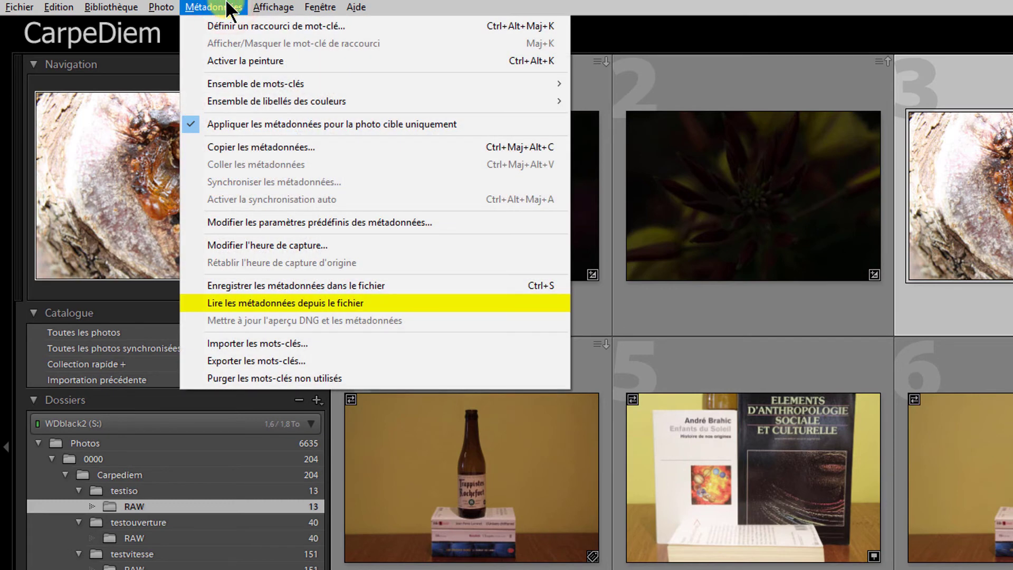
left_click(318, 304)
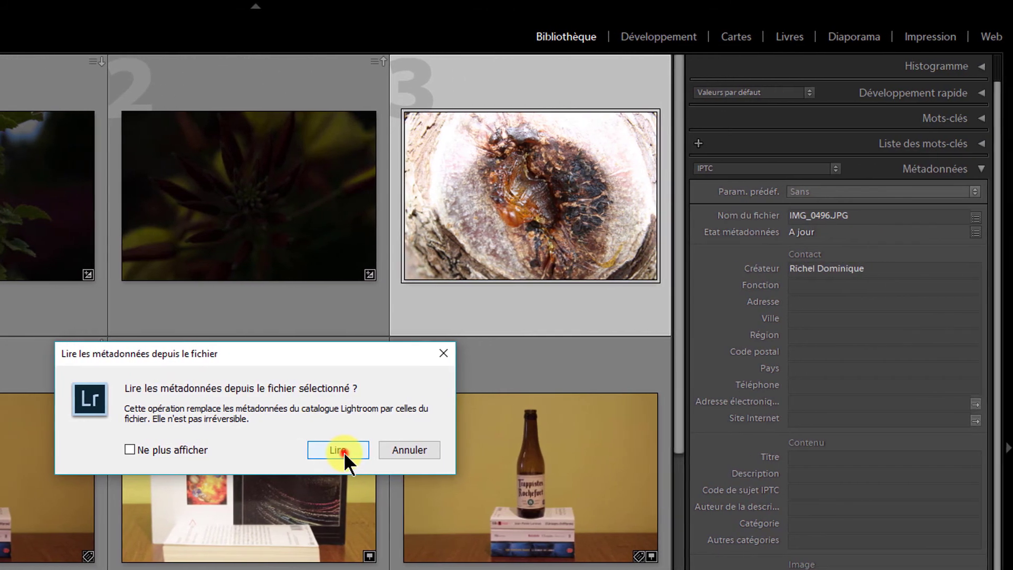
left_click(563, 451)
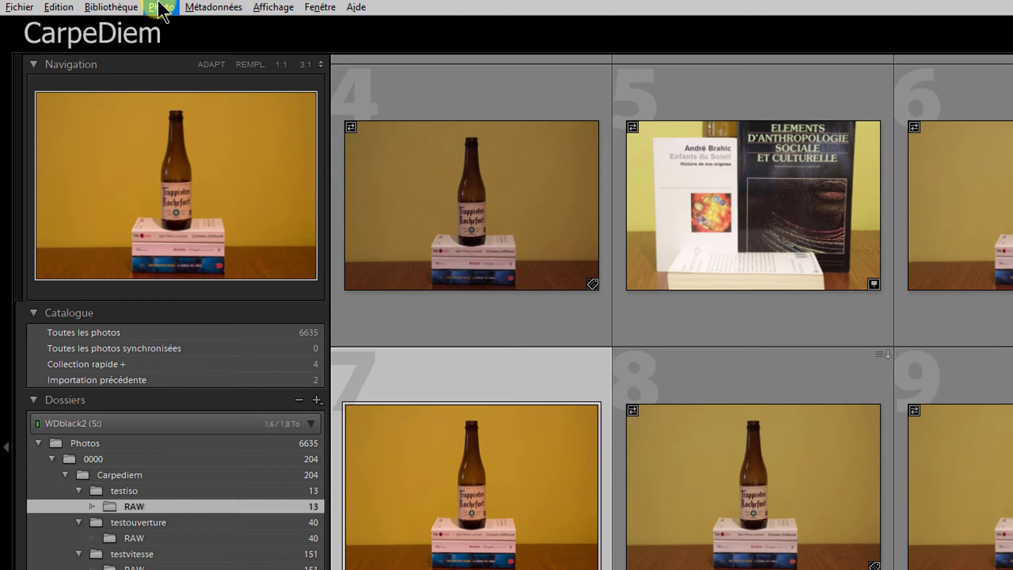
left_click(57, 7)
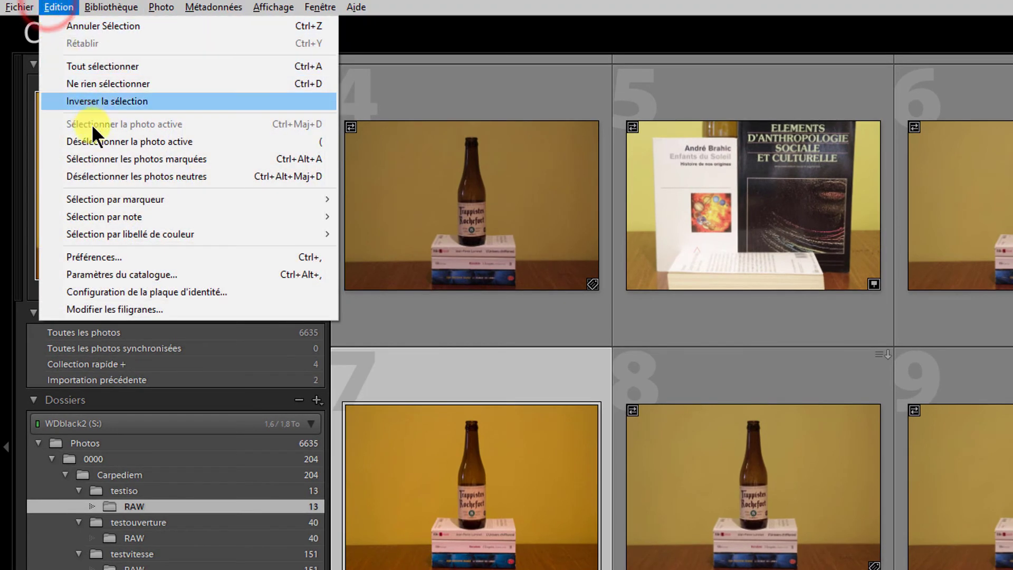
left_click(174, 272)
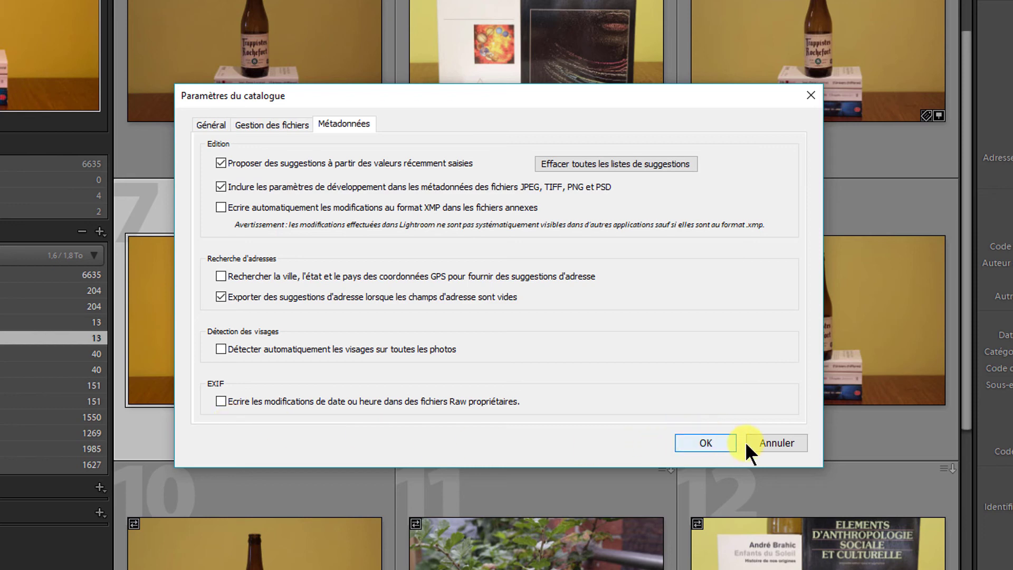
left_click(759, 441)
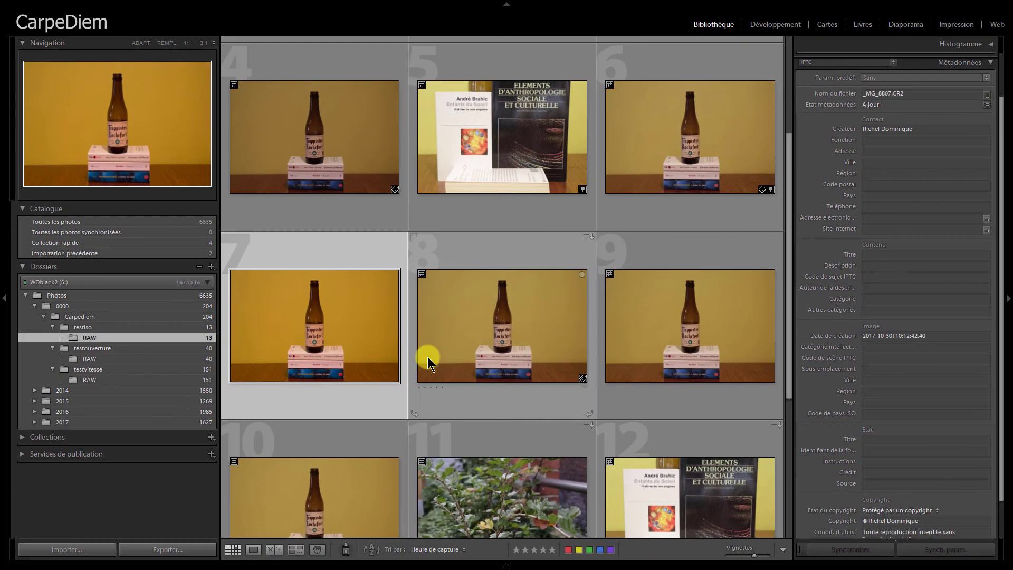
Step: Select _MG_8805.CR2 and apply the Copyright & Infos Auteur metadata preset
left_click(297, 60)
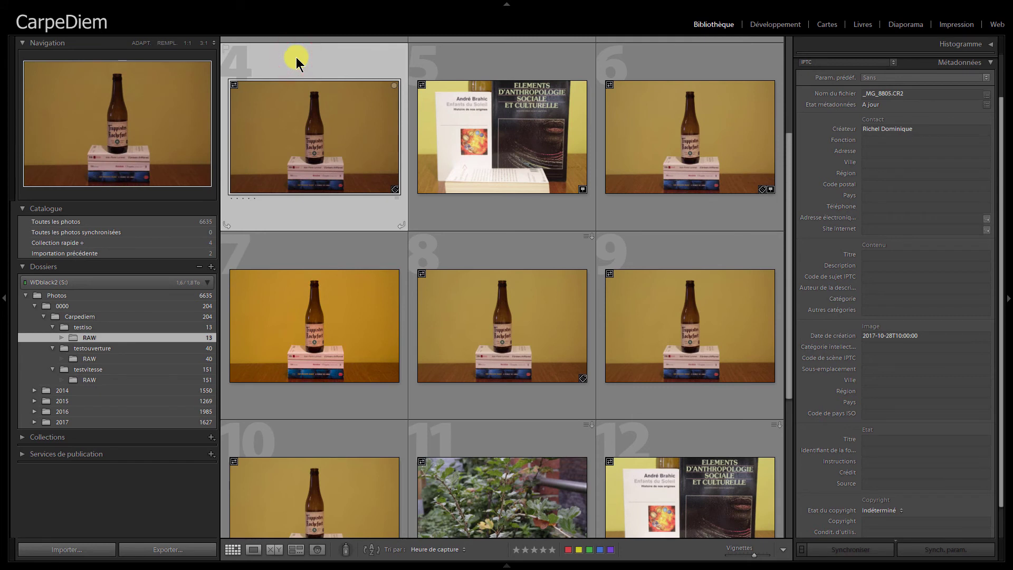
left_click(923, 79)
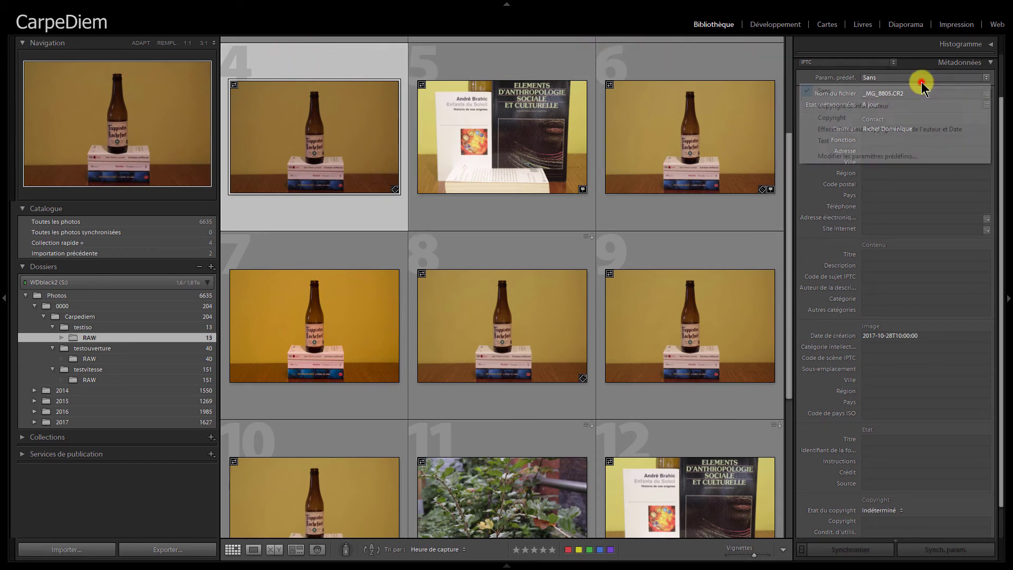
left_click(873, 106)
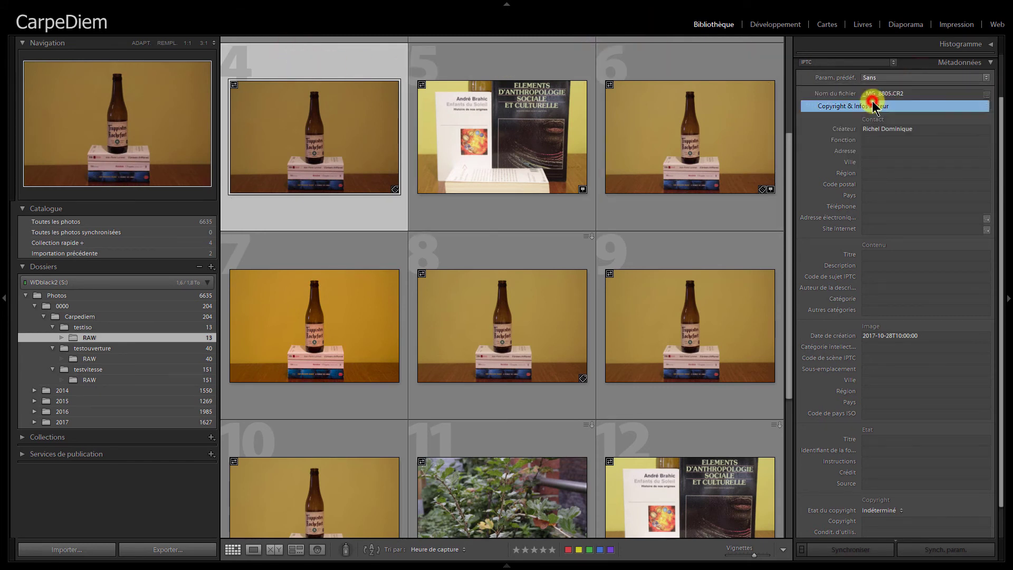
Step: Set Exposition −3.60, Clarté −67 and Saturation −72 in Develop, then return to the Library
left_click(775, 24)
left_click(890, 249)
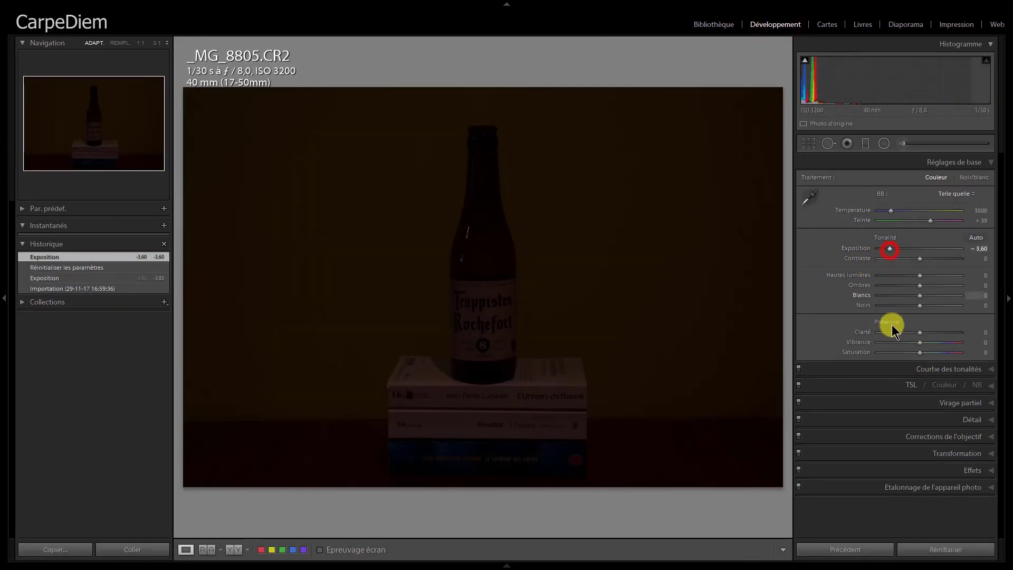
left_click(892, 332)
left_click(890, 352)
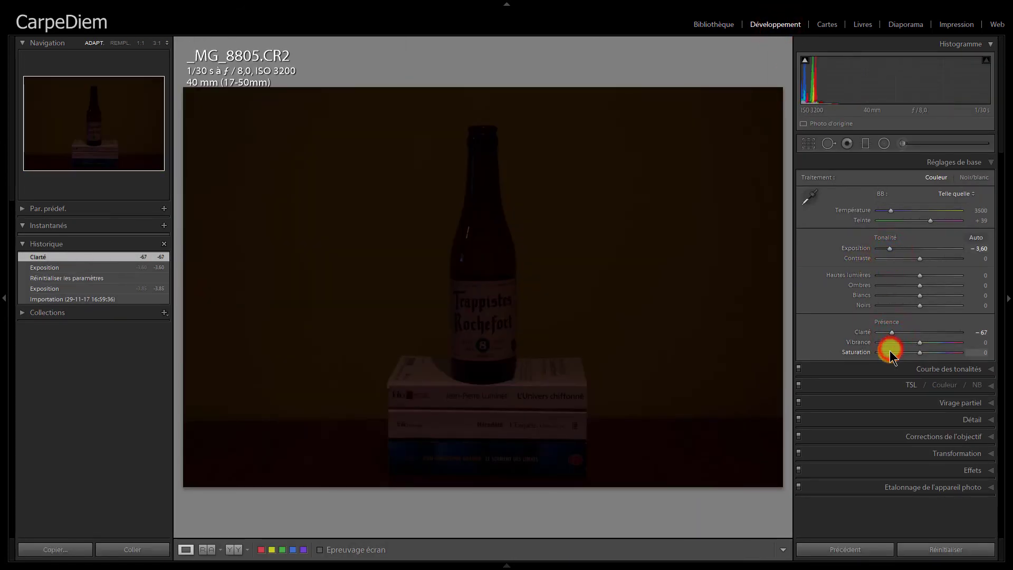
left_click(713, 24)
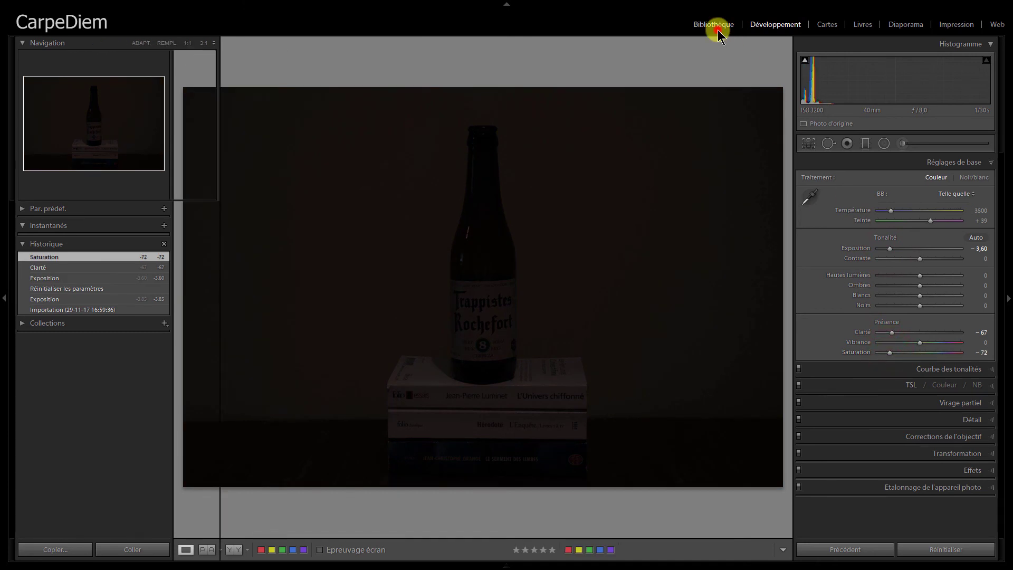
Step: Save _MG_8805.CR2's metadata with Ctrl+S, writing the _MG_8805.xmp sidecar
key("ctrl+s")
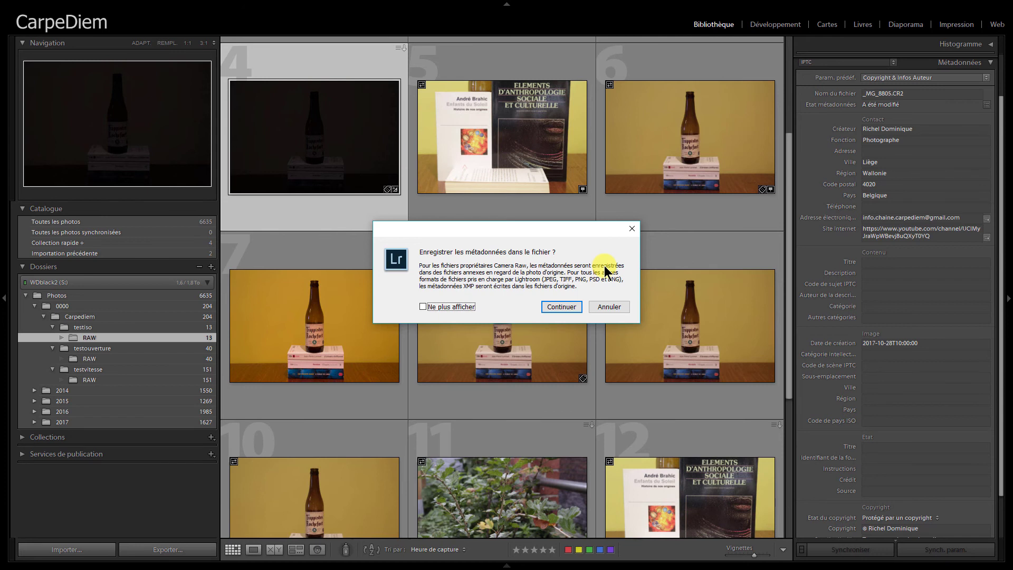
left_click(560, 307)
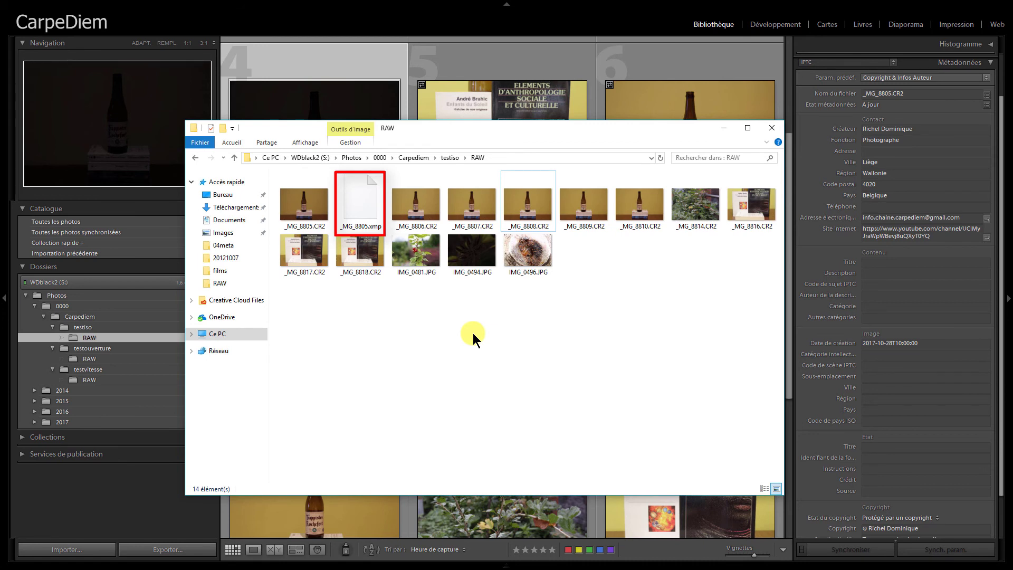
right_click(367, 212)
left_click(388, 219)
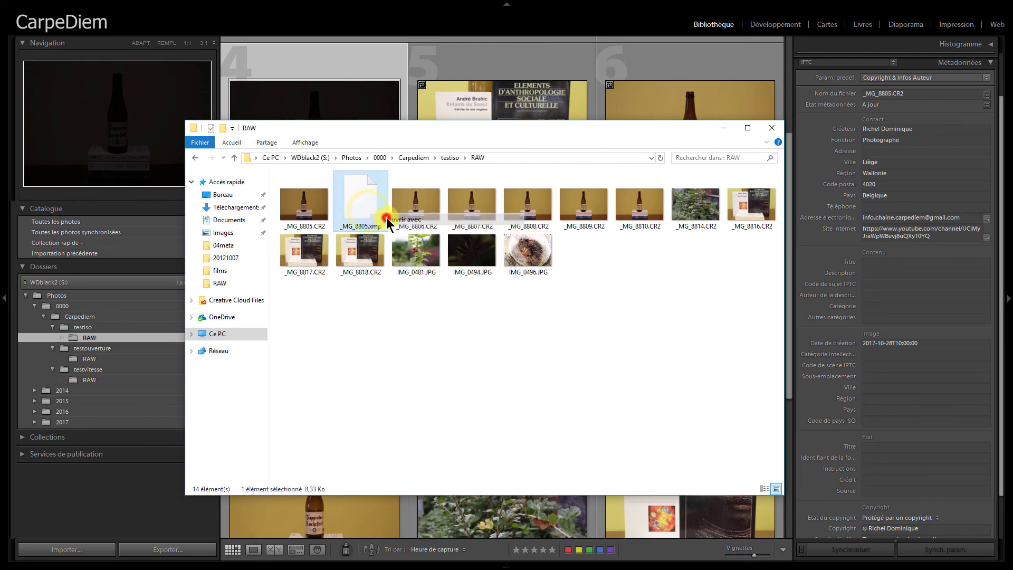
left_click(458, 195)
left_click(449, 285)
left_click(508, 309)
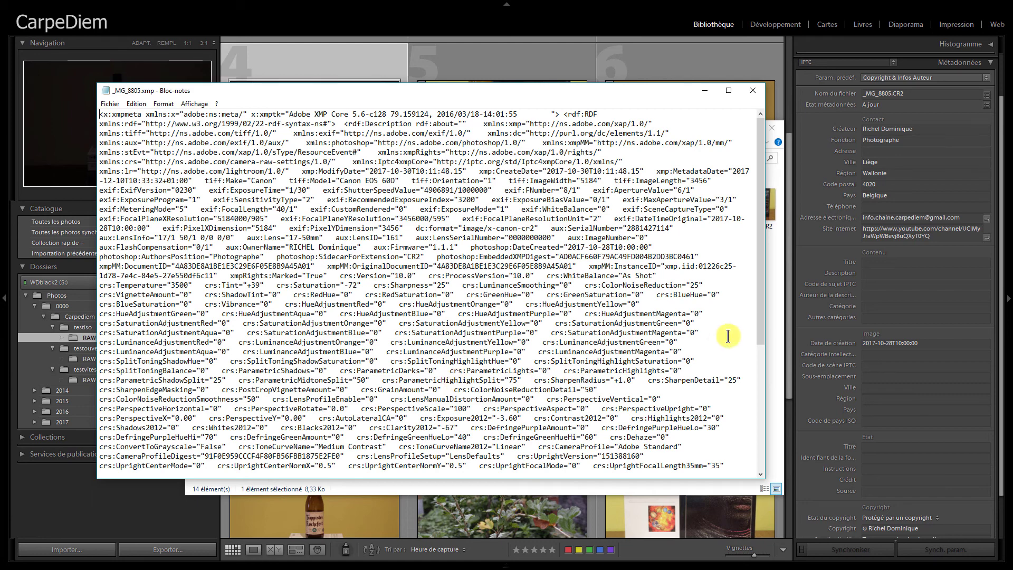
left_click_drag(759, 282, 767, 412)
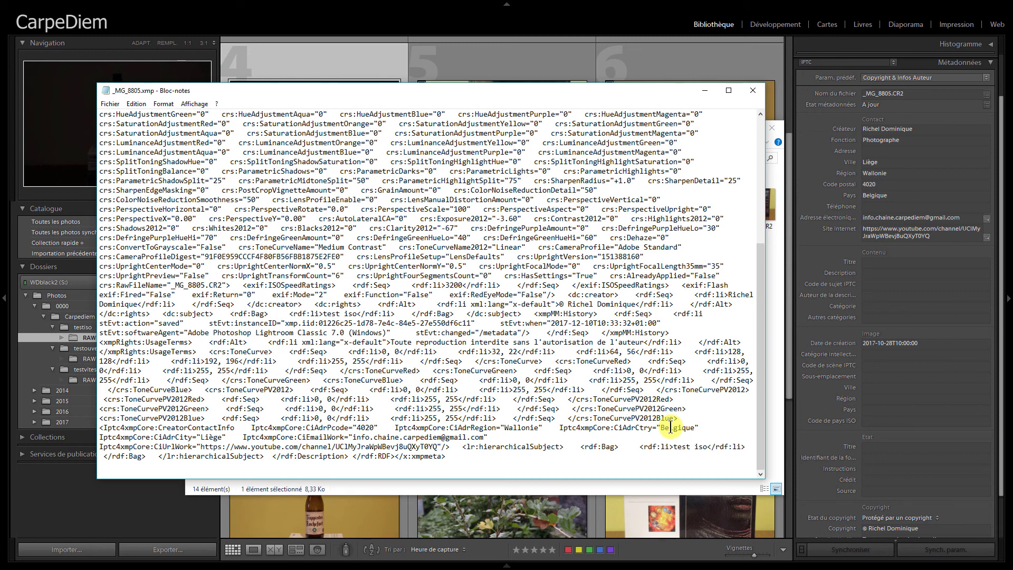
left_click(753, 91)
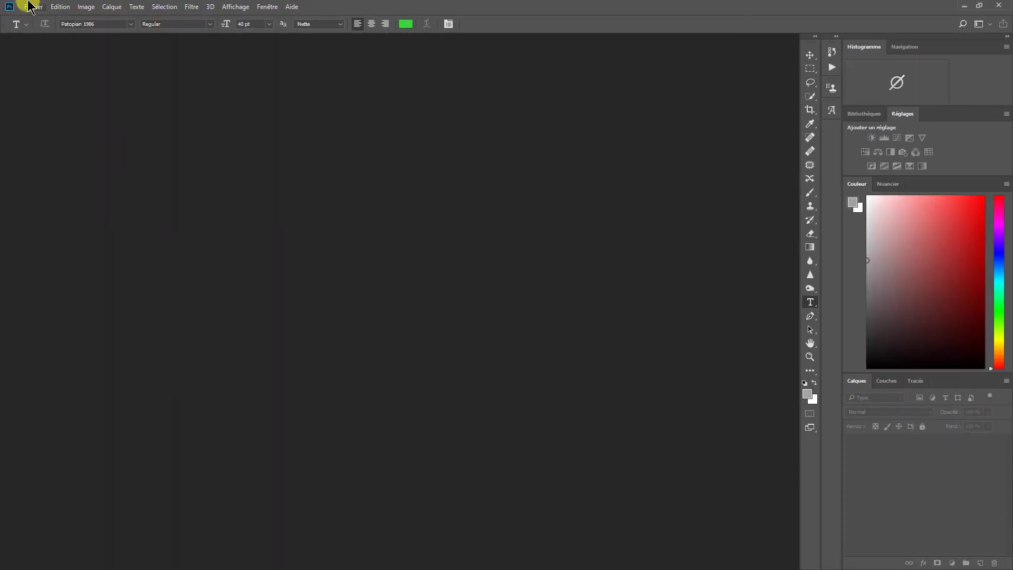
left_click(30, 7)
left_click(46, 28)
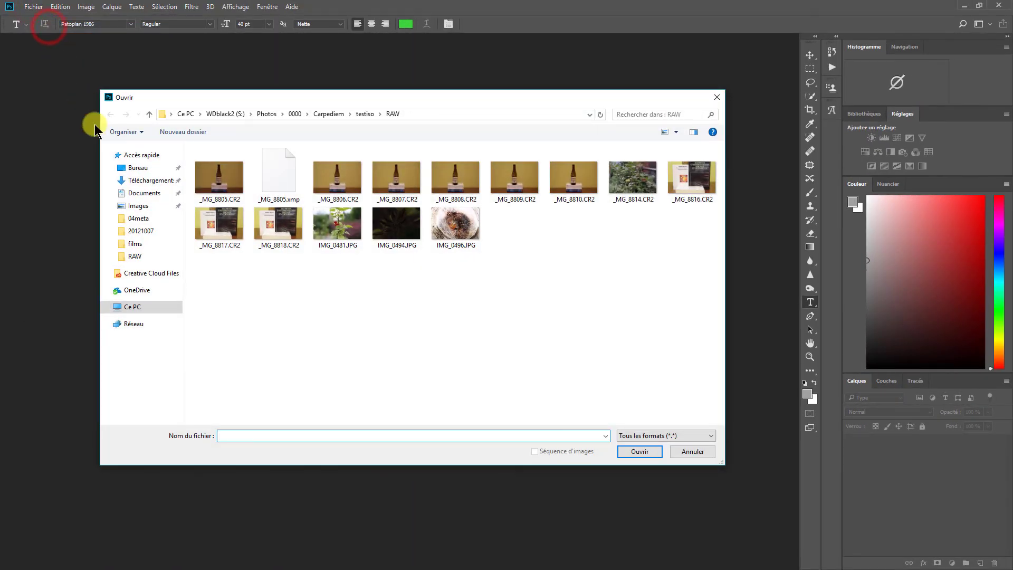
left_click(219, 172)
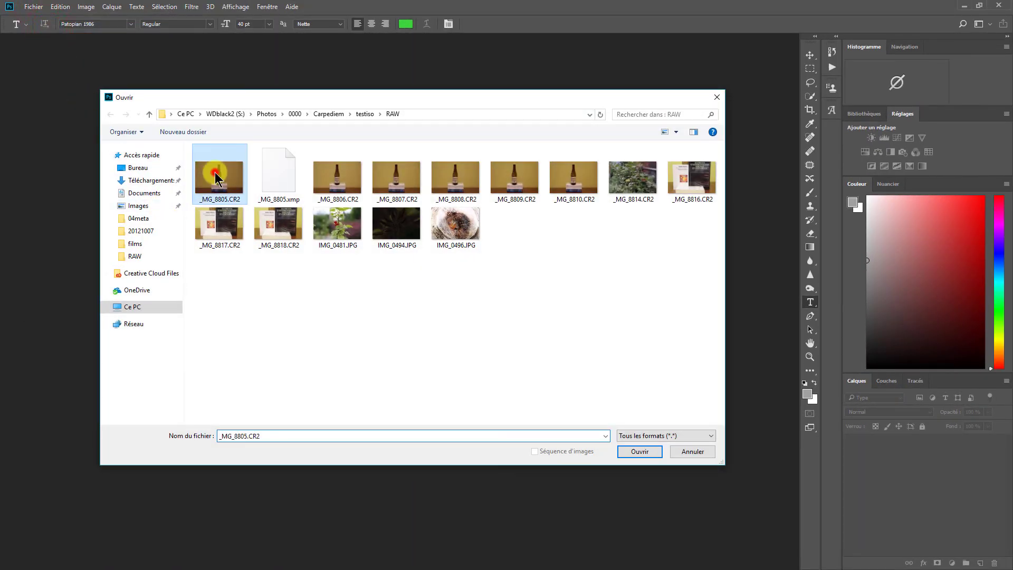
left_click(623, 454)
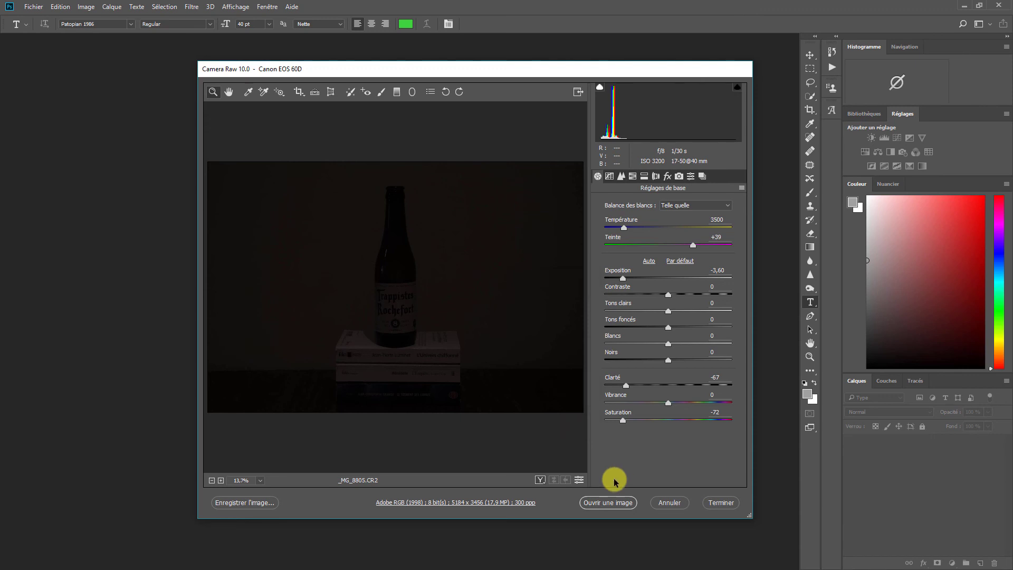
left_click(608, 503)
left_click(519, 337)
left_click(40, 8)
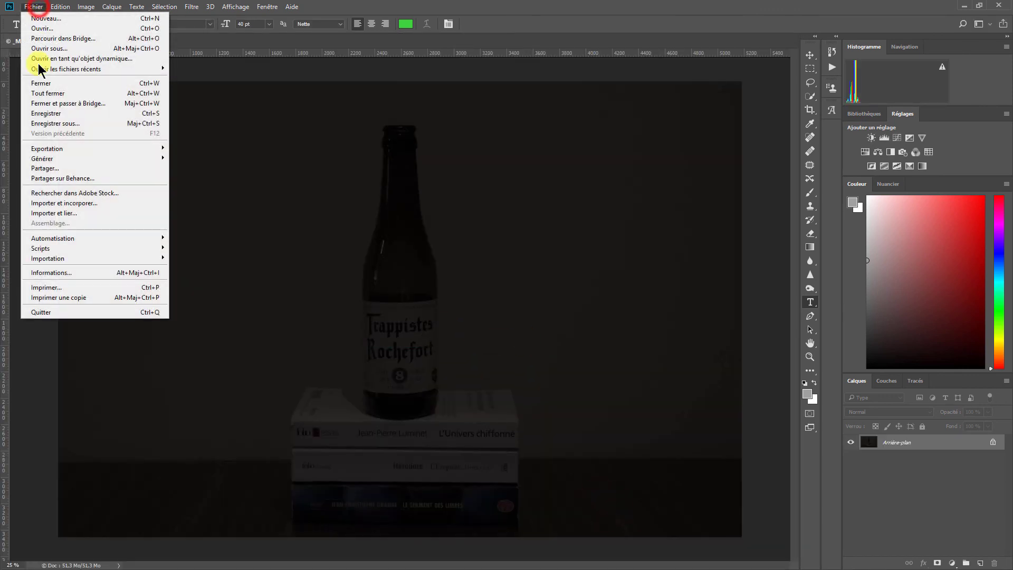
left_click(77, 273)
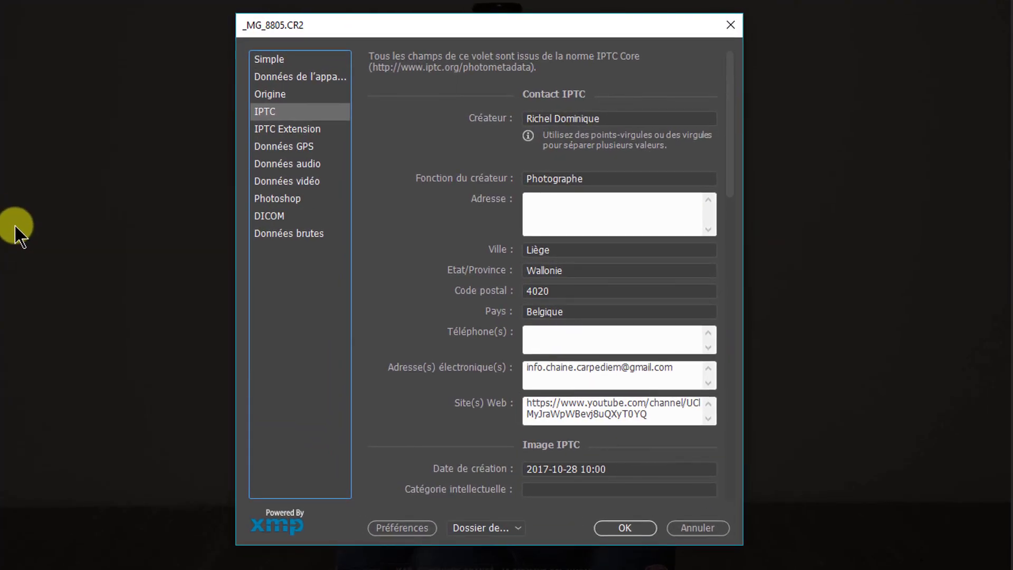
left_click(678, 529)
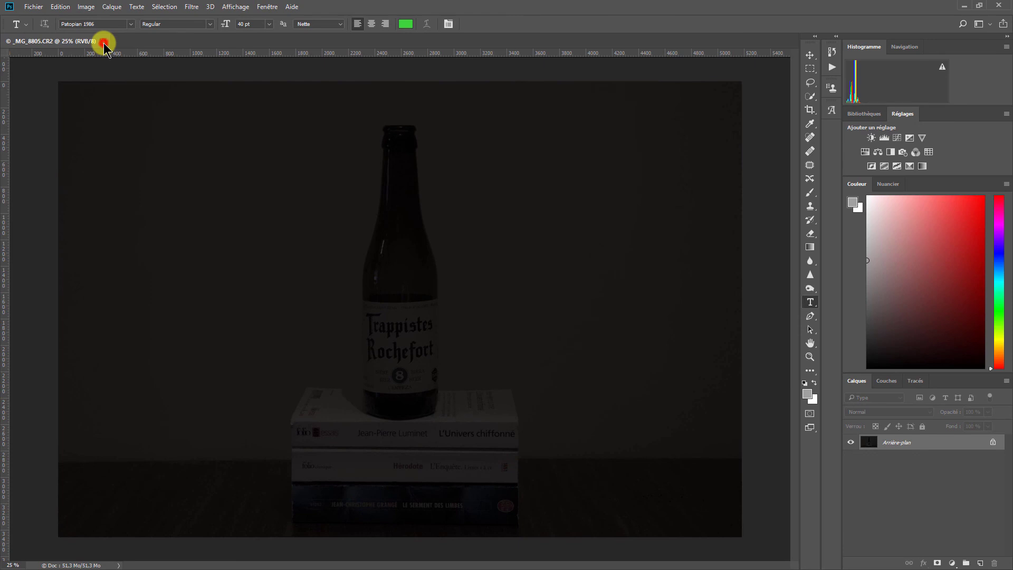
left_click(105, 40)
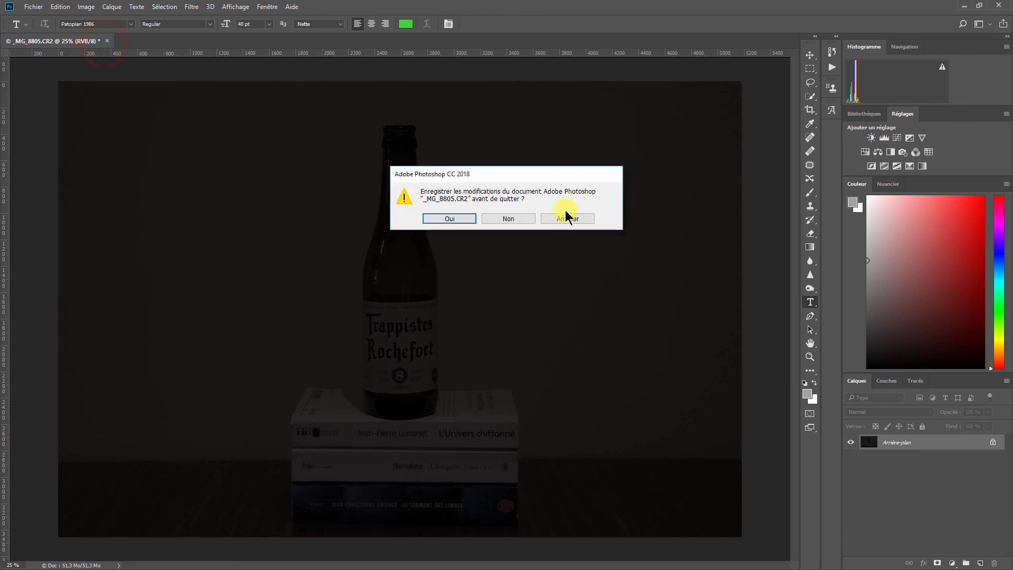
left_click(510, 219)
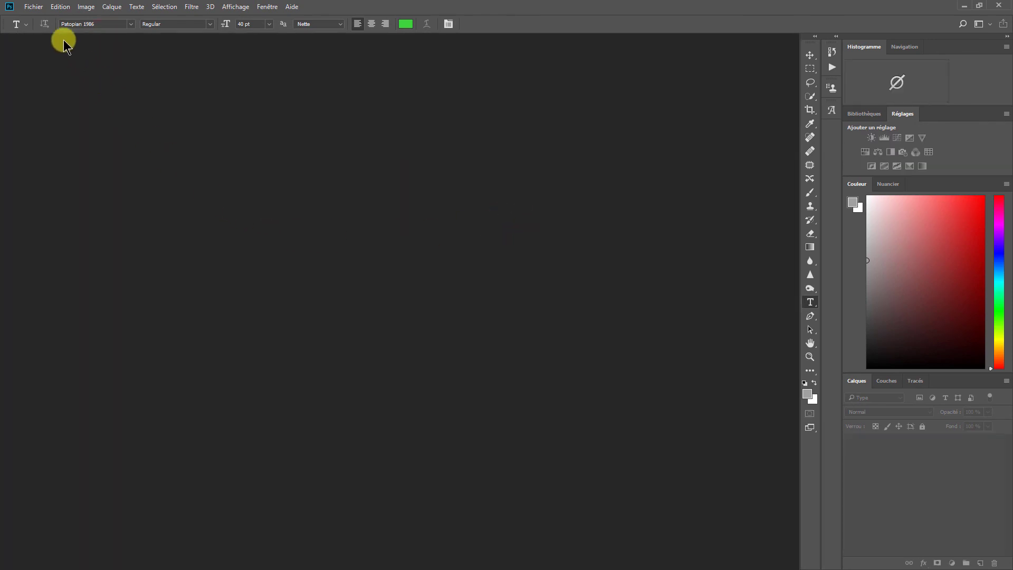
left_click(34, 7)
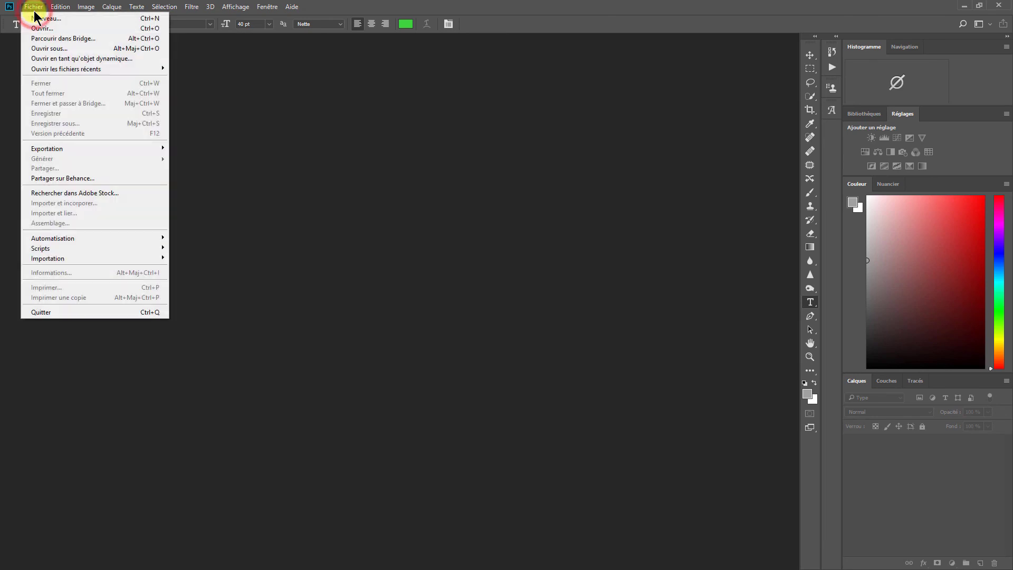
Step: In Bridge, enter the creator's phone number for _MG_8805.CR2, apply the change, and close Bridge
left_click(57, 40)
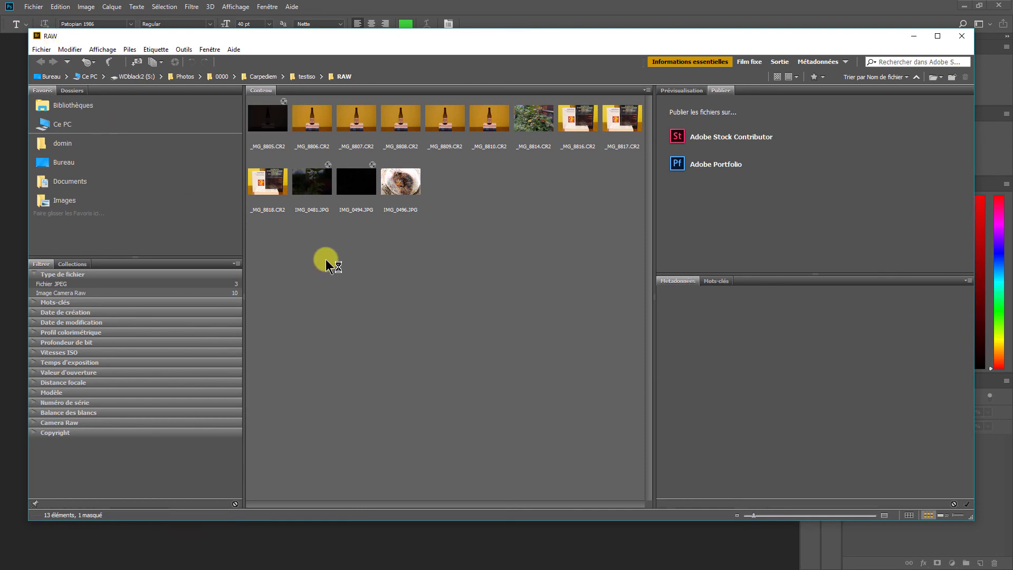
left_click(269, 122)
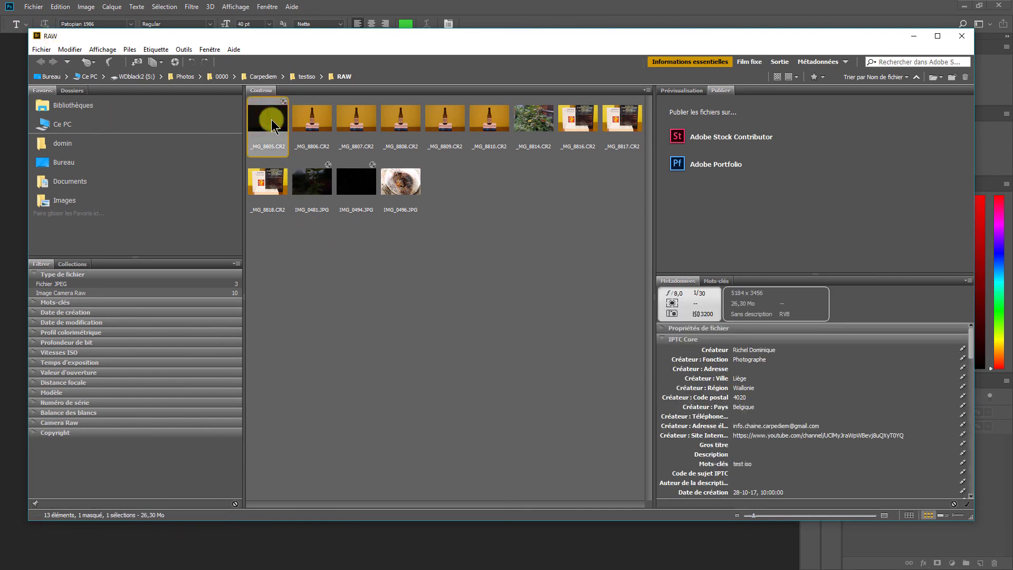
left_click(739, 417)
type("0")
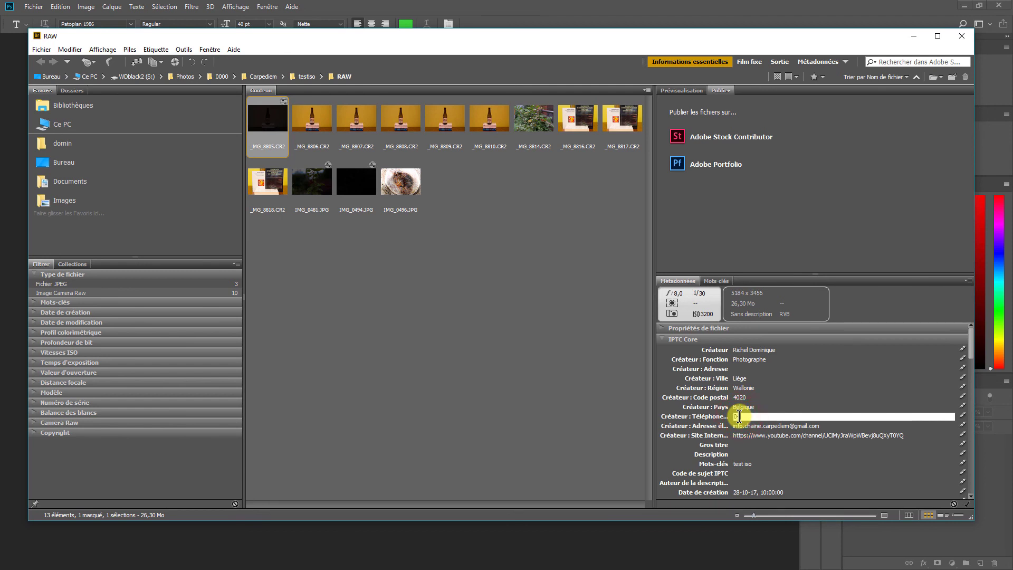
type("422222")
key("Return")
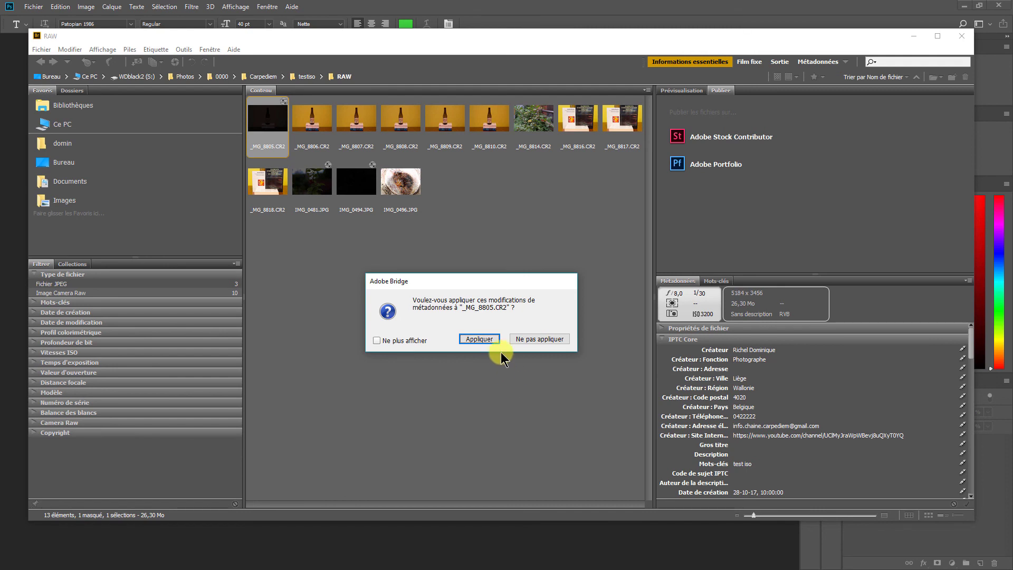
left_click(491, 339)
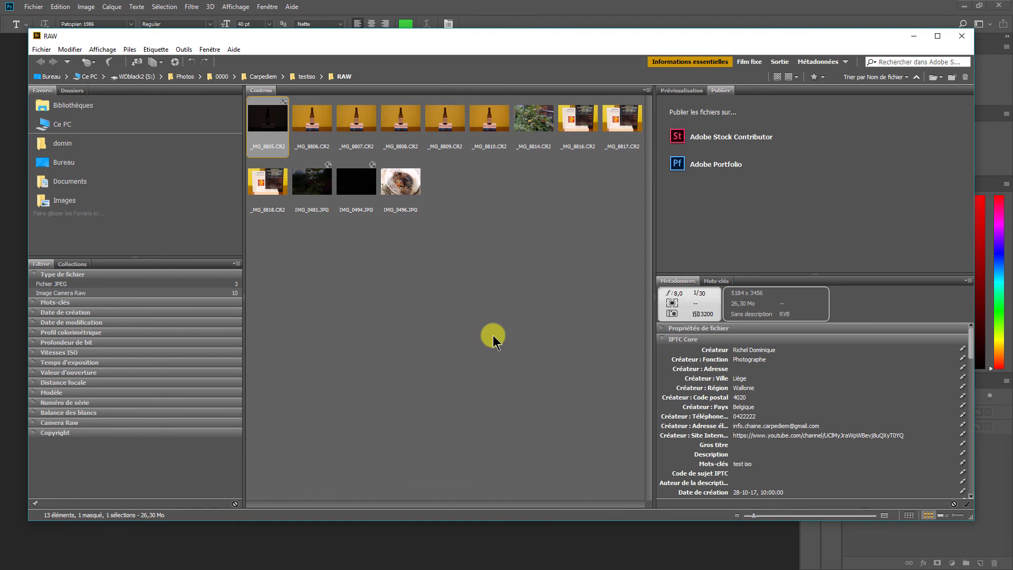
left_click(962, 36)
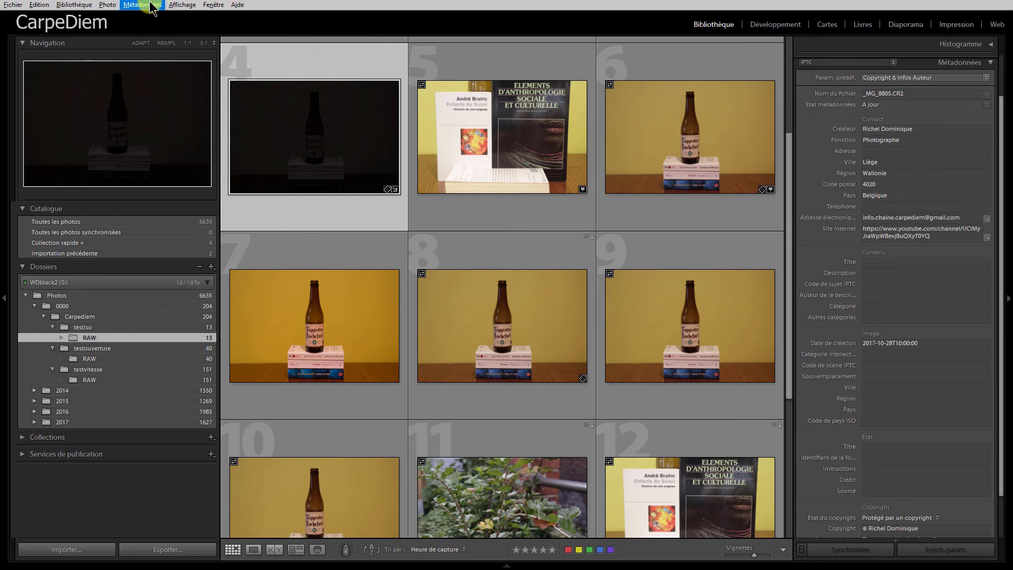
Step: Read _MG_8805.CR2's metadata back from its file, replacing the catalog values, and check the contact fields
left_click(148, 5)
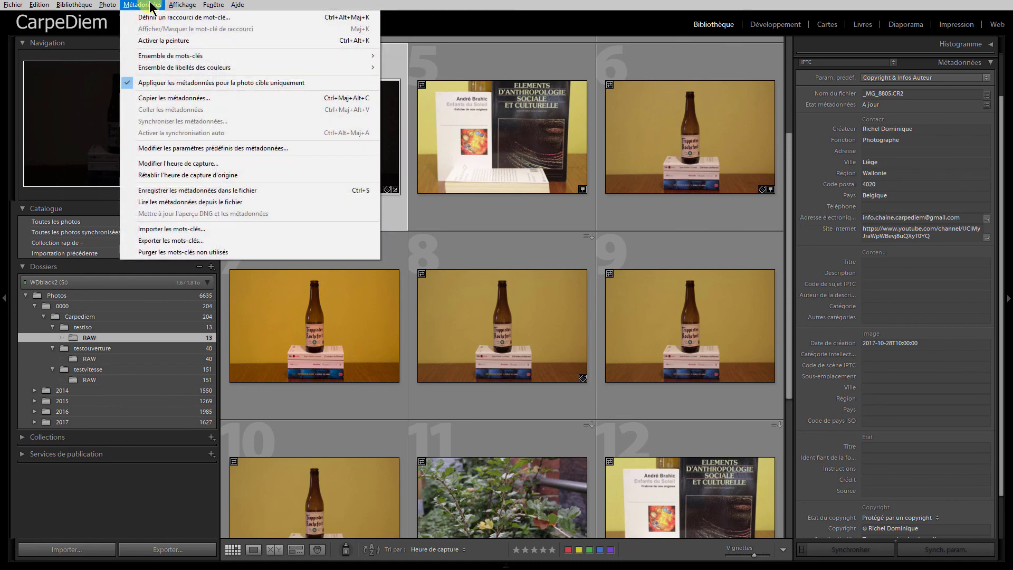
left_click(181, 202)
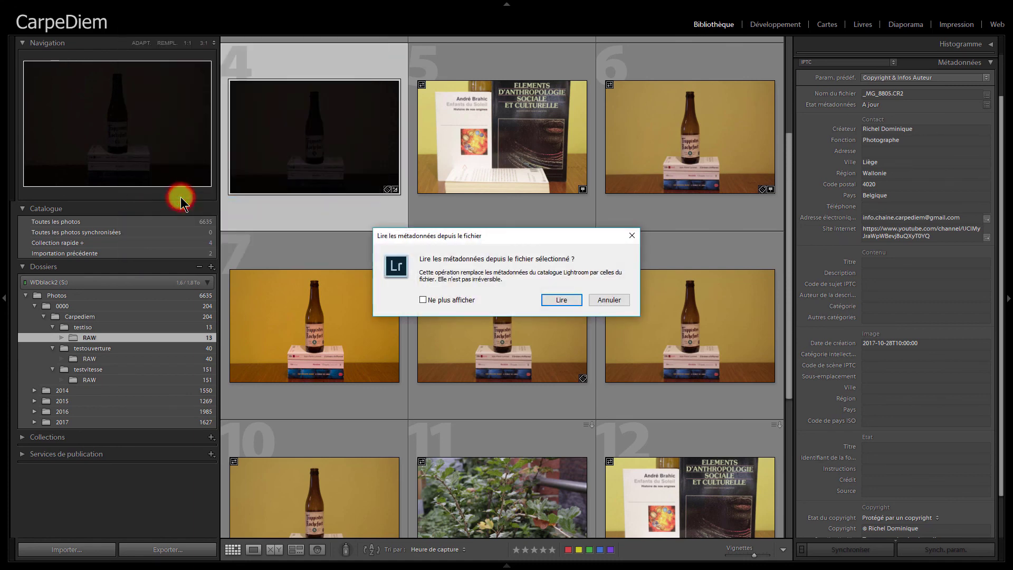
left_click(563, 326)
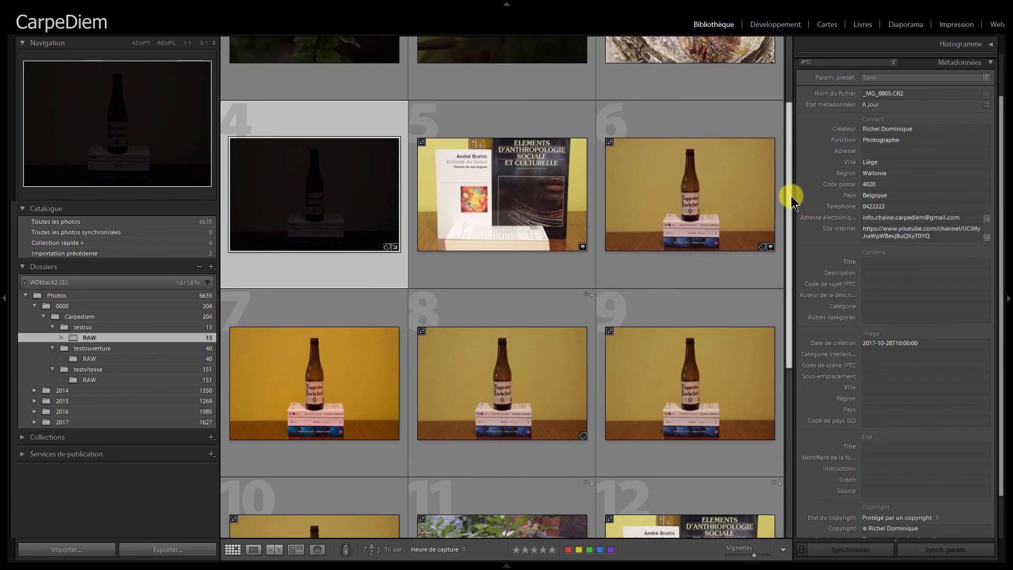
left_click_drag(788, 227, 797, 105)
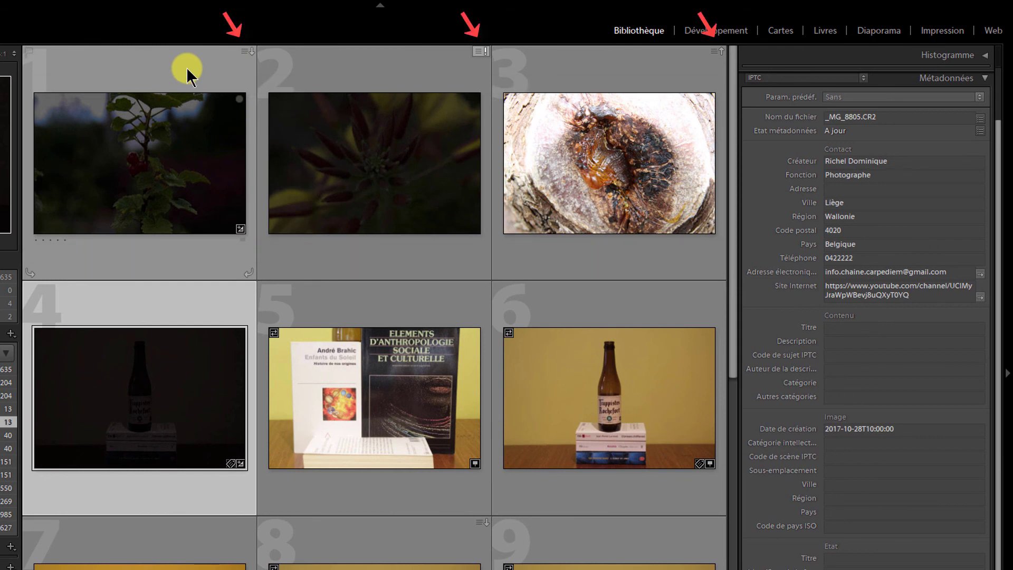
left_click(186, 68)
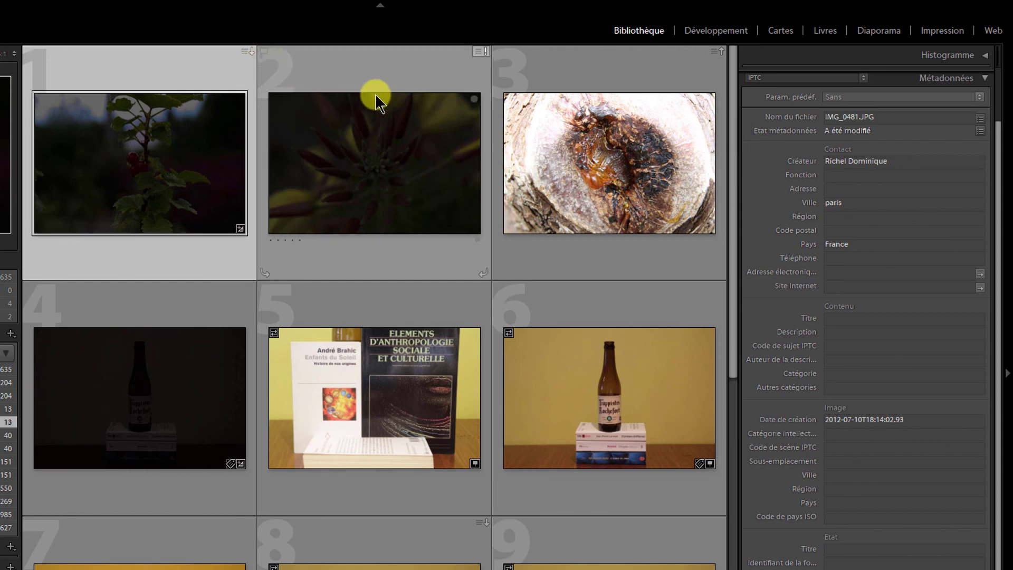
left_click(391, 75)
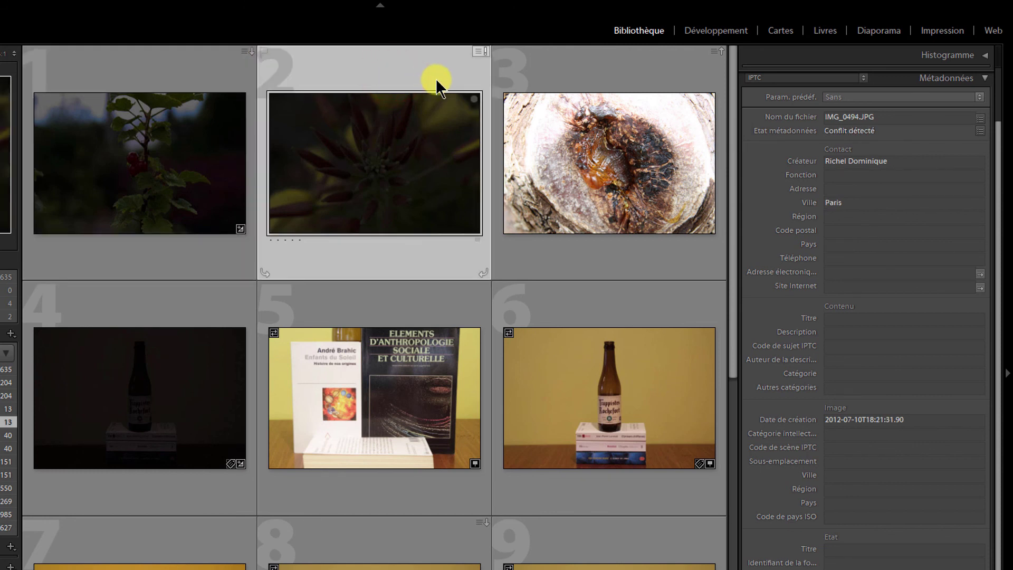
mouse_move(480, 51)
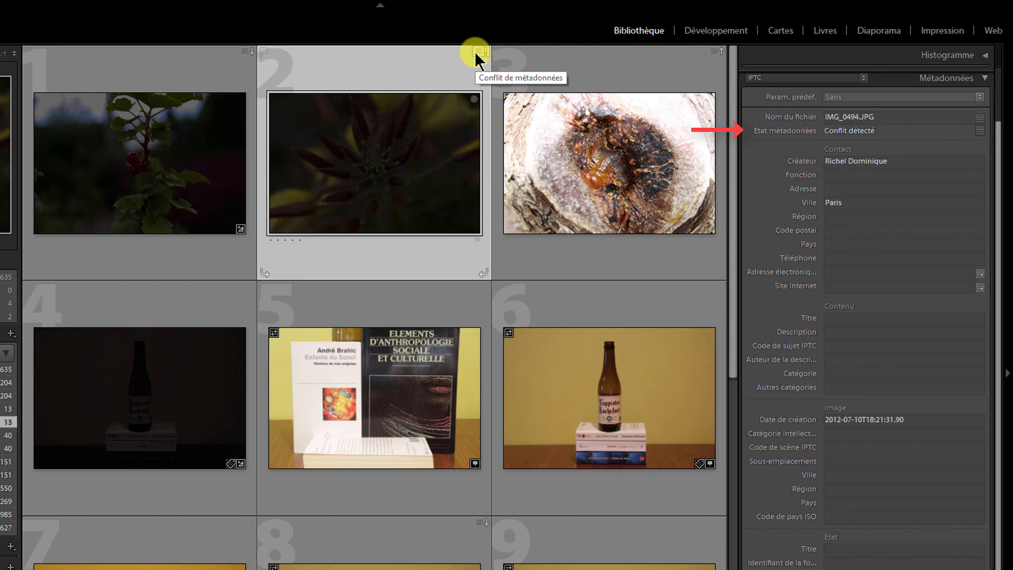
left_click(581, 65)
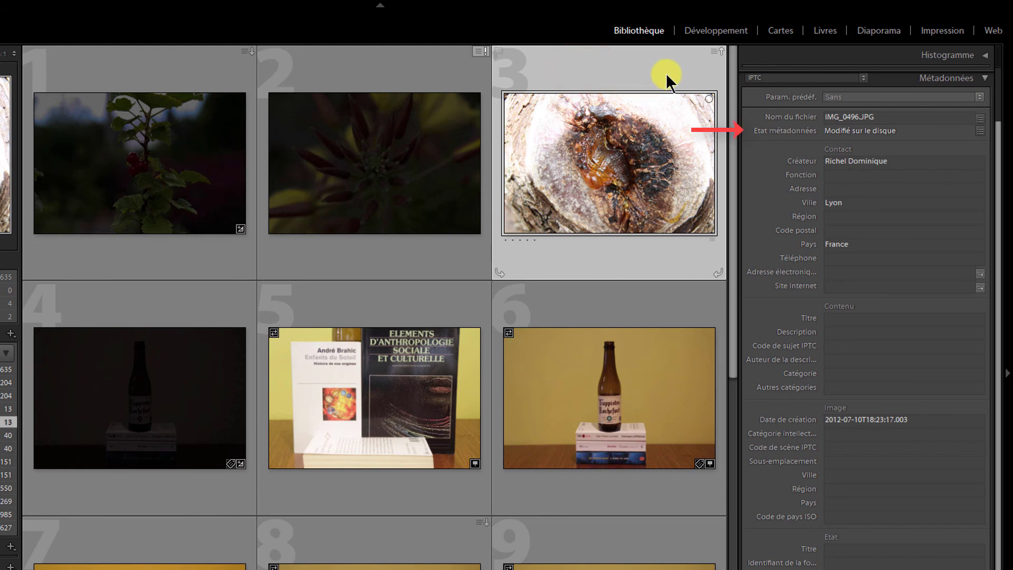